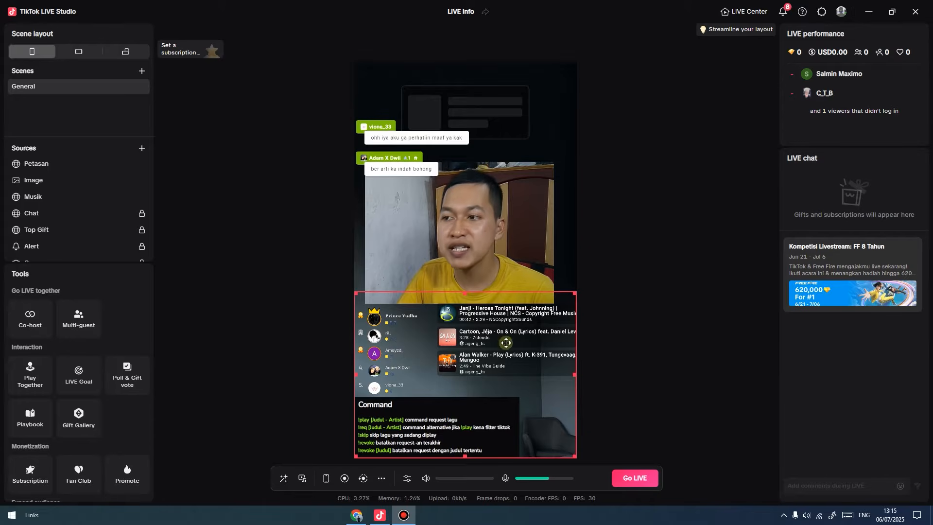
Deselect the bottom overlay widget by clicking an empty spot on the canvas.
left_click(650, 304)
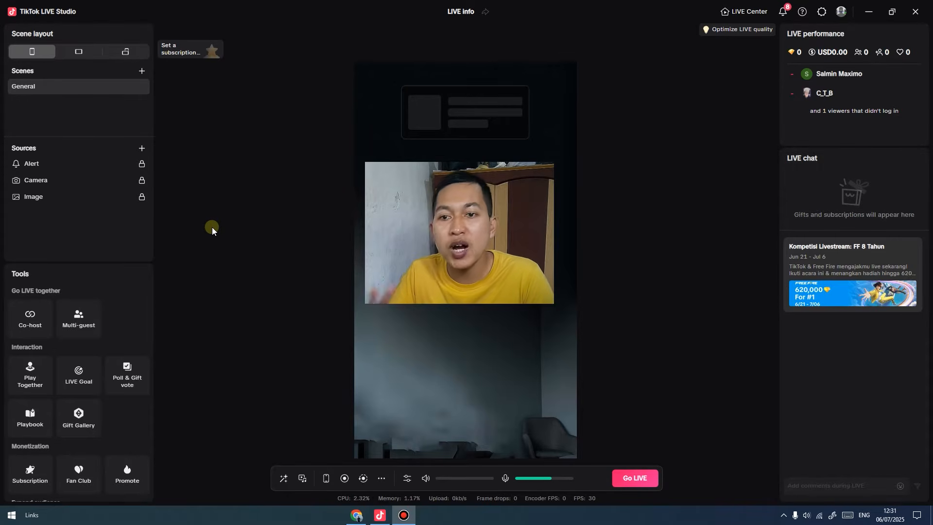
Flip between the TikFinity and IndoFinity browser tabs and the studio, ending on TikFinity's welcome page.
left_click(360, 516)
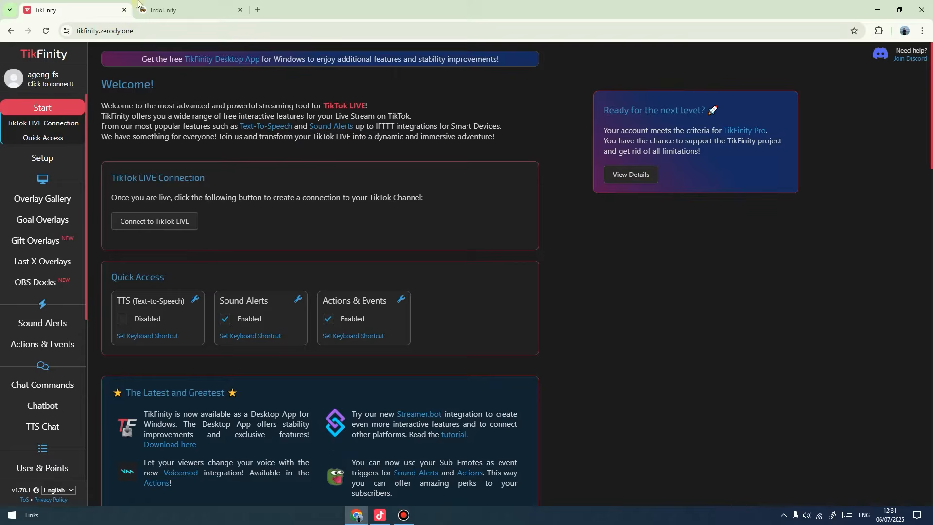
left_click(166, 10)
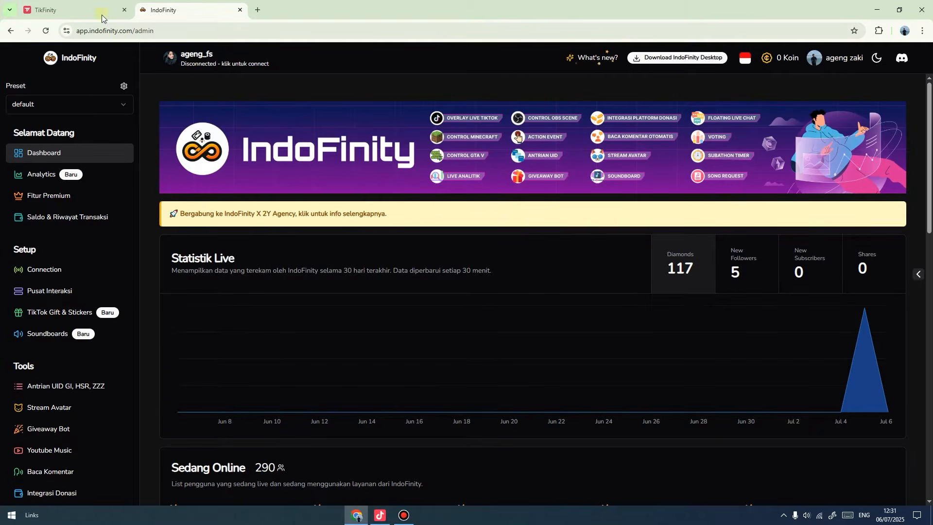
left_click(101, 15)
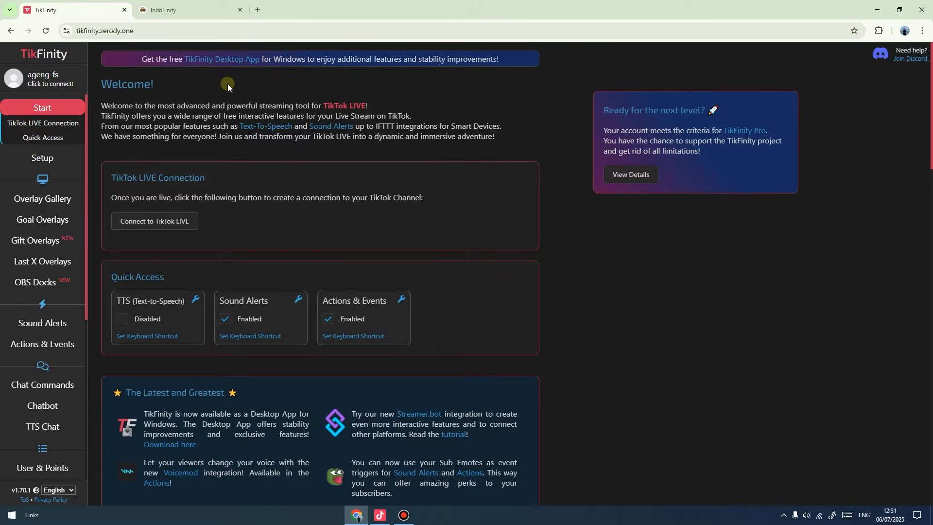
left_click(190, 9)
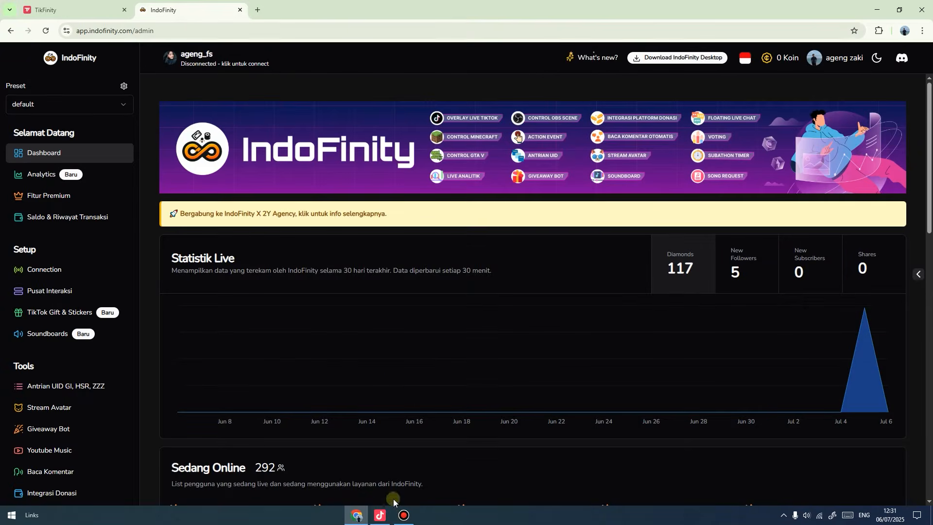
left_click(380, 519)
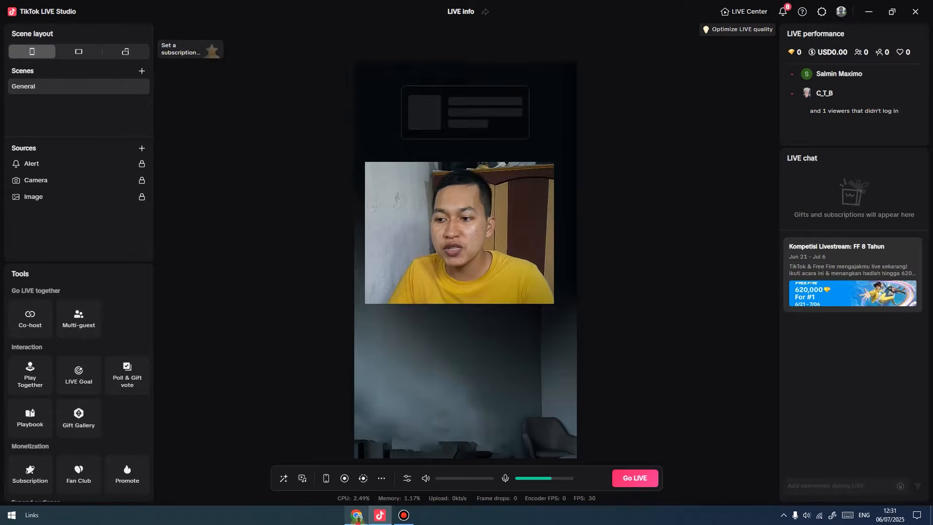
key("alt+Tab")
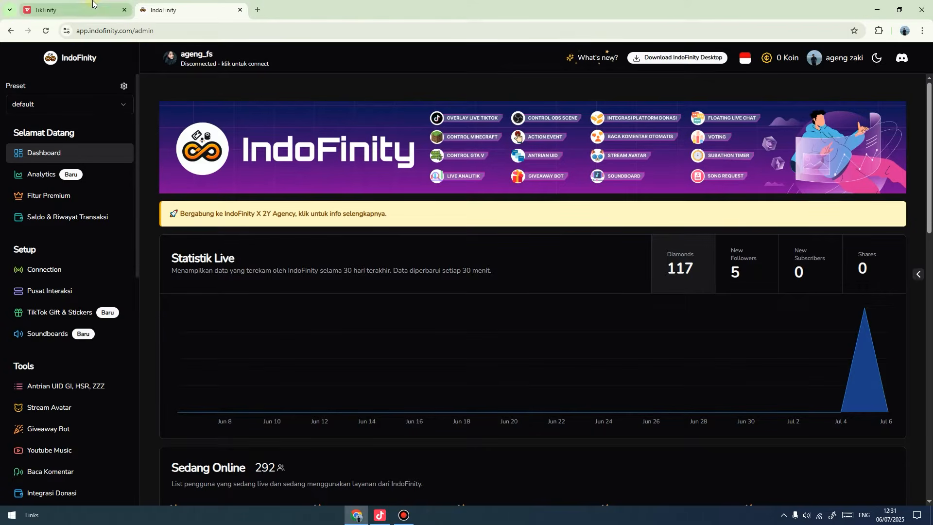
left_click(76, 10)
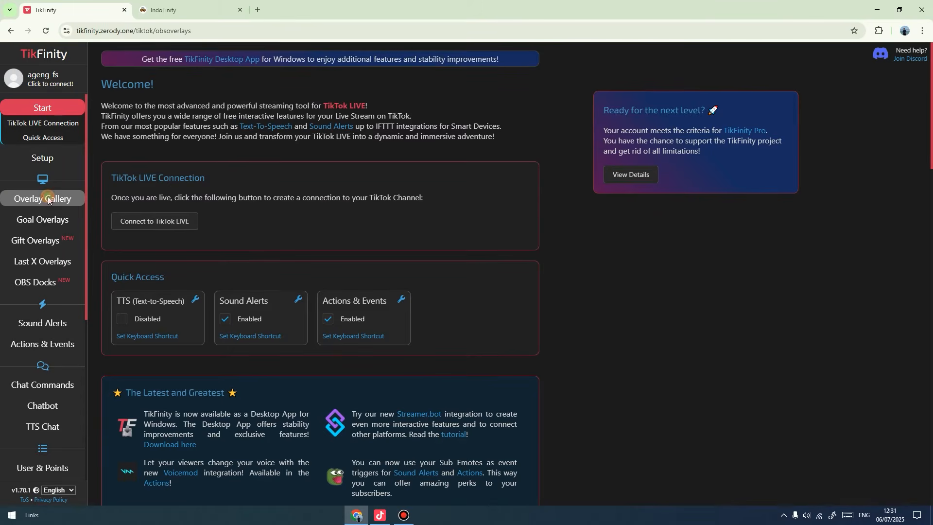
Scroll through TikFinity's Overlay Gallery chat and gift widgets, then switch to the IndoFinity dashboard.
left_click(47, 198)
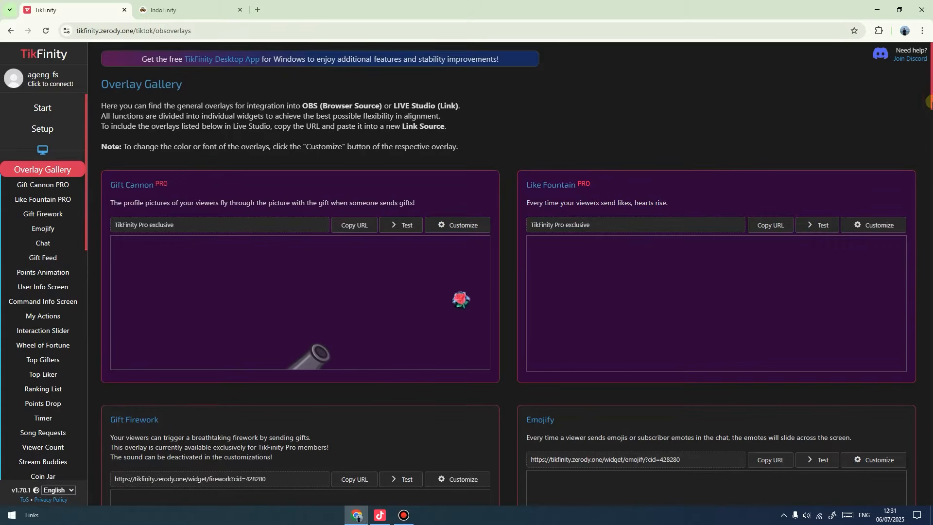
left_click_drag(930, 93, 930, 155)
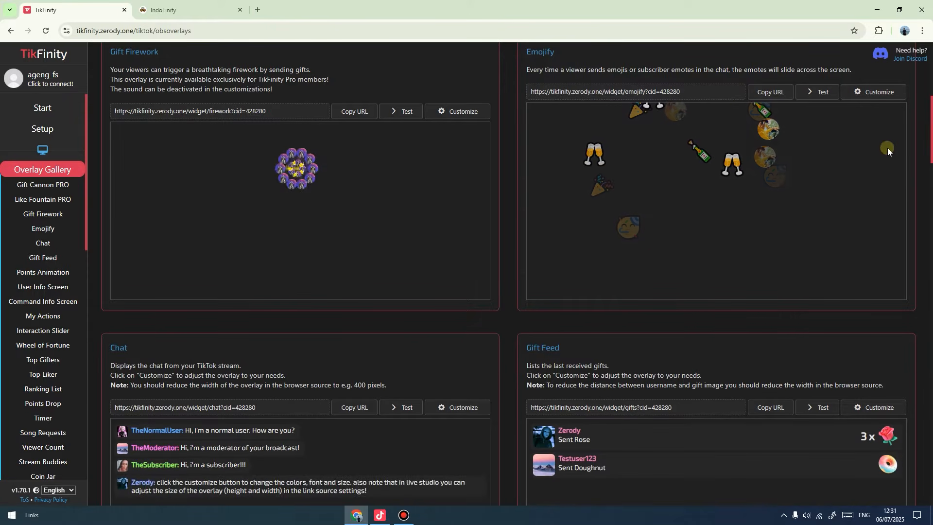
left_click_drag(930, 140, 895, 493)
left_click(188, 10)
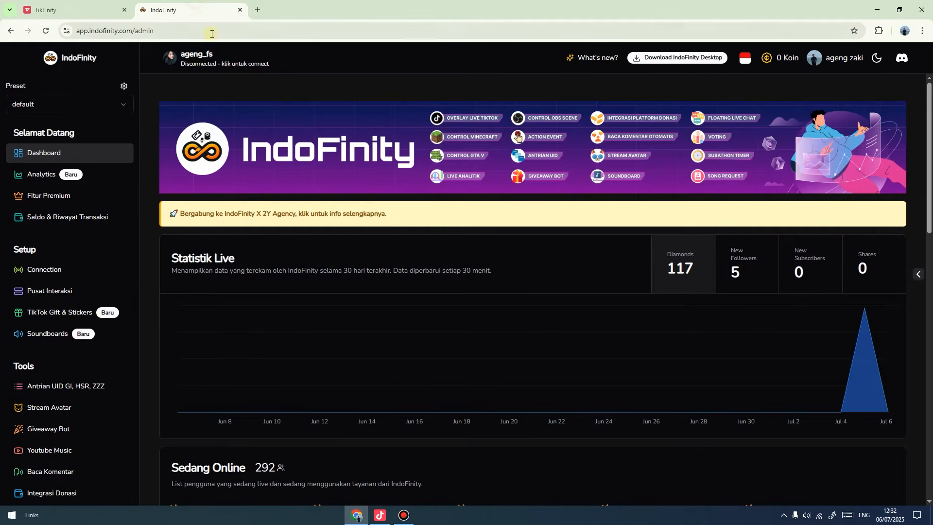
Look through IndoFinity's Chat, Top Gifter and Goals overlay pages.
scroll(81, 362, "down", 5)
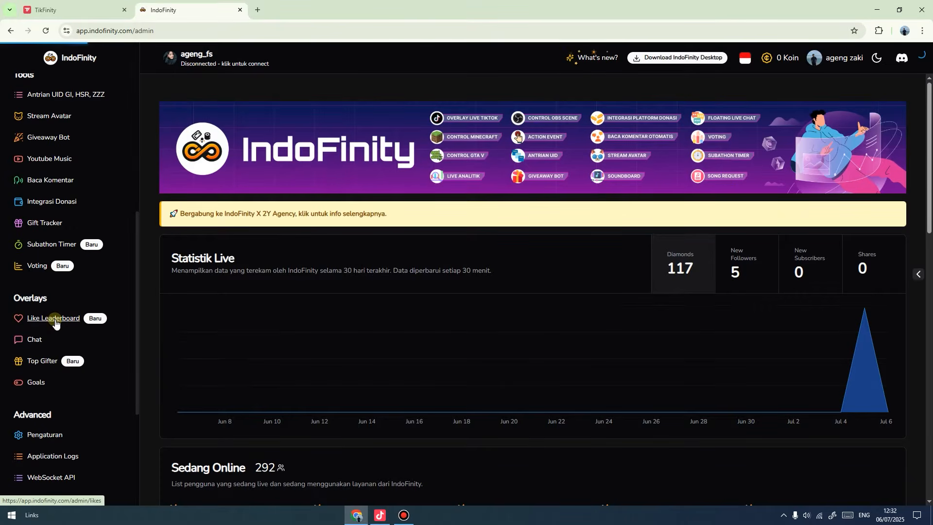
left_click(34, 339)
left_click_drag(928, 241, 915, 372)
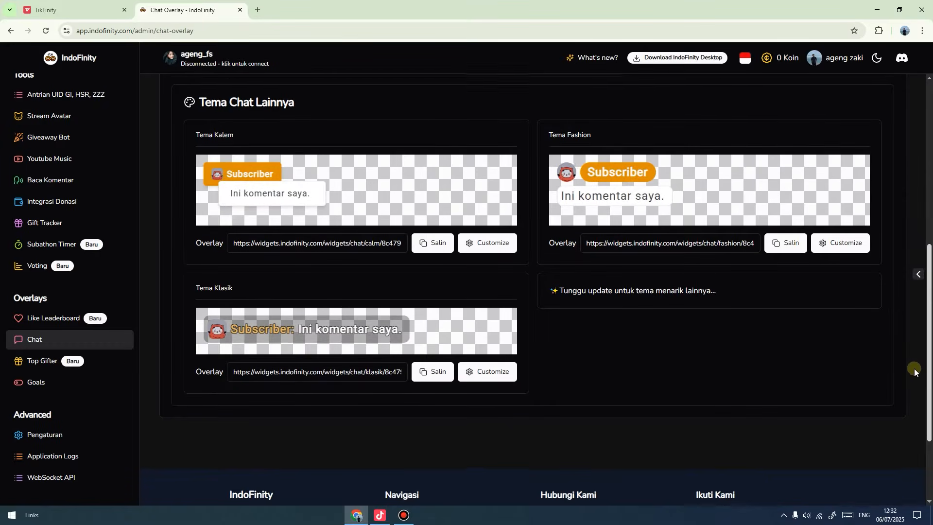
left_click(37, 362)
left_click(35, 383)
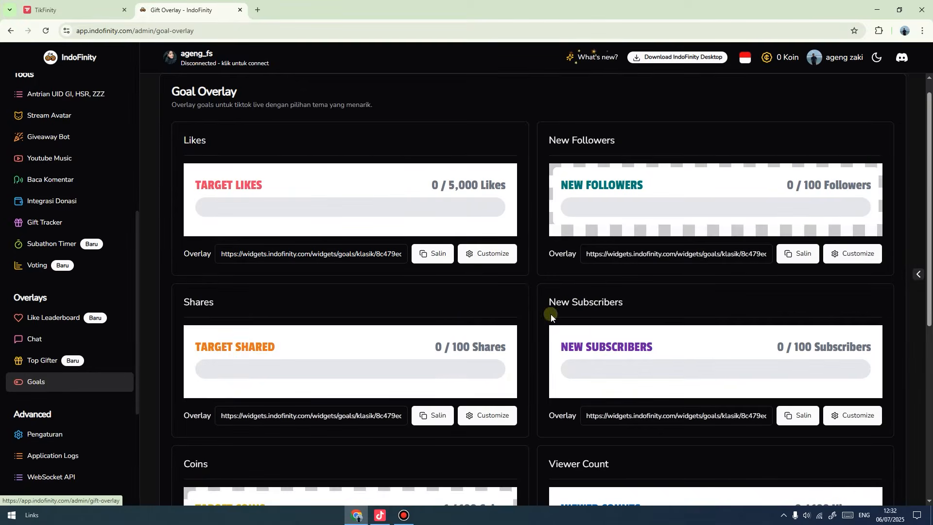
left_click_drag(928, 265, 929, 287)
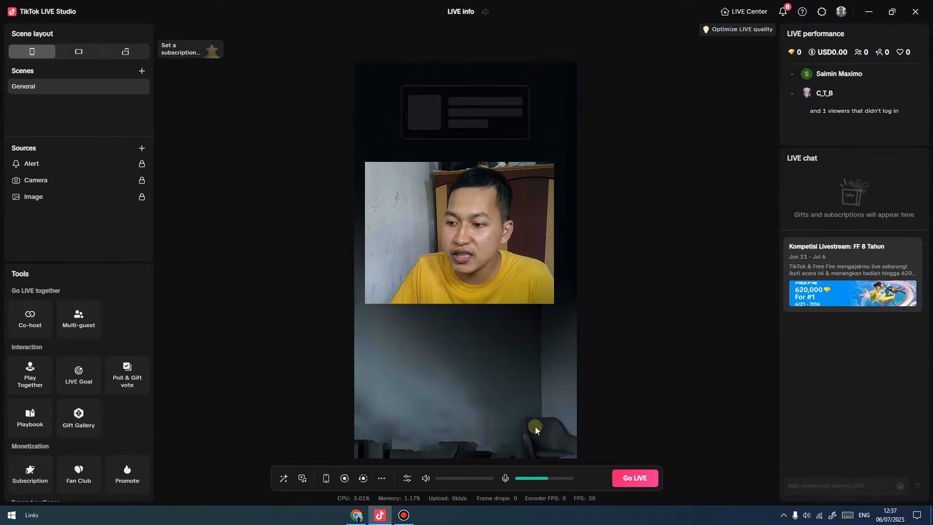
Open the 'TikFinity | TikTok LIVE Tools' result from the tikfinity Google search.
left_click(357, 515)
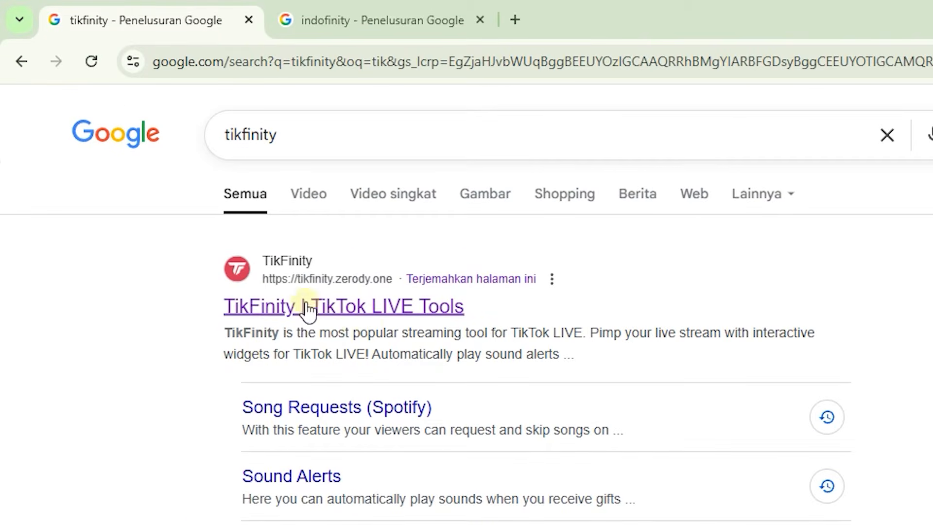
left_click(333, 306)
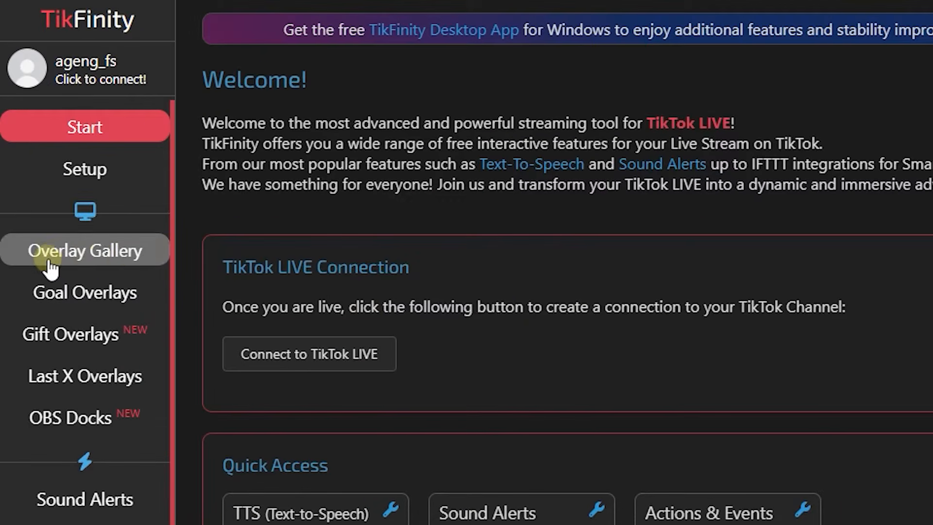
Scroll TikFinity's Overlay Gallery down to the Top Gifters and Top Liker overlays, then go to IndoFinity.
left_click(77, 250)
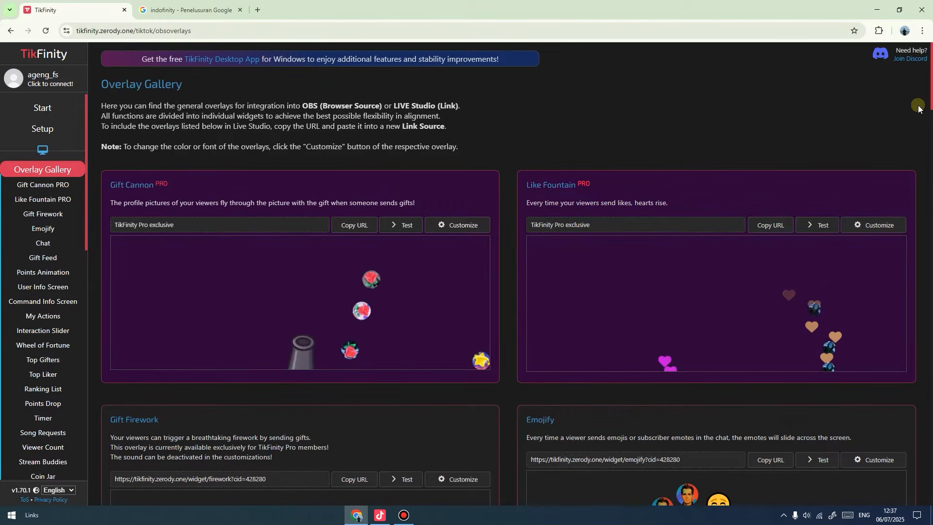
scroll(930, 100, "down", 1)
left_click_drag(930, 99, 931, 103)
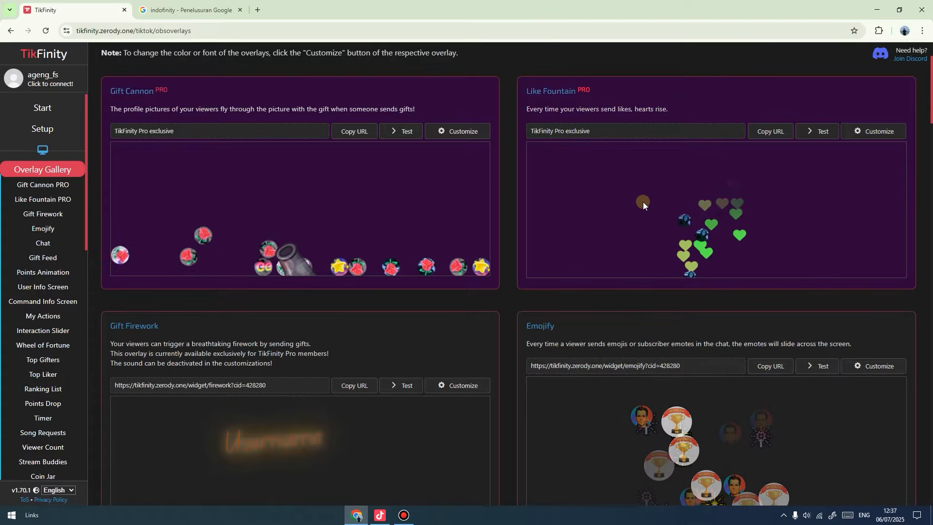
left_click_drag(930, 100, 929, 137)
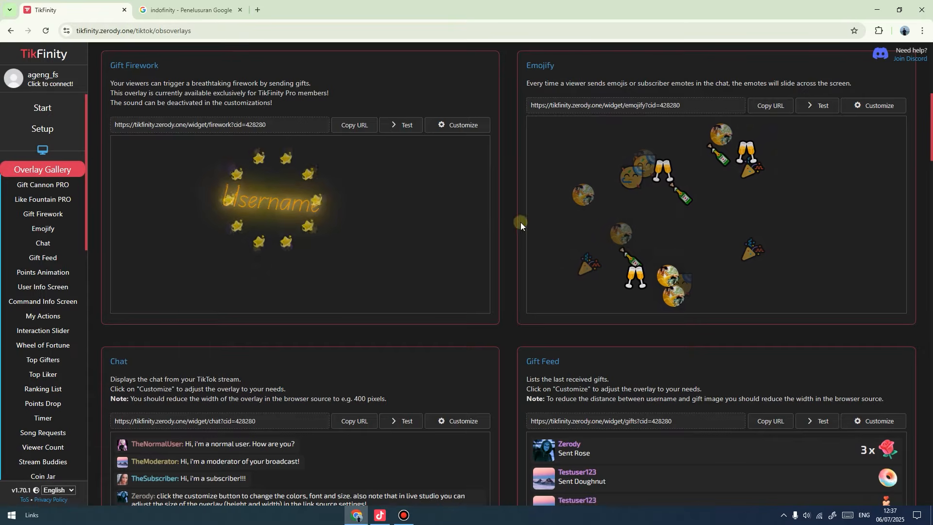
left_click_drag(930, 156, 931, 393)
left_click_drag(931, 362, 930, 347)
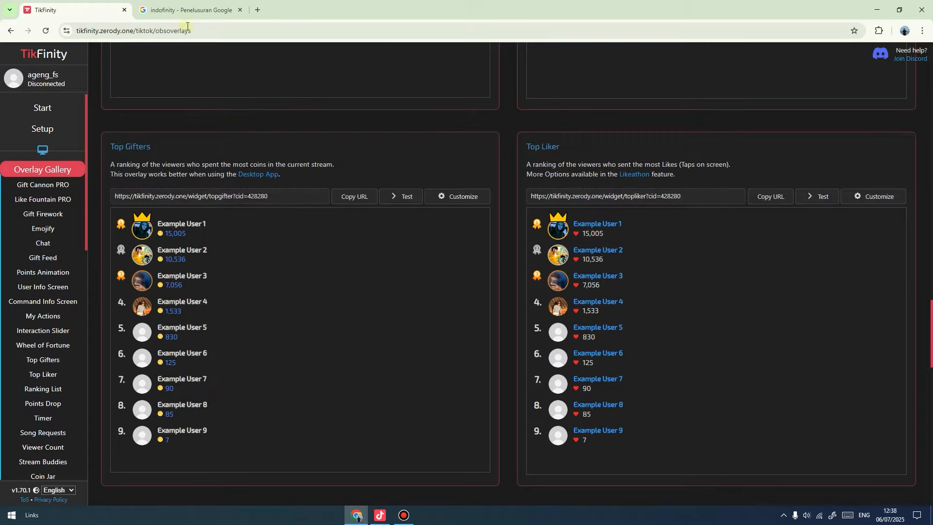
left_click(184, 10)
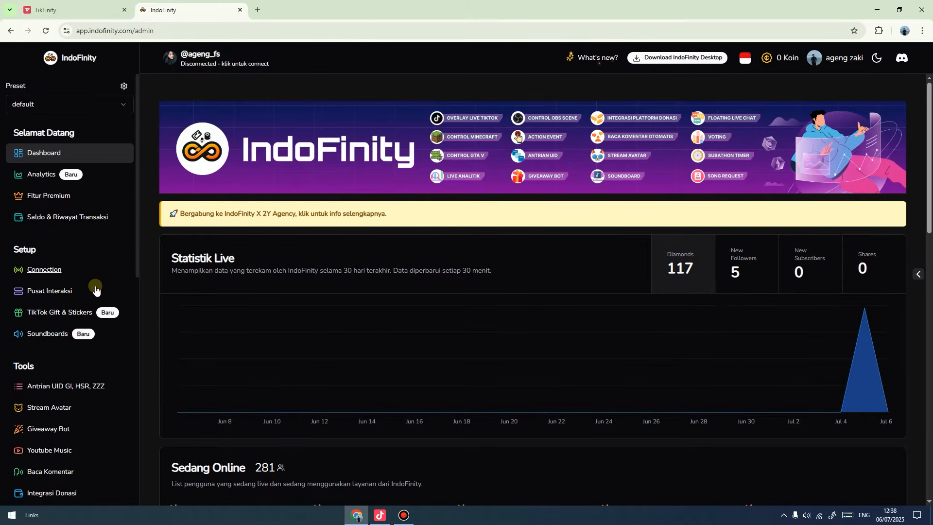
In IndoFinity, view the Like Leaderboard overlay page, then the Chat Overlay page.
scroll(97, 306, "down", 6)
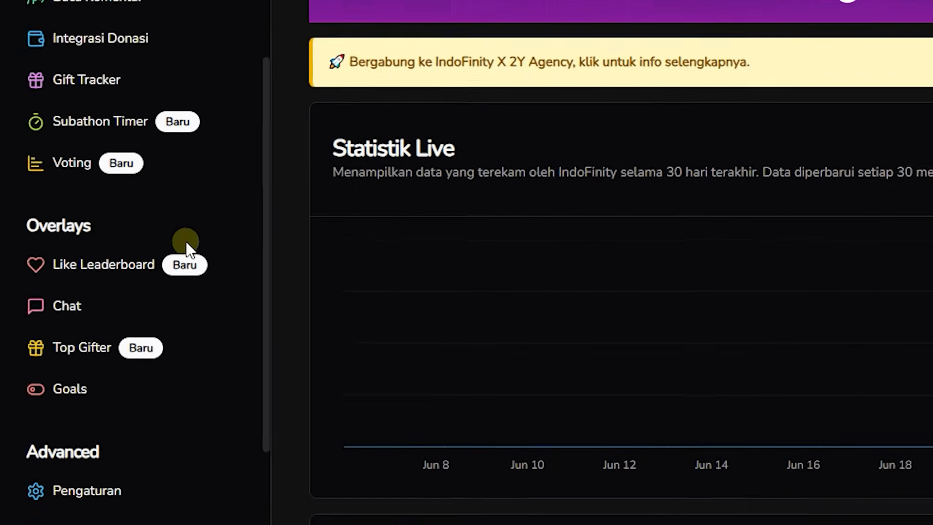
scroll(185, 241, "down", 2)
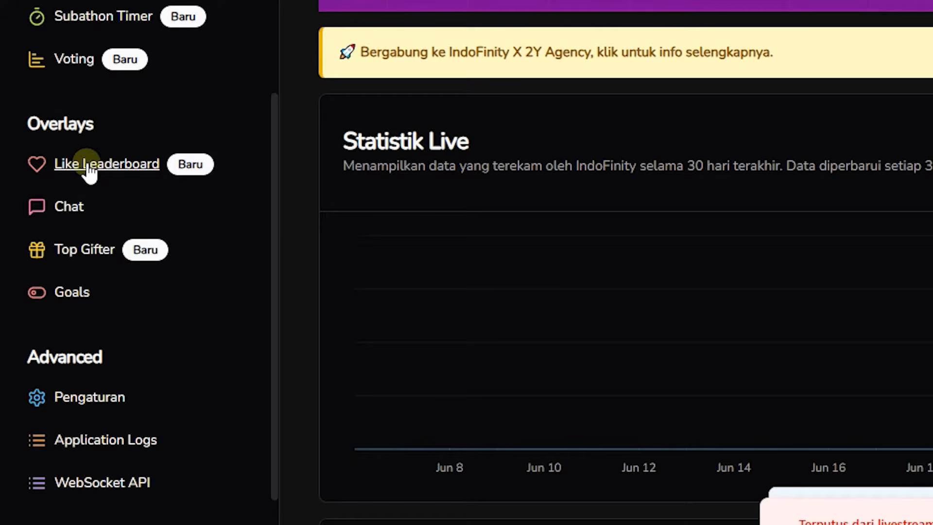
left_click(108, 171)
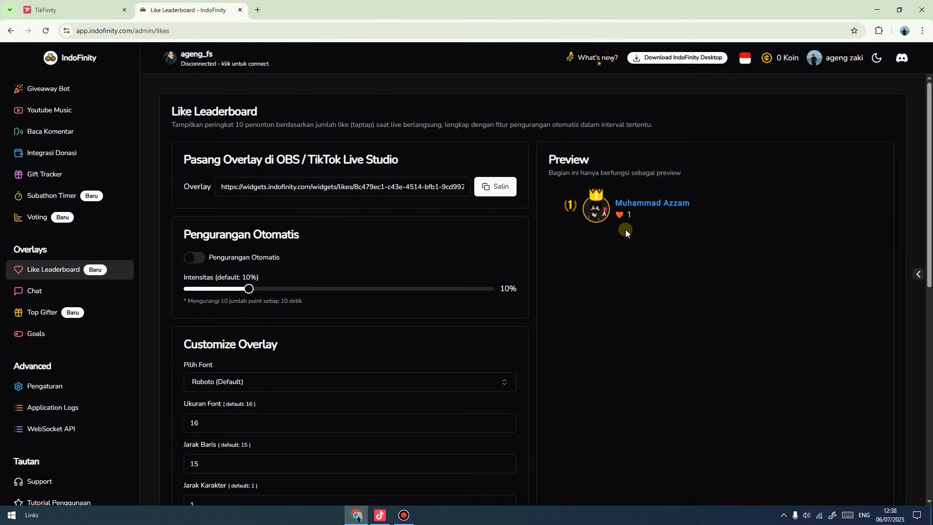
left_click(35, 291)
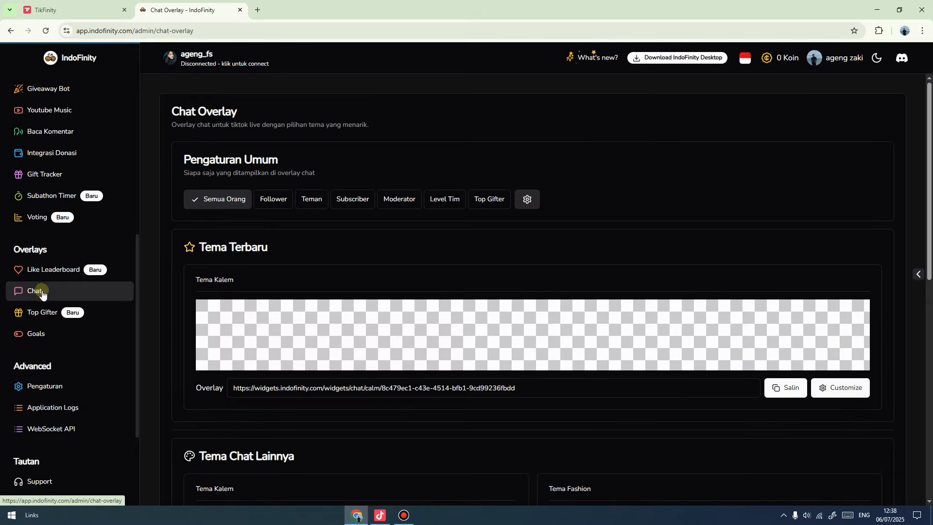
Scroll back up through TikFinity's Overlay Gallery.
left_click(73, 9)
scroll(503, 260, "up", 3)
scroll(503, 257, "up", 15)
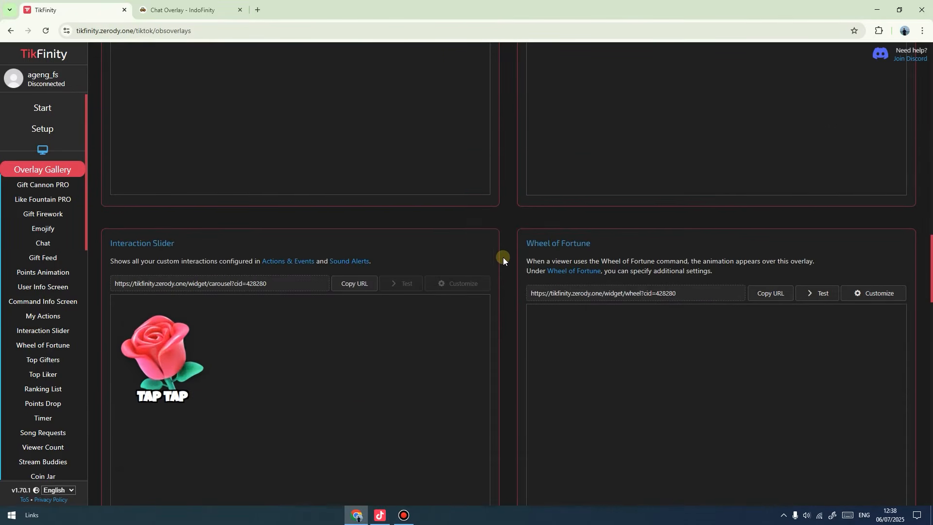
scroll(503, 257, "up", 6)
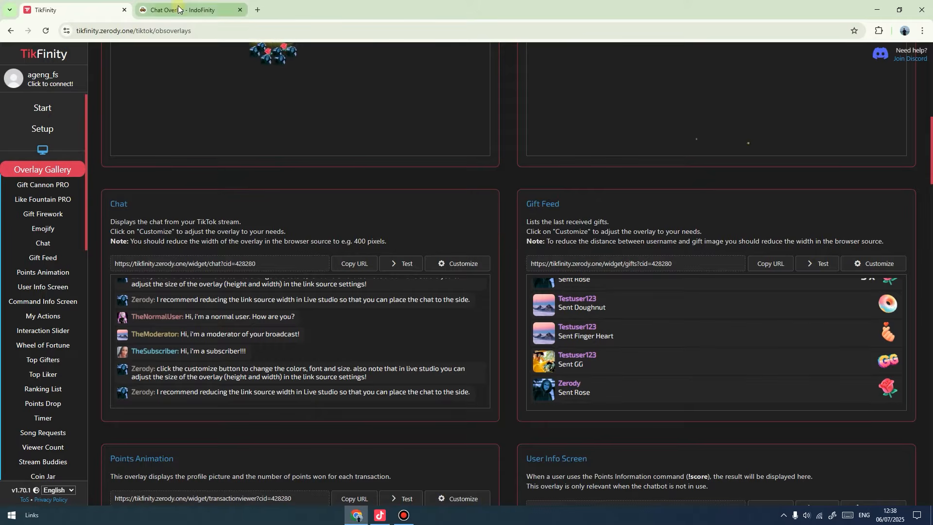
Back in IndoFinity, check the Top Gifter and Goal overlay pages, ending on Chat Overlay.
left_click(194, 10)
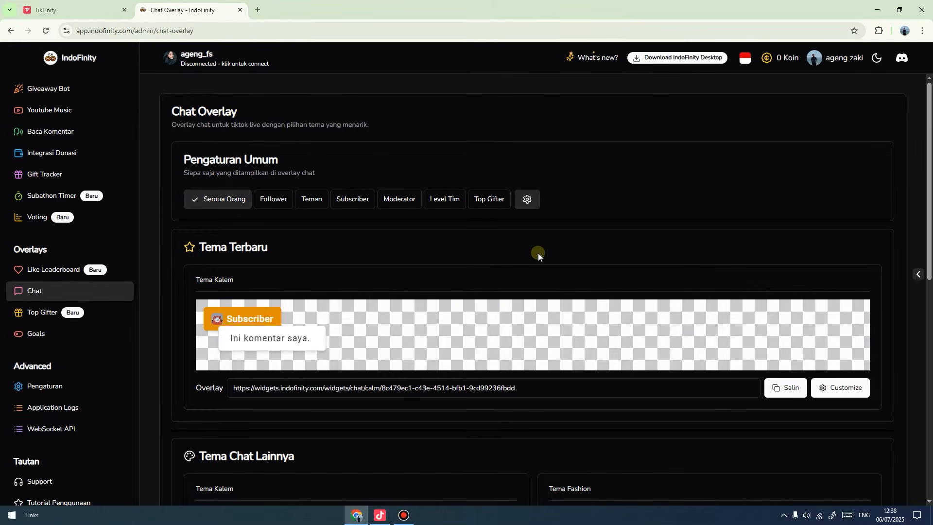
scroll(607, 269, "down", 4)
scroll(672, 288, "down", 2)
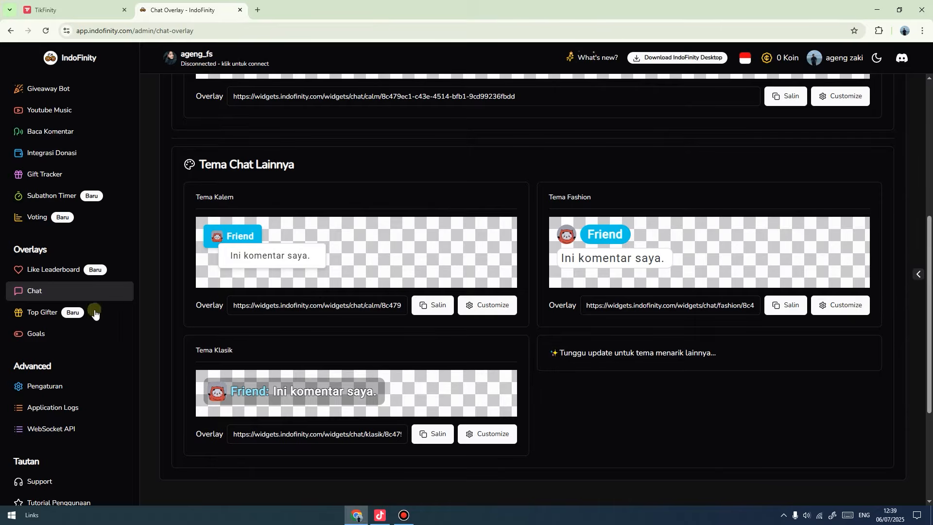
left_click(41, 313)
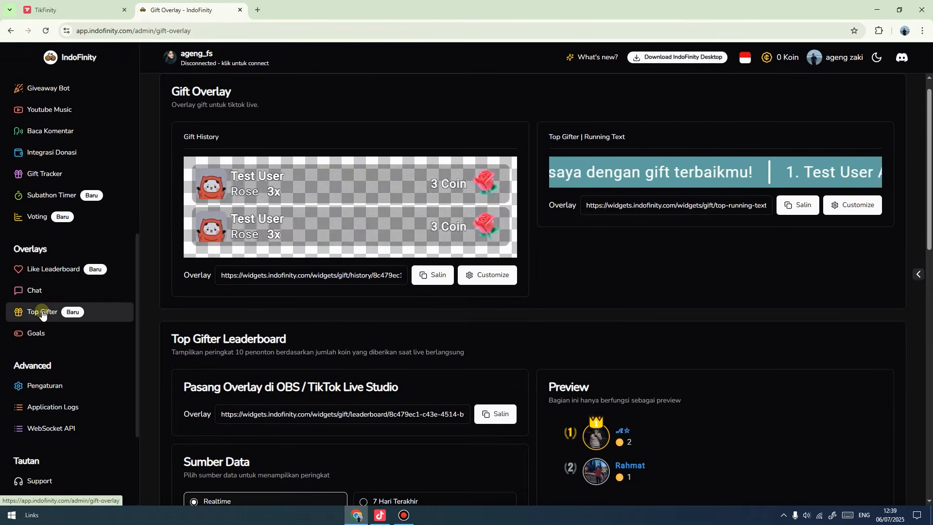
left_click(31, 332)
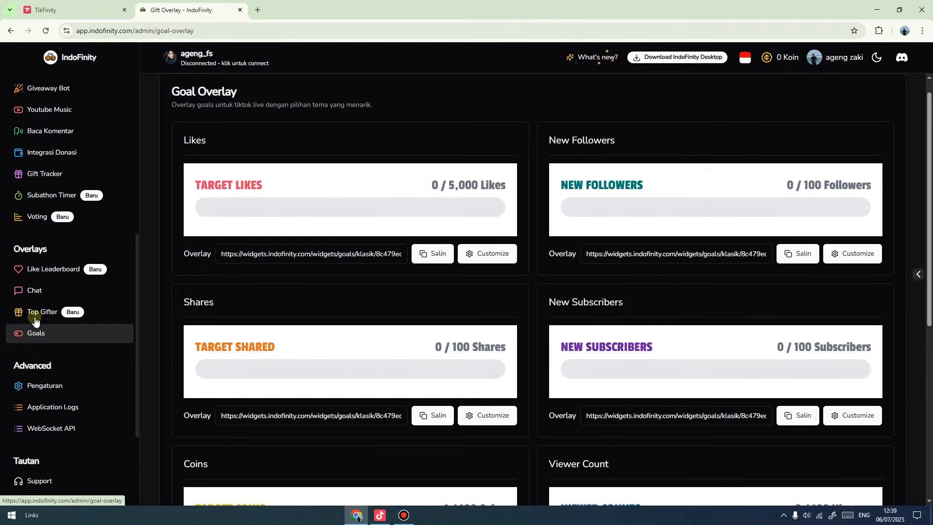
left_click(34, 290)
Glance at TikFinity's Overlay Gallery again, then return to IndoFinity's Chat Overlay page.
left_click(73, 17)
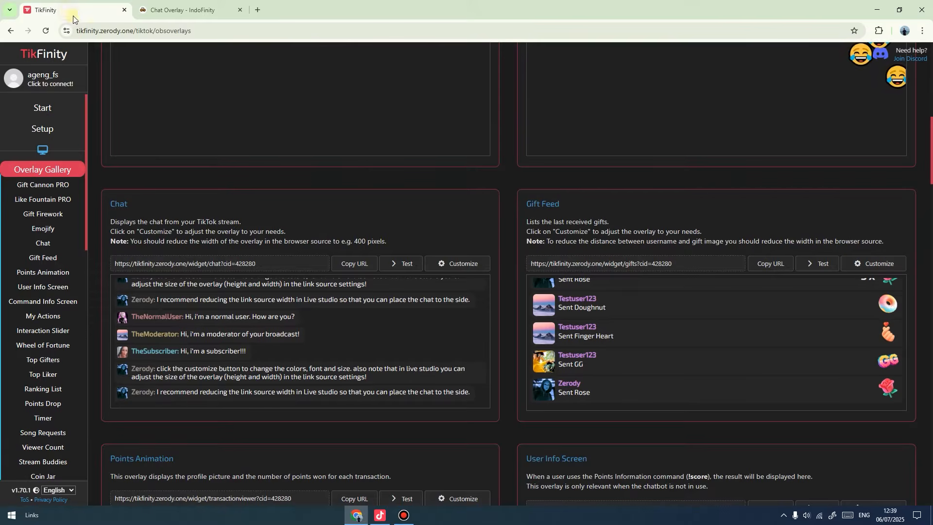
scroll(389, 222, "up", 6)
scroll(390, 226, "down", 2)
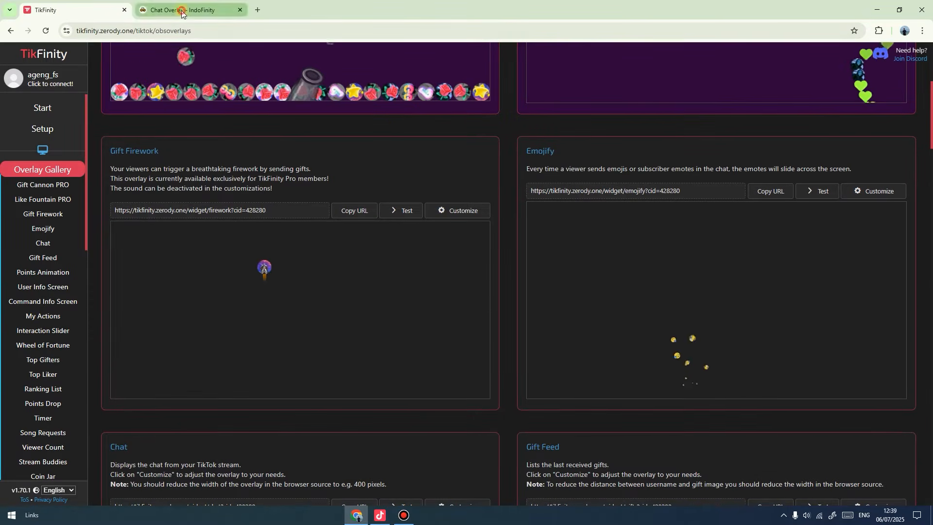
left_click(181, 11)
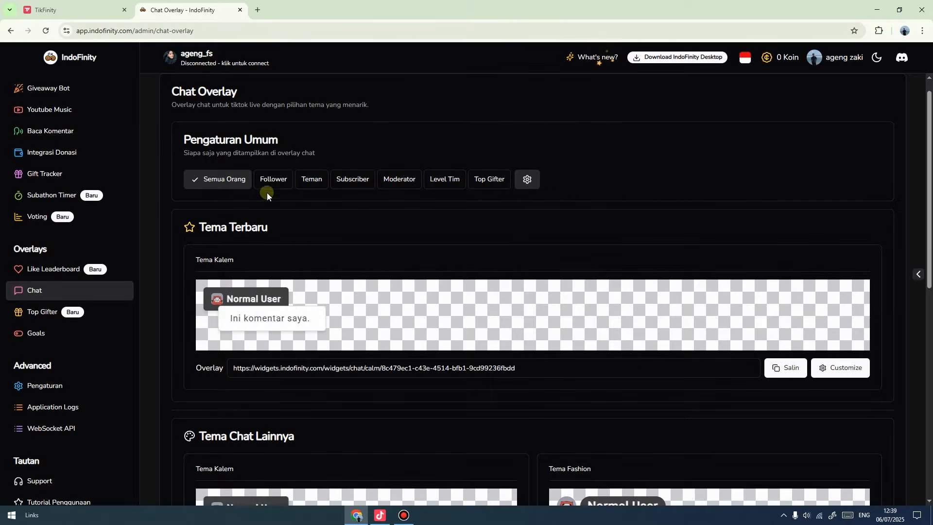
Open TikFinity's Setup page and dismiss the 'Your stream is offline' notice.
left_click(87, 10)
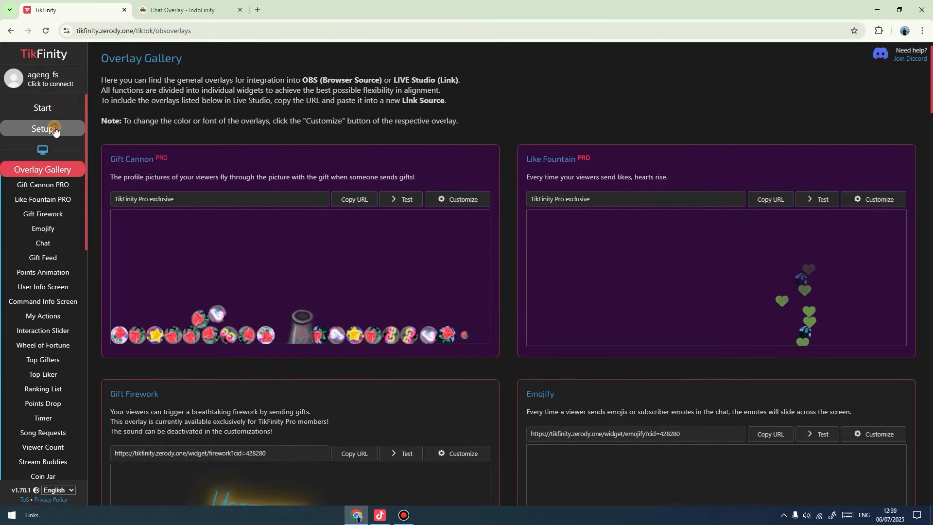
left_click(55, 129)
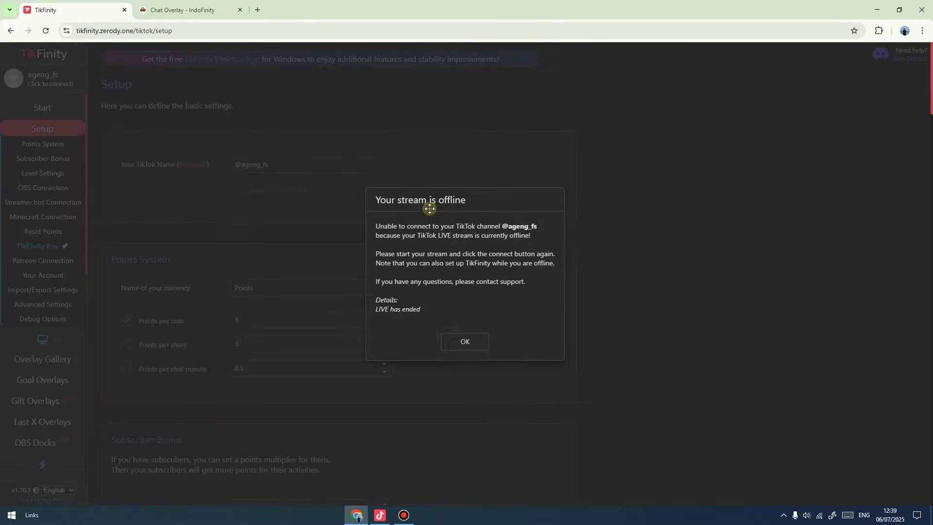
left_click(469, 342)
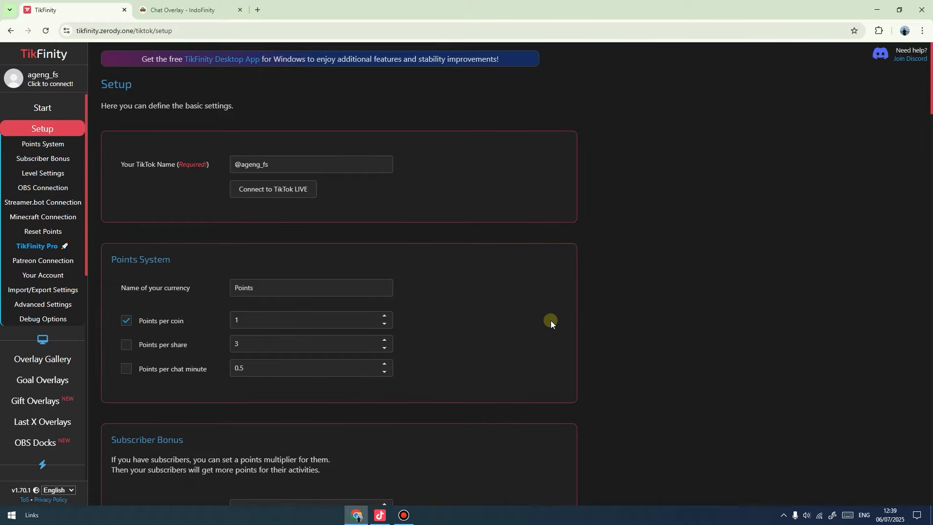
Search 'live' in a new tab, open a TikTok LIVE, and copy the streamer's username from its URL.
left_click(257, 11)
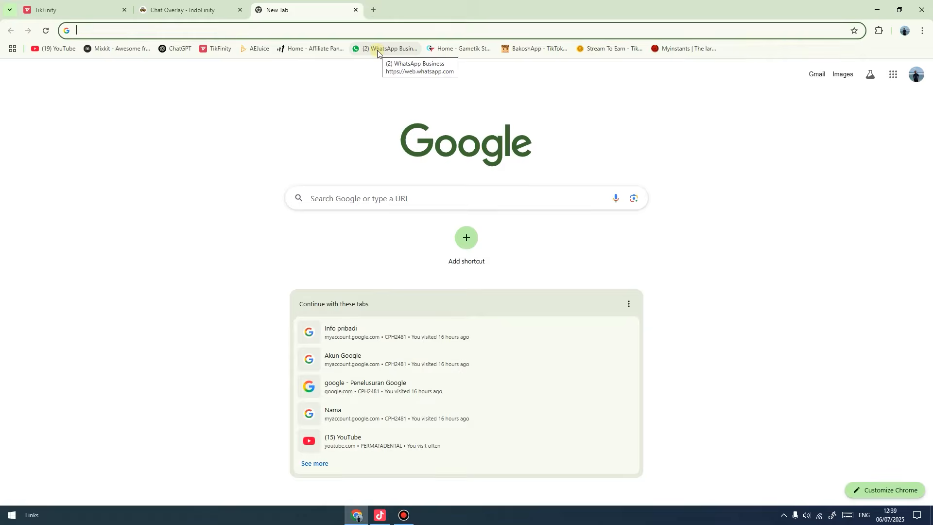
type("live")
key("Return")
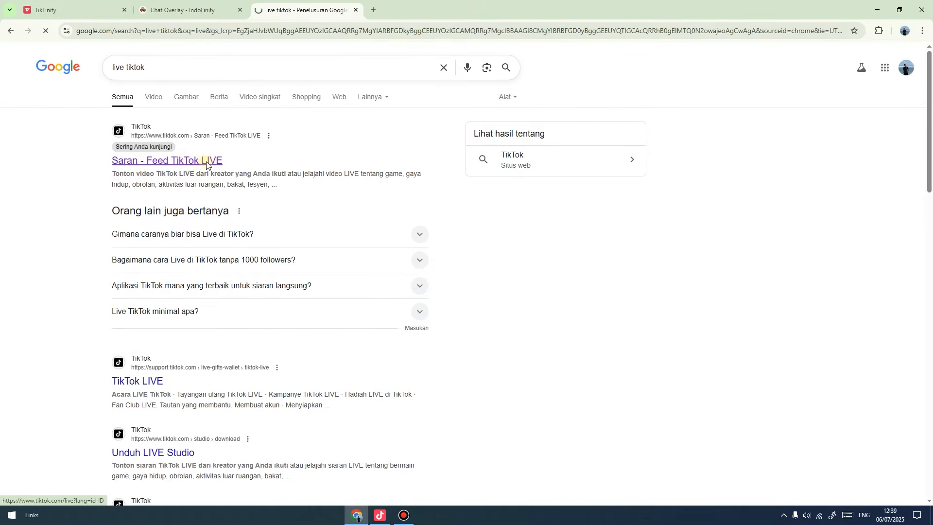
left_click(203, 162)
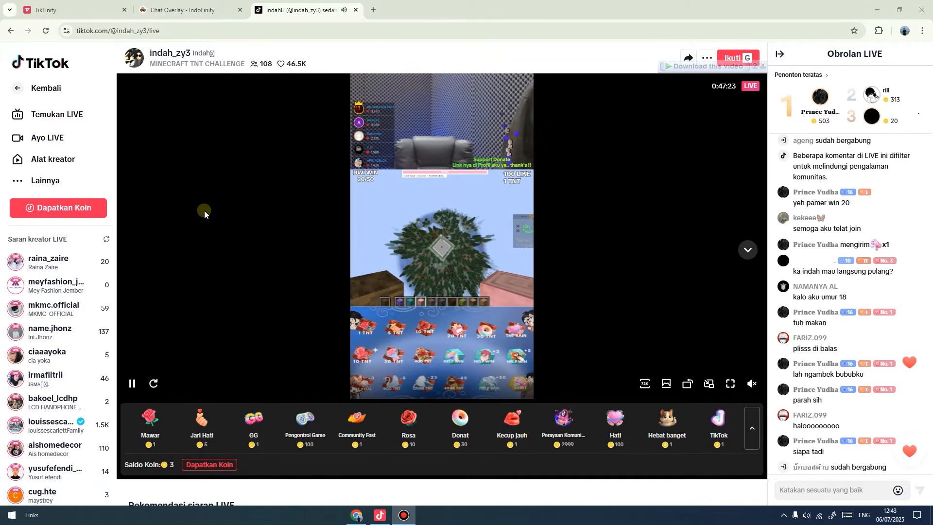
left_click_drag(111, 31, 147, 30)
key("ctrl+c")
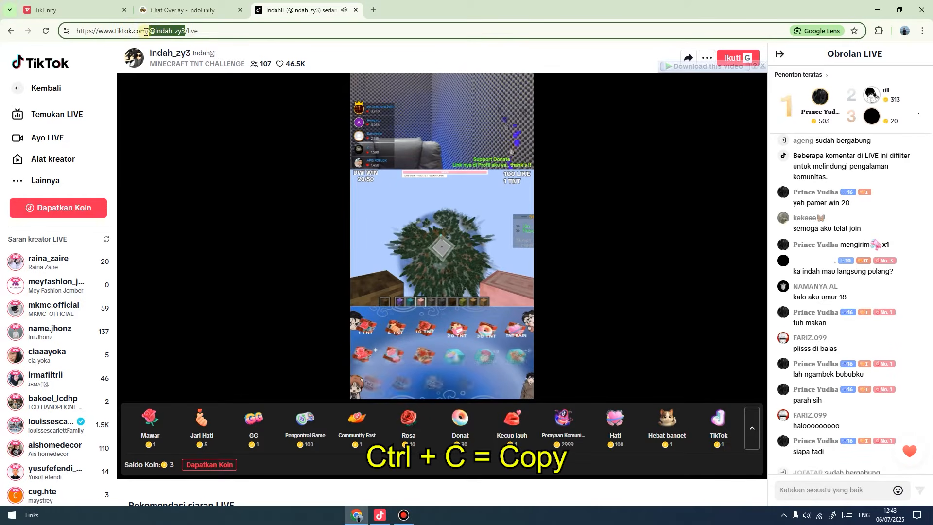
Replace TikFinity's TikTok Name with the copied username, connect to TikTok LIVE, and close the stream tab.
left_click(97, 9)
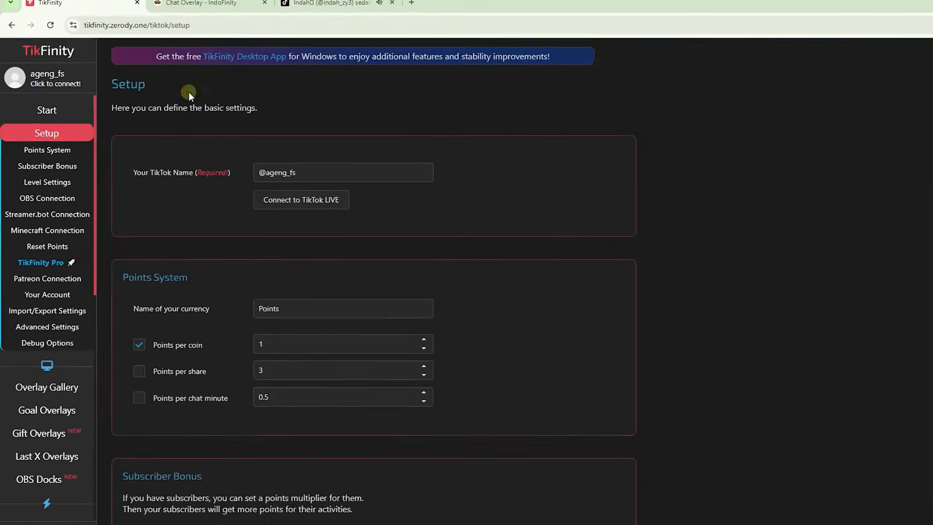
left_click(282, 164)
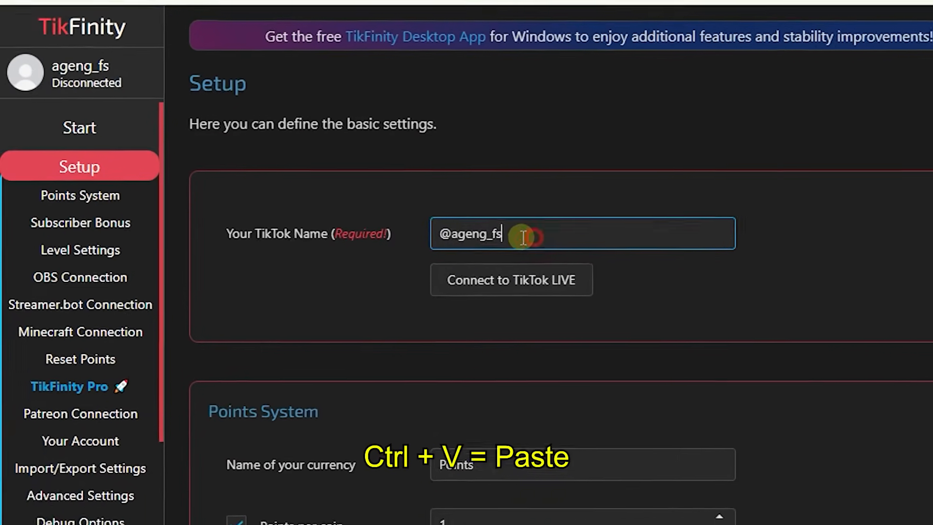
left_click_drag(522, 237, 414, 239)
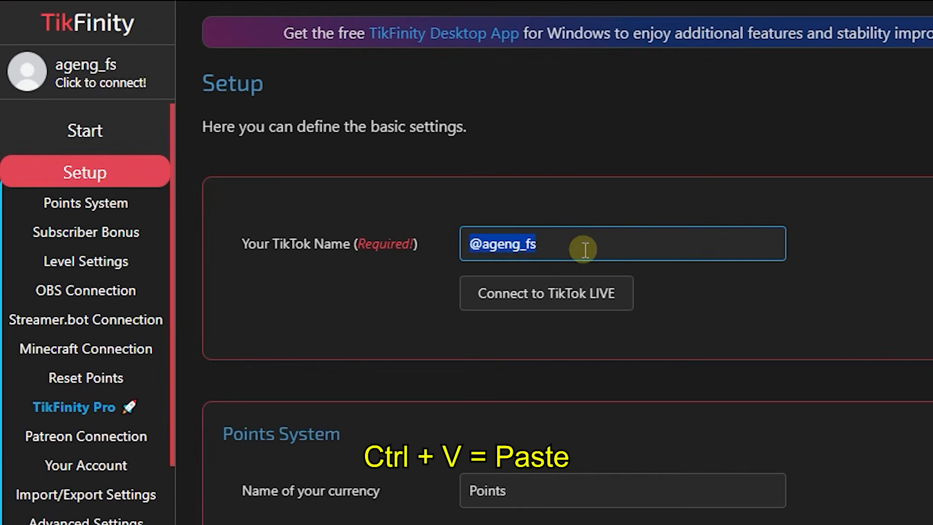
key("ctrl+v")
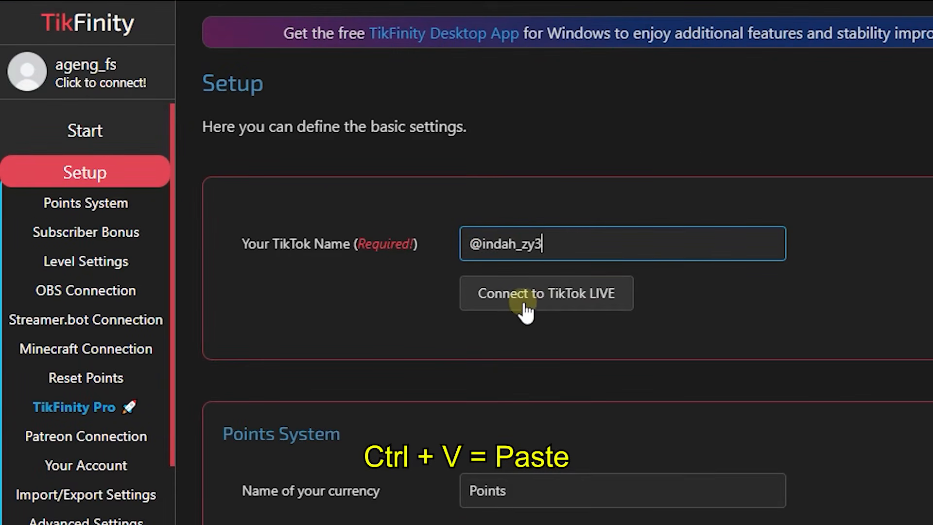
left_click(532, 305)
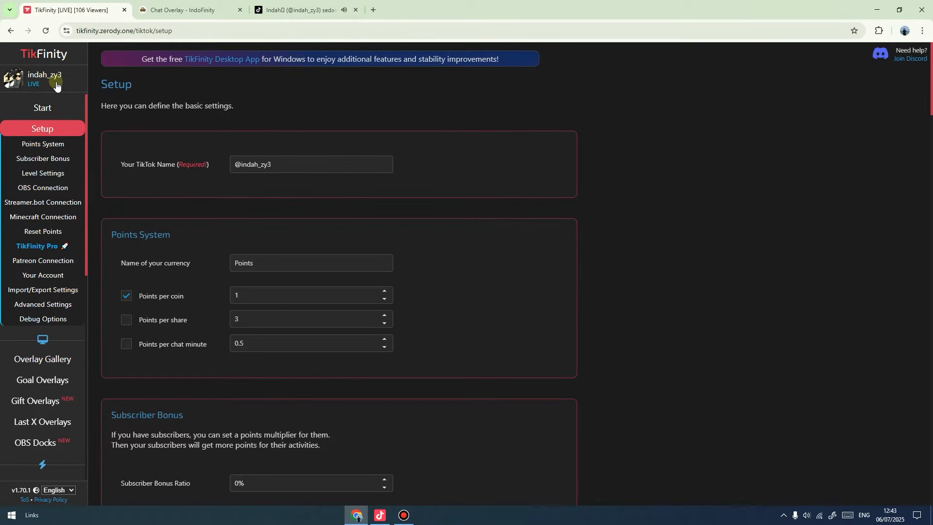
left_click(356, 10)
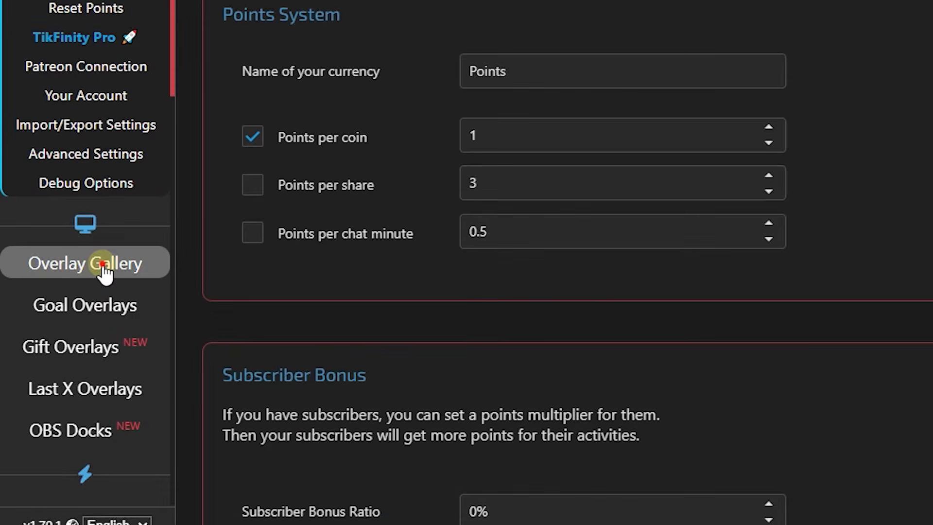
Copy the Gift Firework overlay URL from TikFinity's Overlay Gallery and return to TikTok LIVE Studio.
left_click(103, 264)
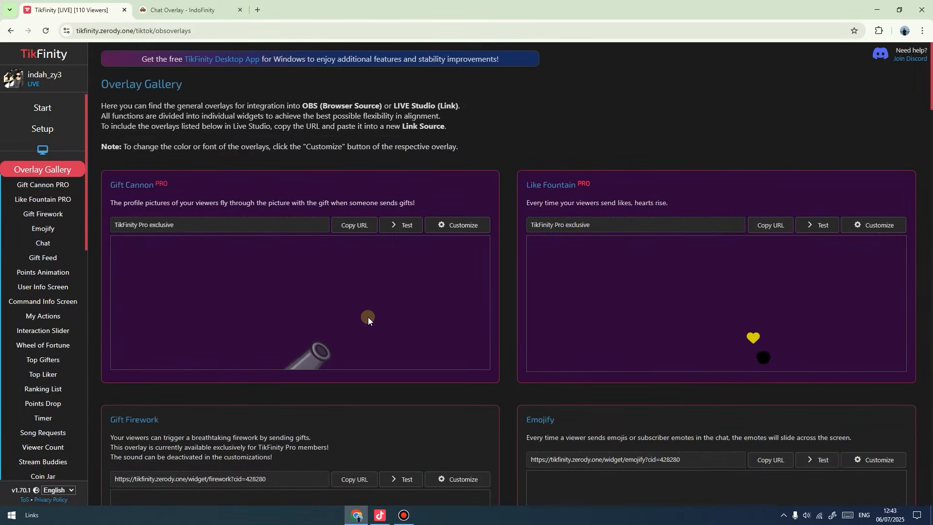
scroll(365, 313, "down", 5)
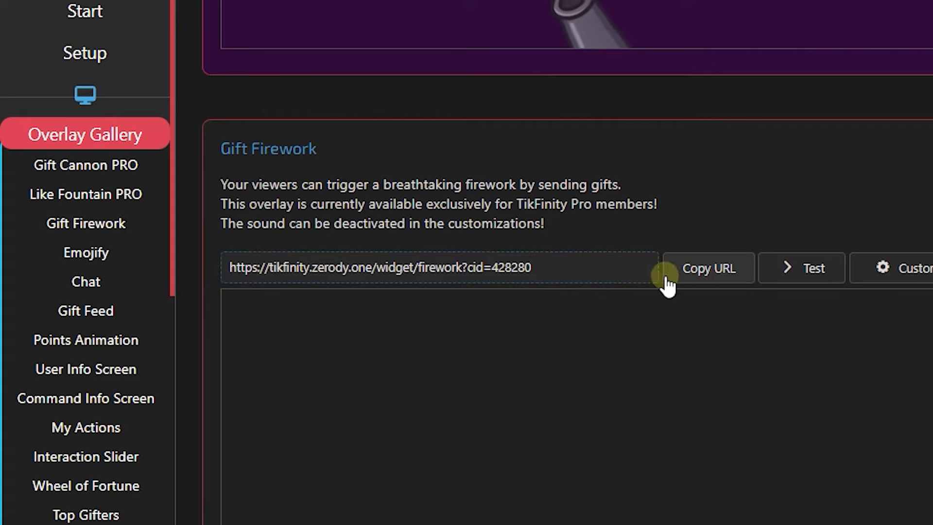
left_click(710, 274)
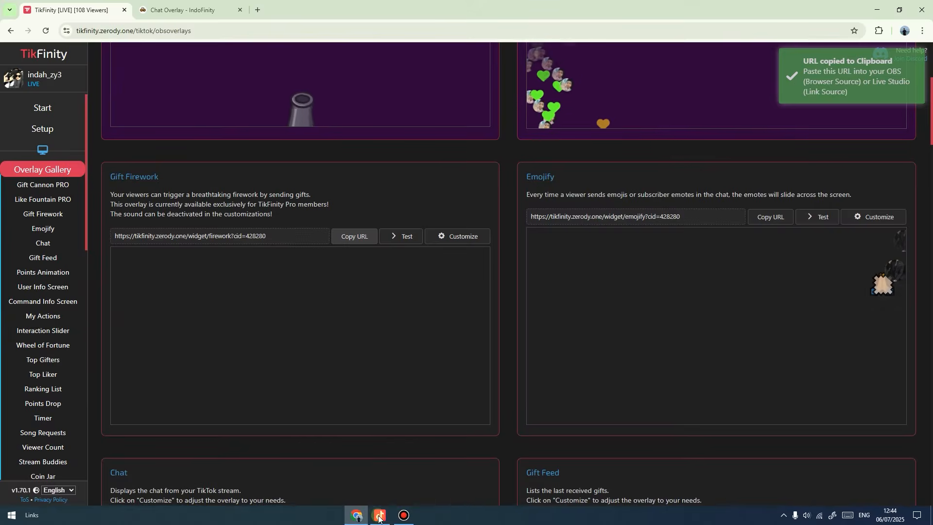
left_click(380, 515)
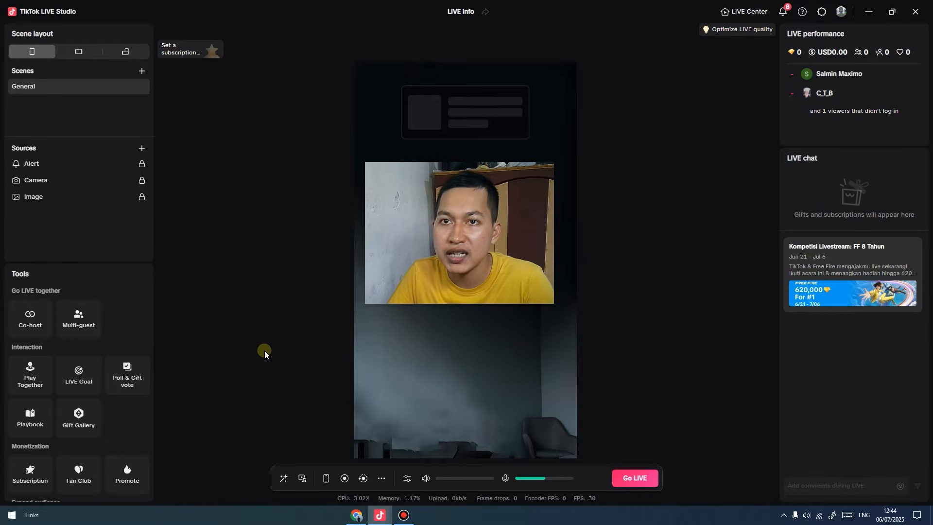
Add a Link source to the scene using the pasted Gift Firework widget URL.
left_click(143, 148)
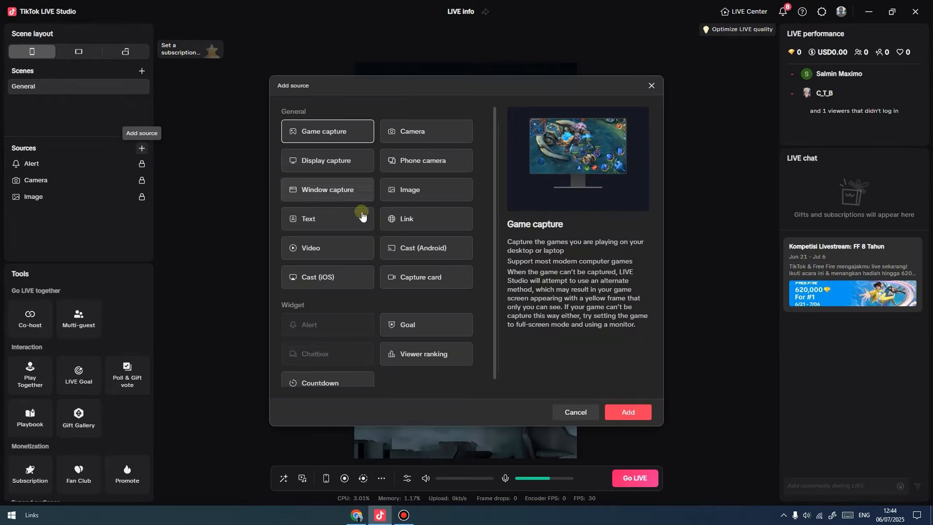
left_click(409, 224)
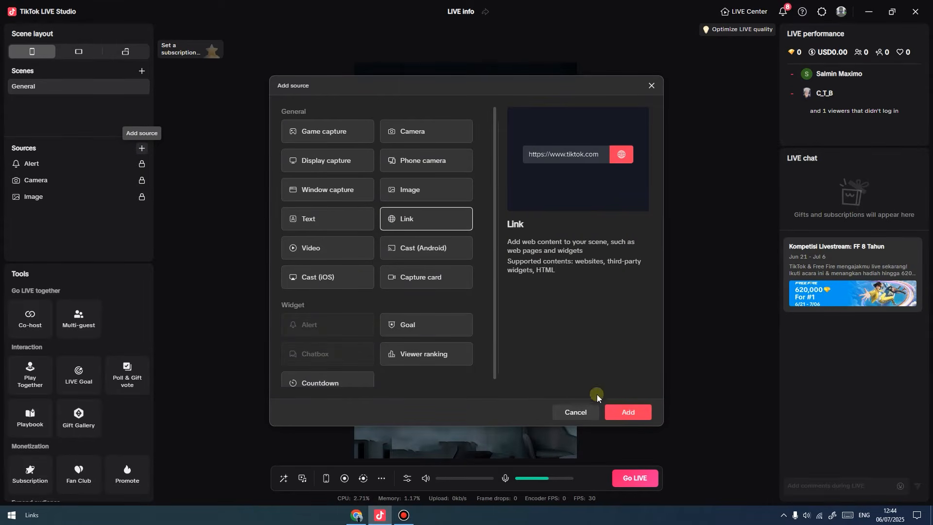
left_click(627, 413)
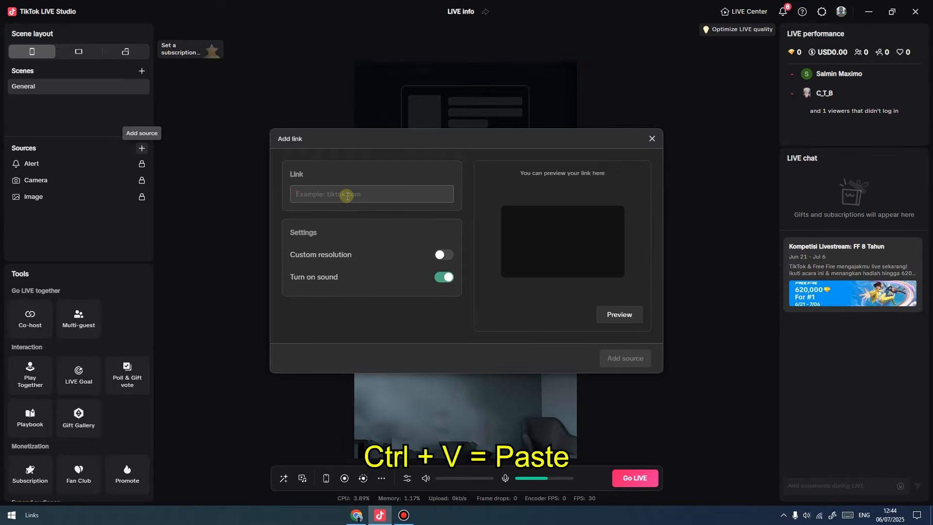
key("ctrl+v")
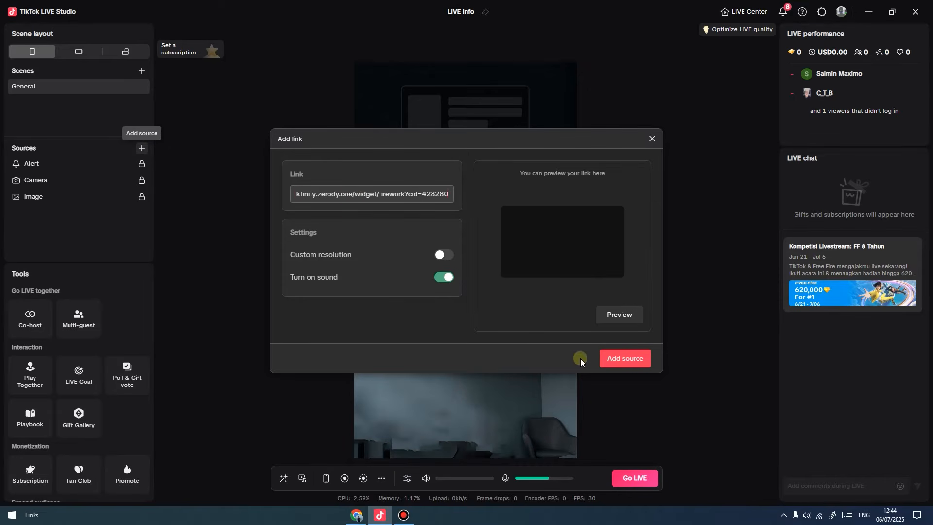
left_click(618, 360)
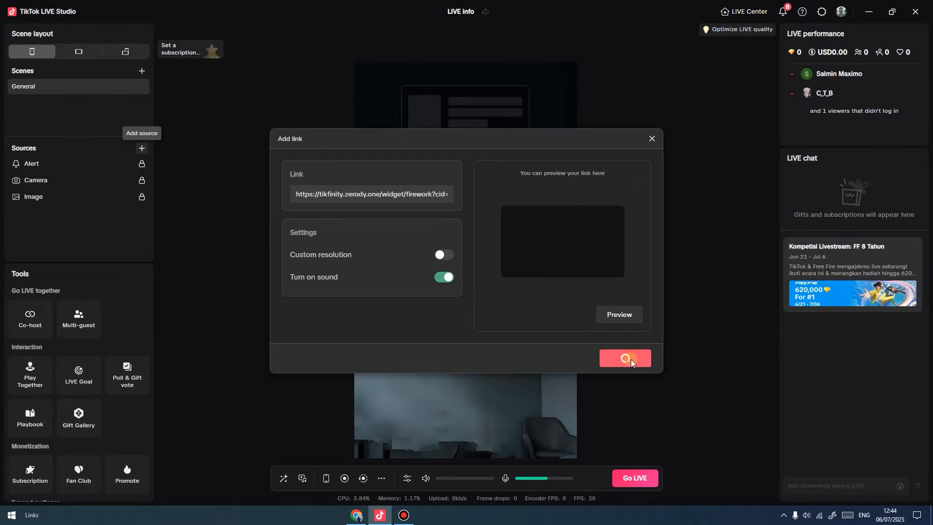
Stretch the Gift Firework widget to full canvas width and move it below the webcam.
left_click(56, 167)
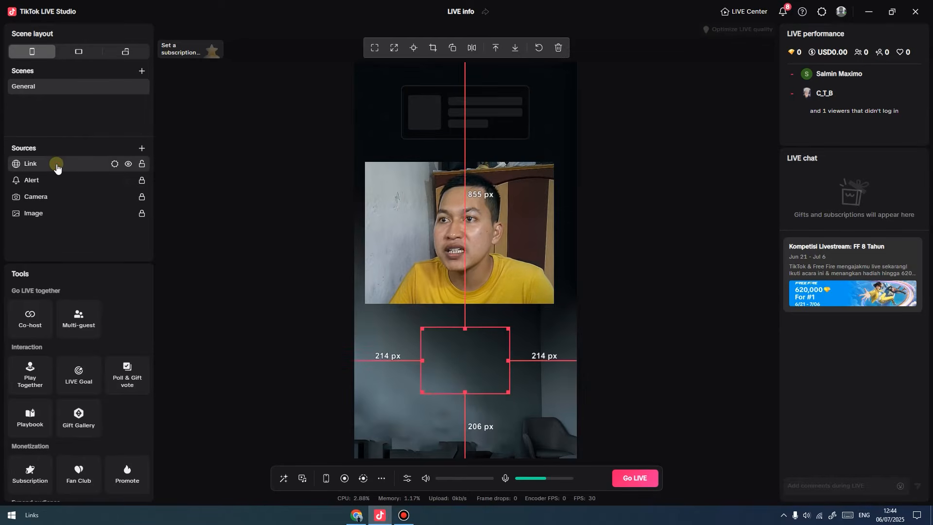
left_click_drag(451, 344, 434, 340)
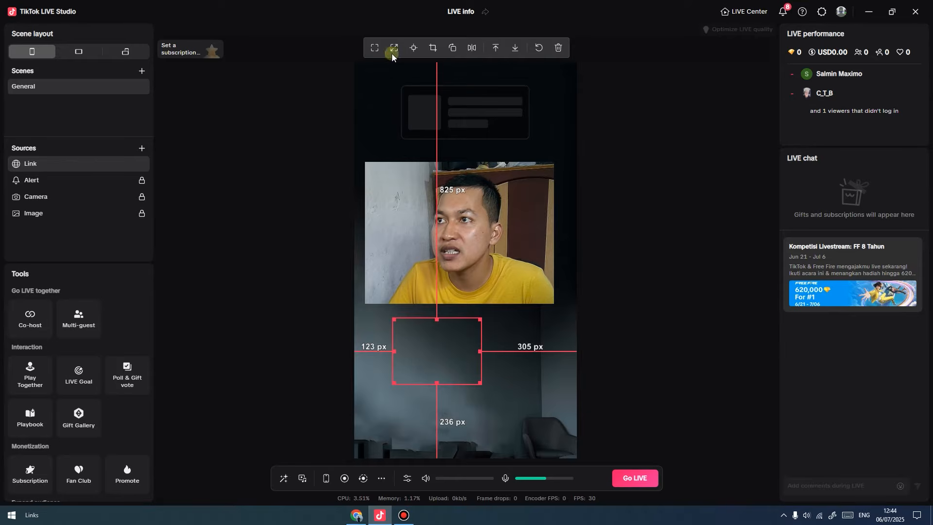
left_click(375, 47)
left_click_drag(499, 280, 500, 395)
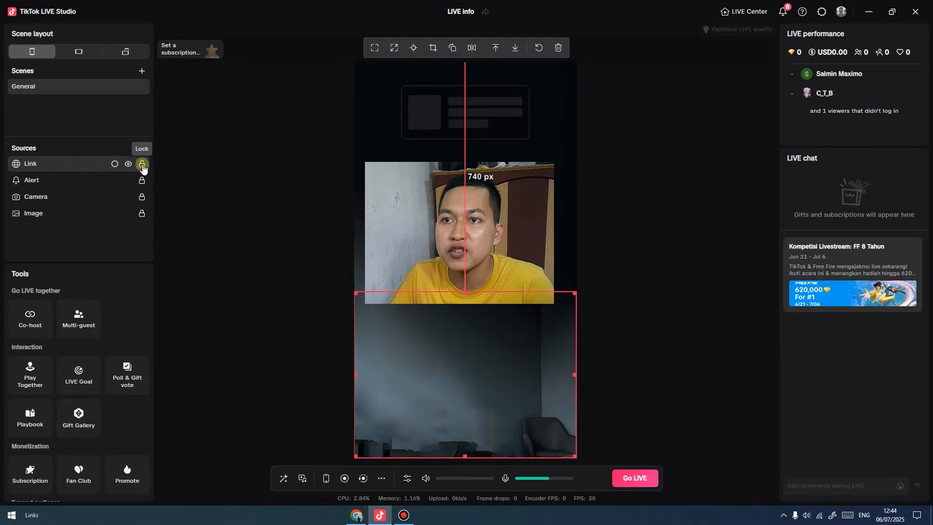
Rename the new link source to 'Petasan' and head back to the browser.
double_click(31, 166)
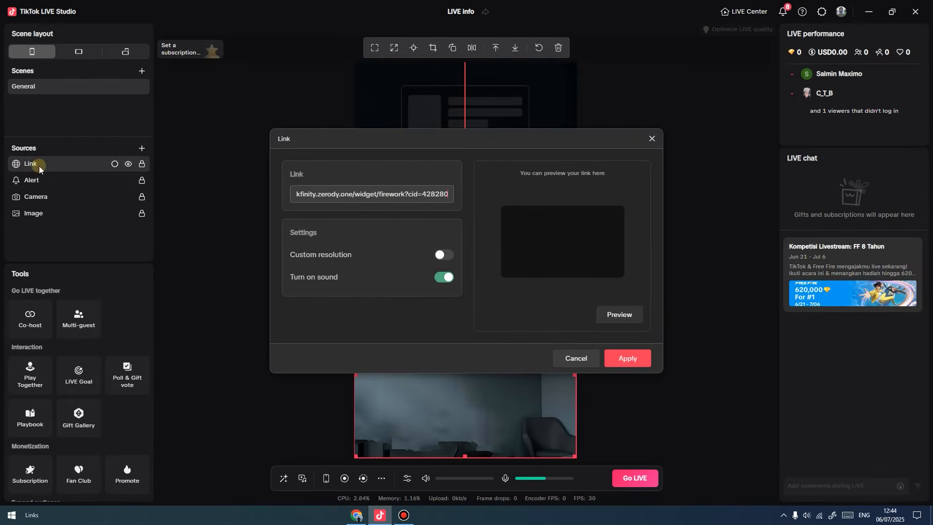
left_click(577, 357)
right_click(33, 161)
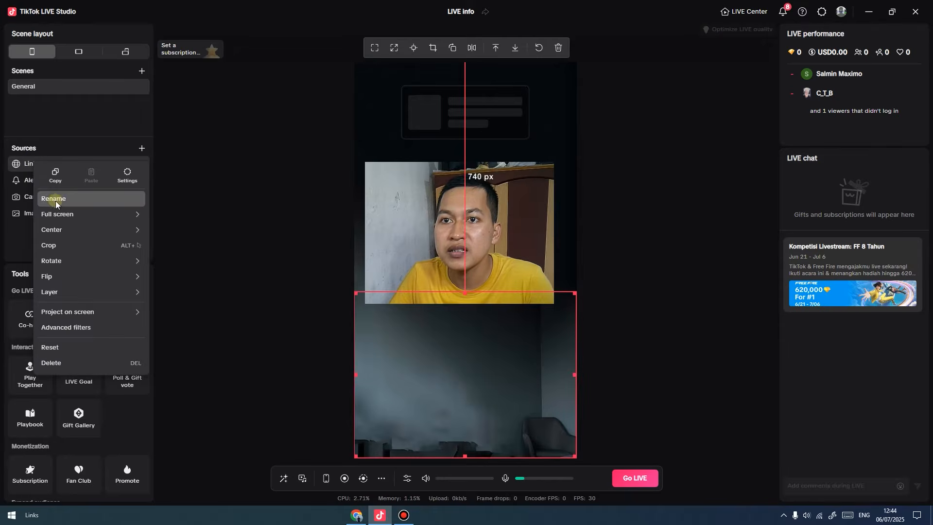
left_click(59, 200)
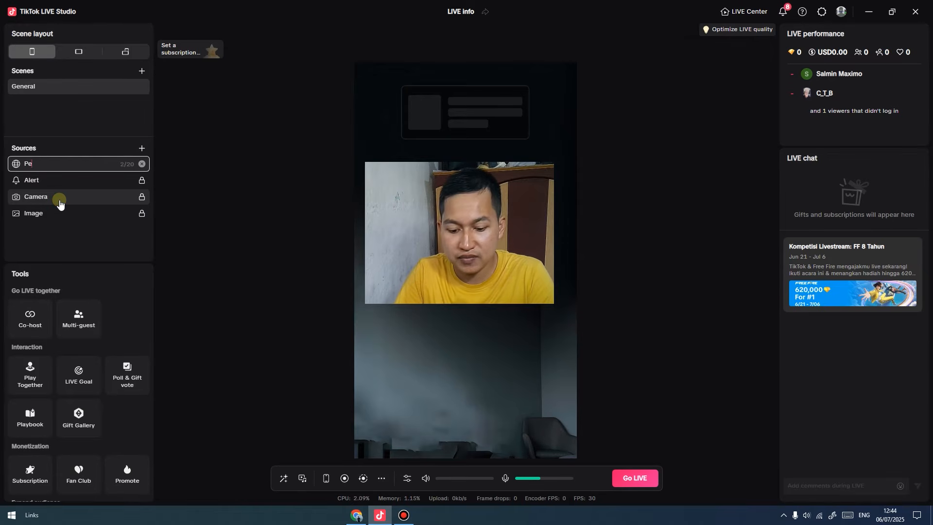
left_click(186, 226)
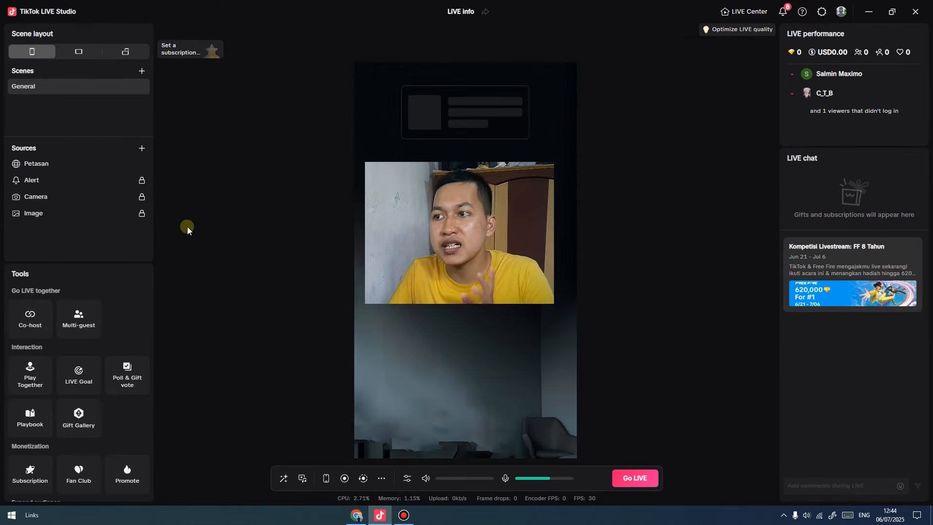
left_click(511, 407)
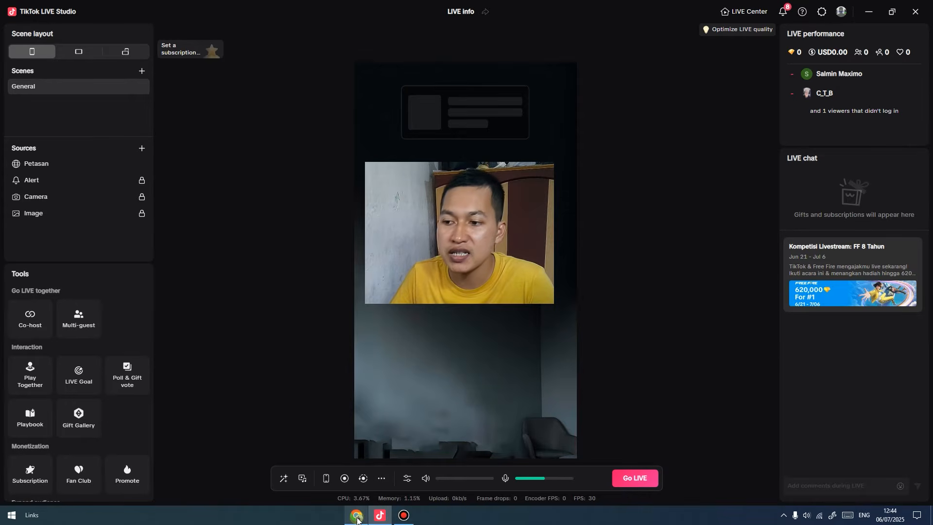
left_click(356, 515)
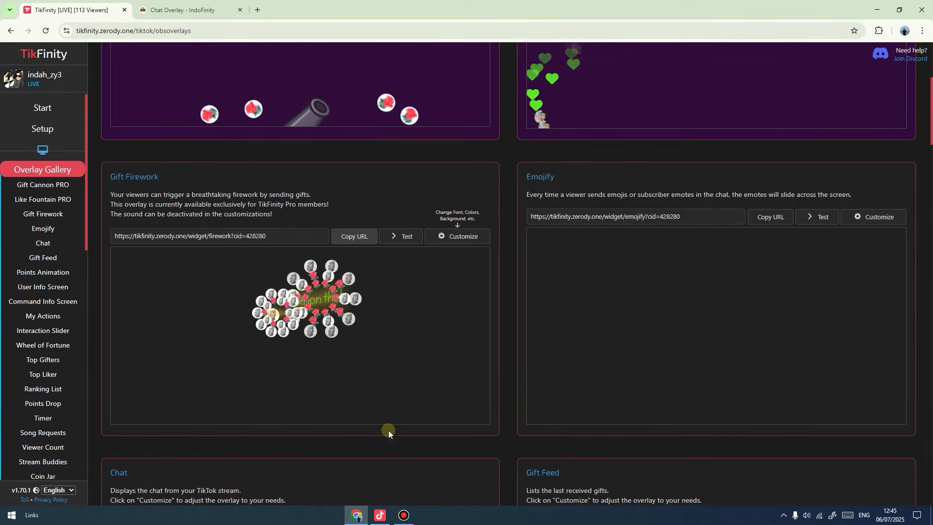
Scroll TikFinity's Overlay Gallery to Top Gifters, copy its URL, and return to the studio.
left_click(389, 510)
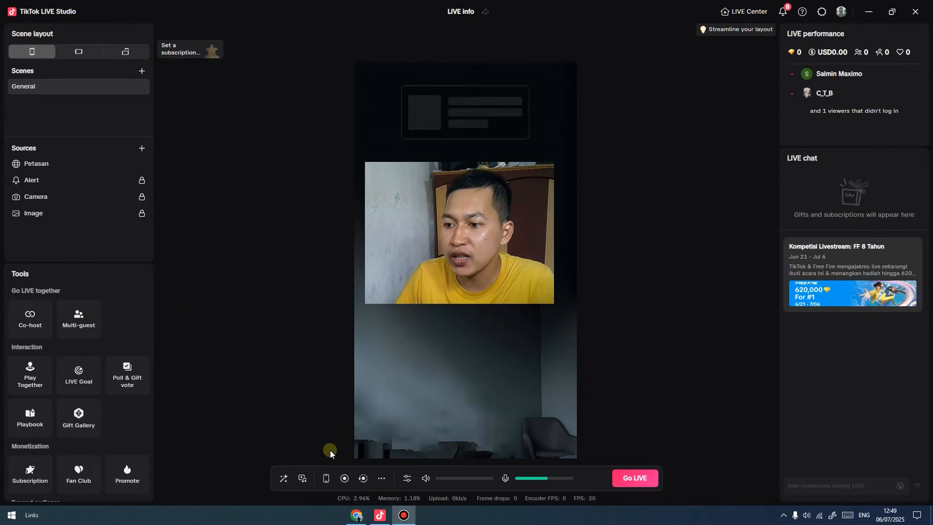
left_click(357, 515)
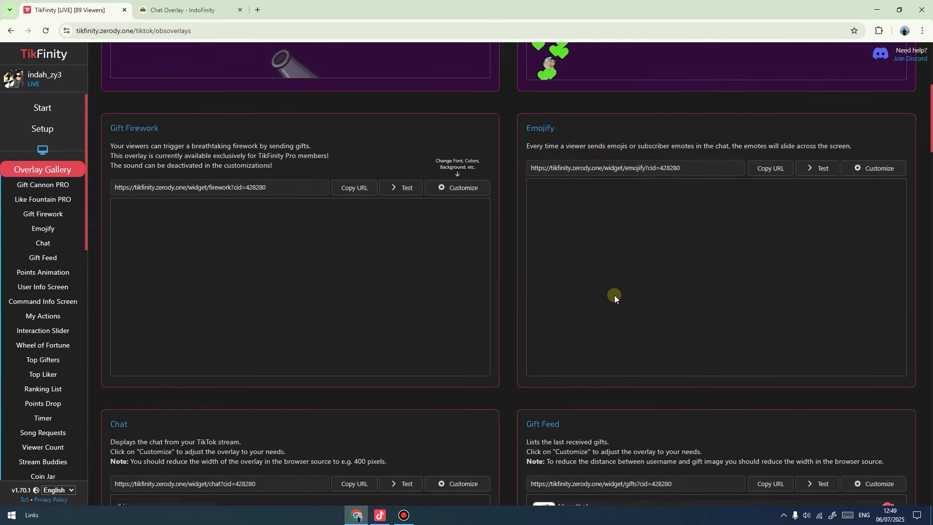
scroll(641, 310, "down", 5)
scroll(642, 310, "down", 14)
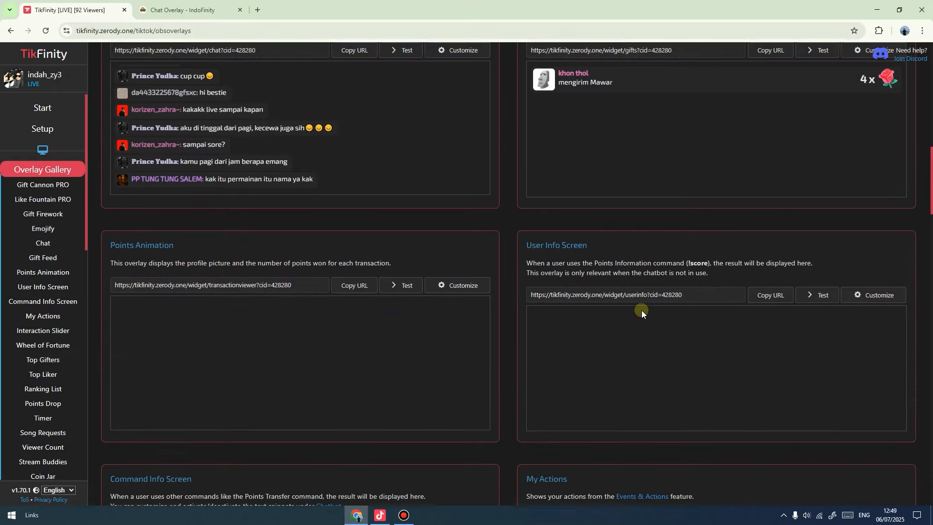
scroll(641, 310, "down", 12)
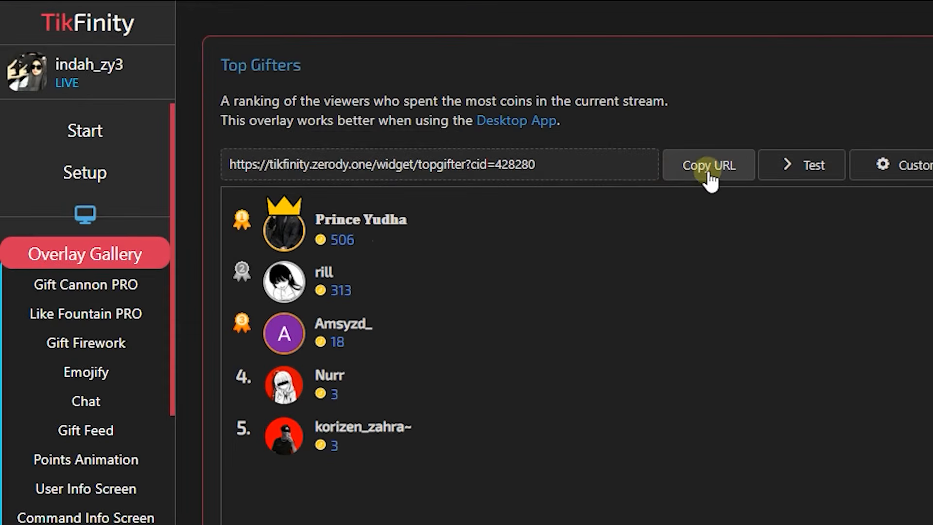
left_click(713, 171)
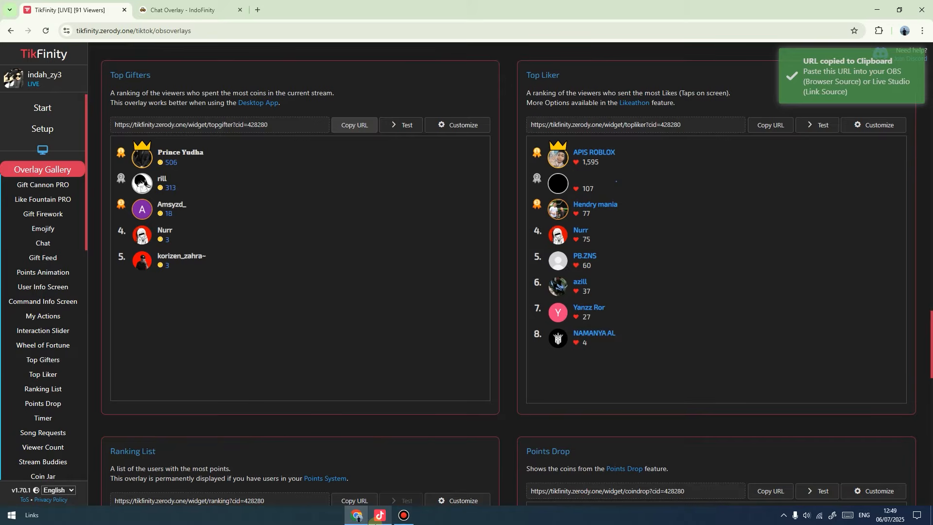
mouse_move(377, 523)
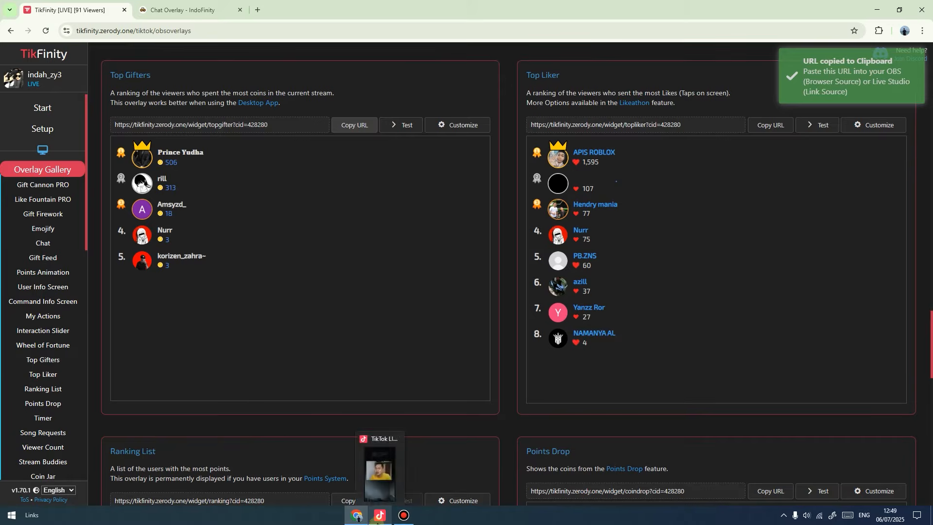
left_click(369, 475)
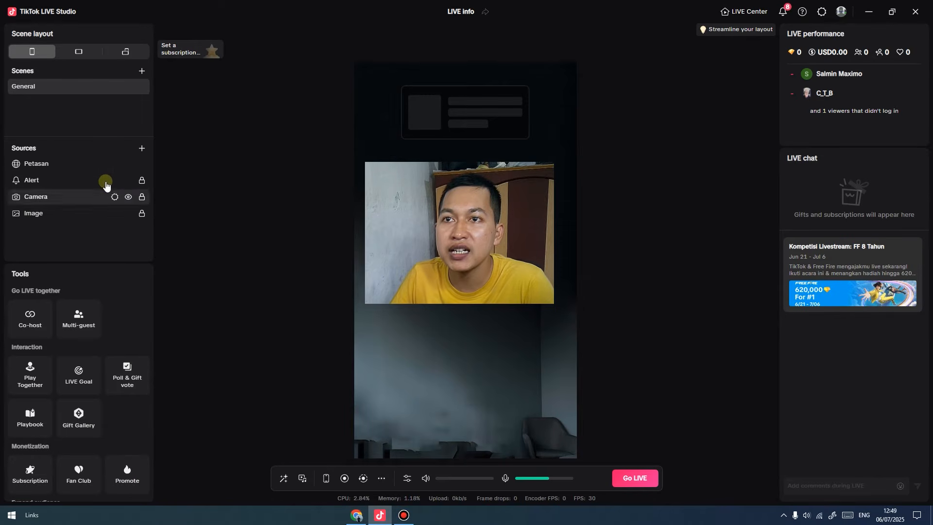
Add a Link source using the pasted Top Gifters widget URL.
left_click(143, 148)
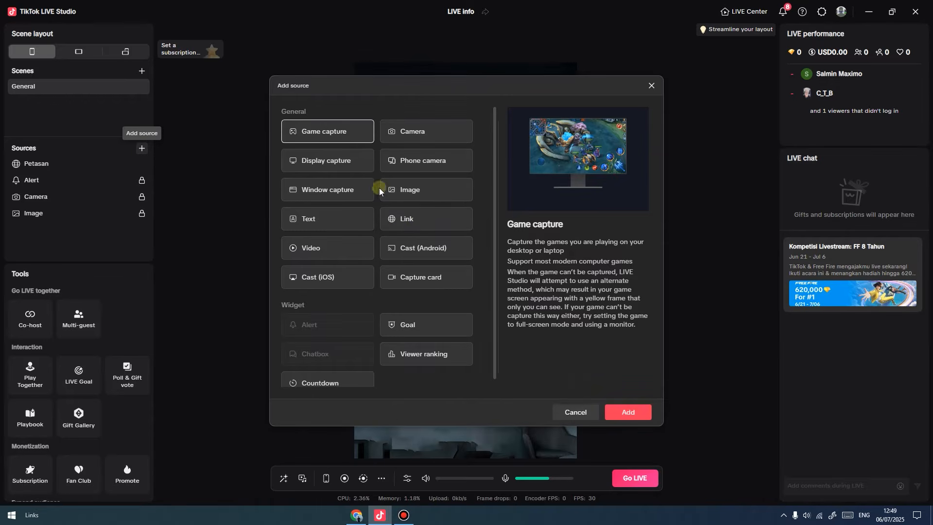
left_click(417, 222)
left_click(629, 412)
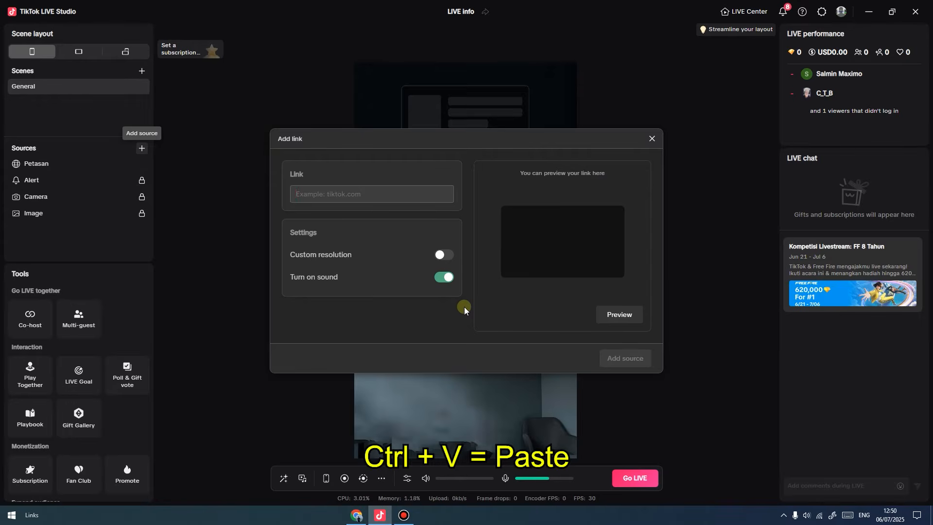
key("ctrl+v")
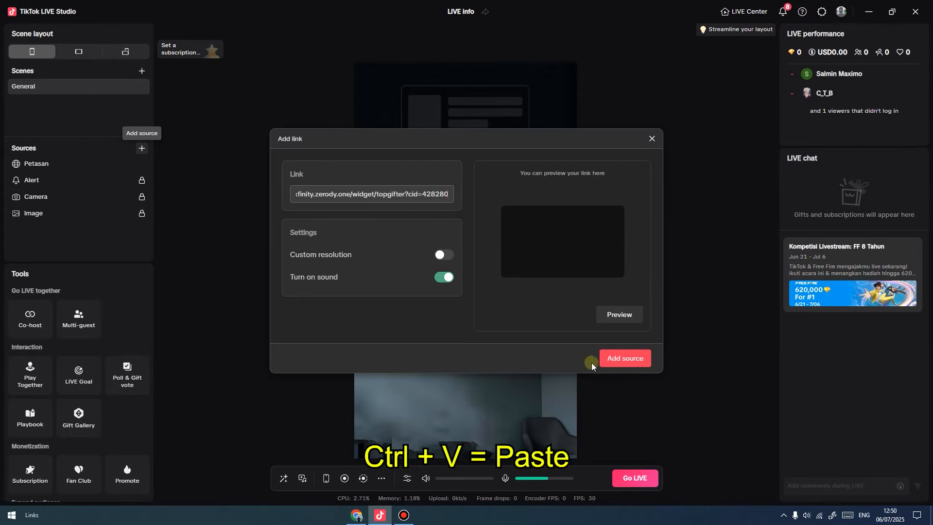
left_click(624, 359)
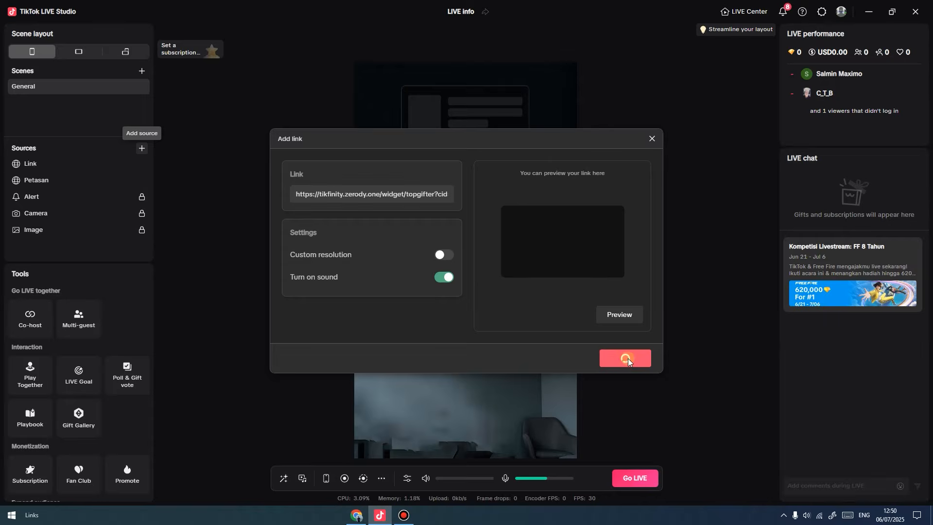
Stretch the leaderboard full width below the webcam and order it under Petasan.
left_click(65, 171)
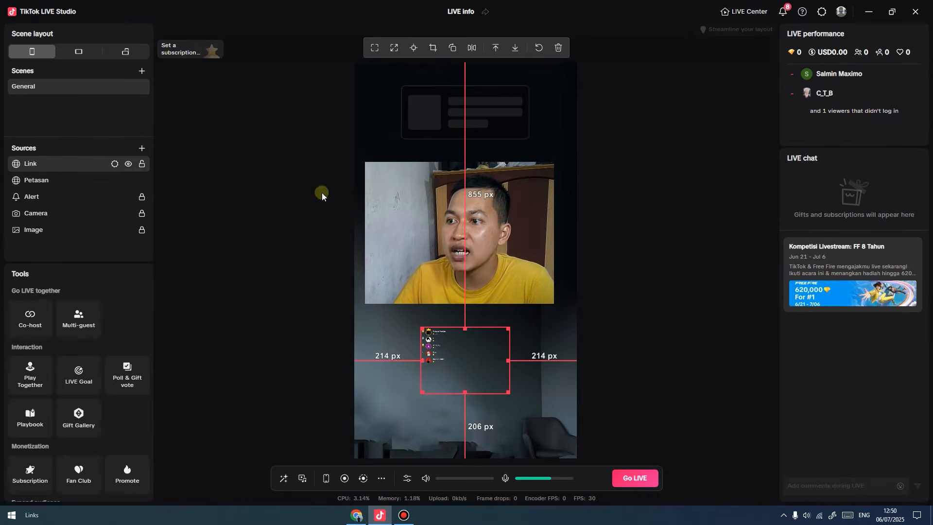
left_click(395, 49)
left_click_drag(480, 242, 484, 354)
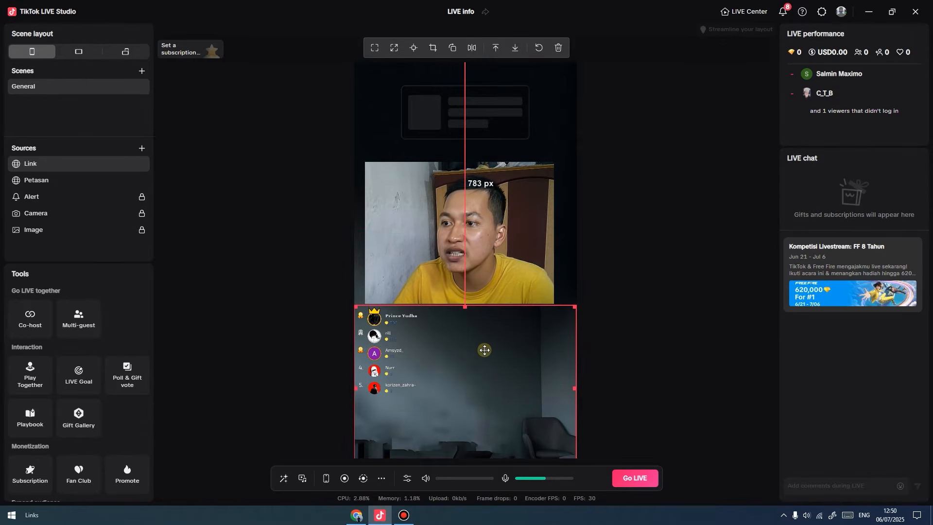
left_click_drag(62, 168, 62, 185)
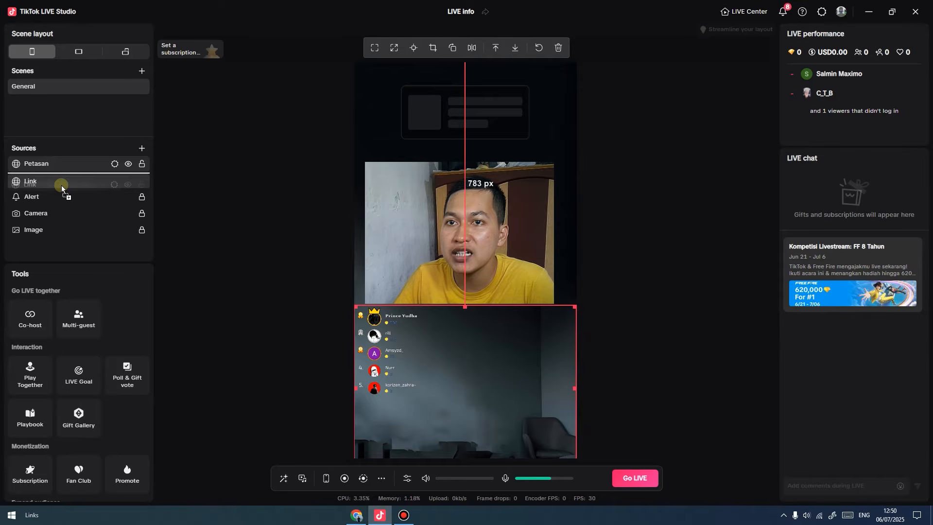
Rename the leaderboard Link source to 'Top Gift', then go back to the TikFinity page.
right_click(33, 183)
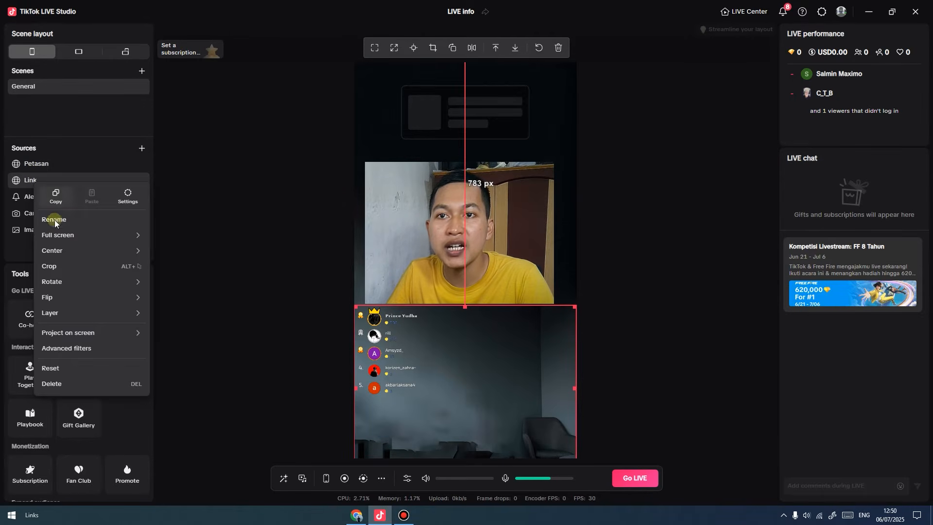
left_click(55, 217)
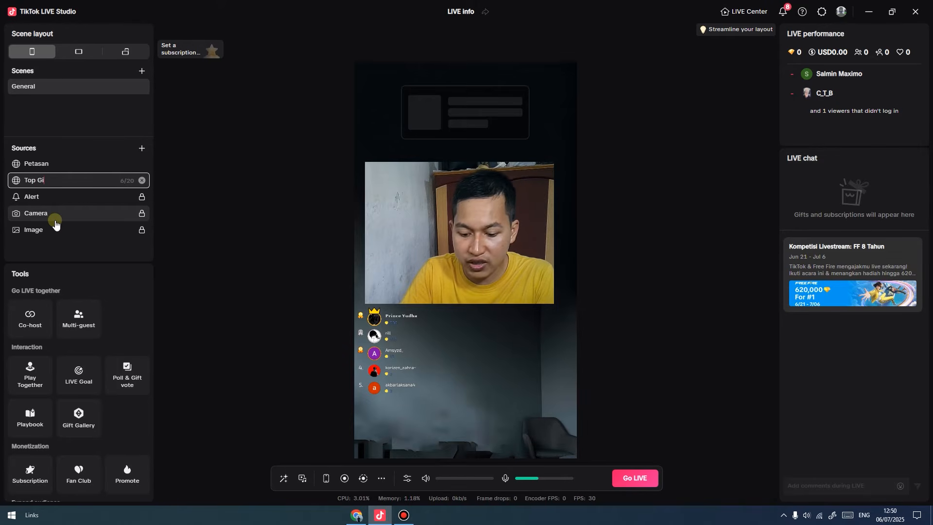
key("Return")
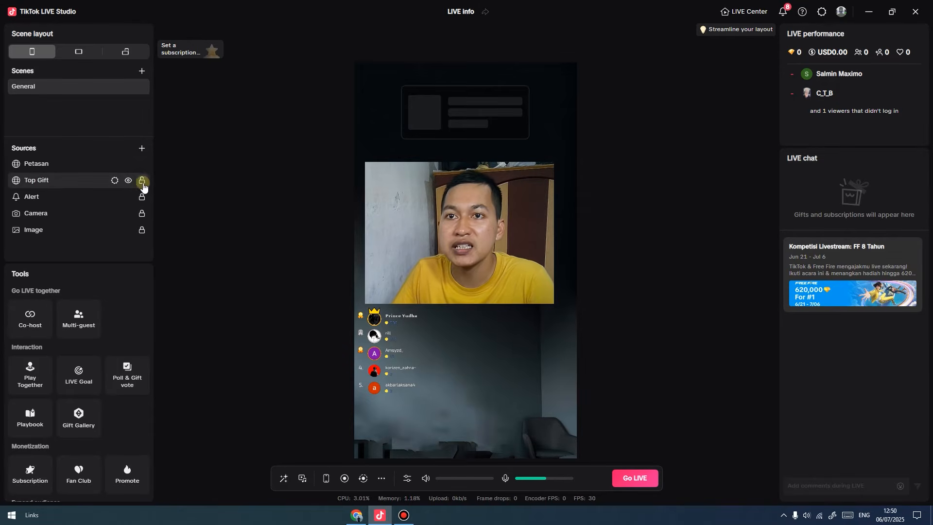
left_click(489, 326)
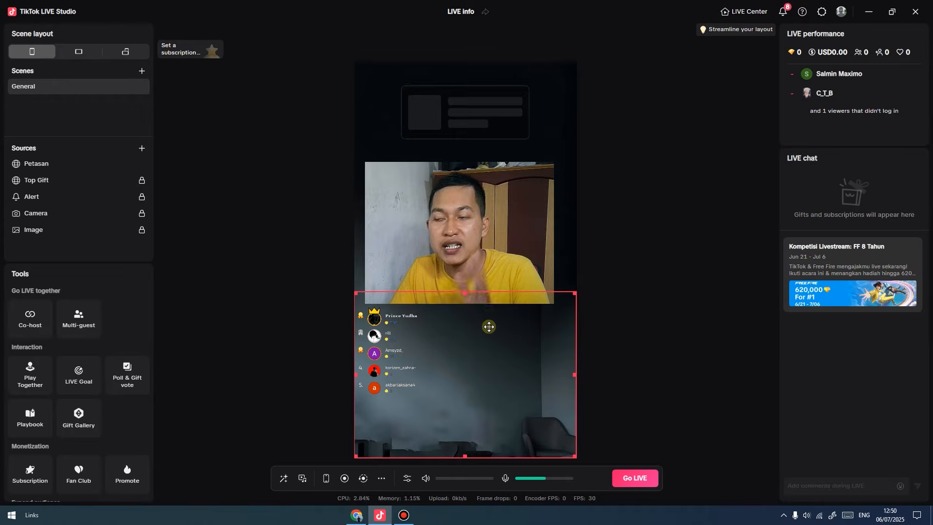
left_click(237, 231)
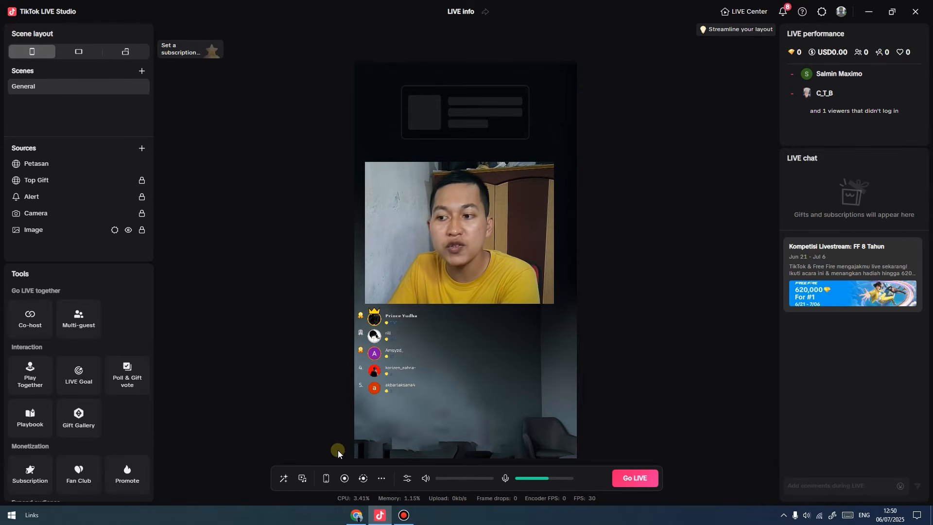
left_click(356, 516)
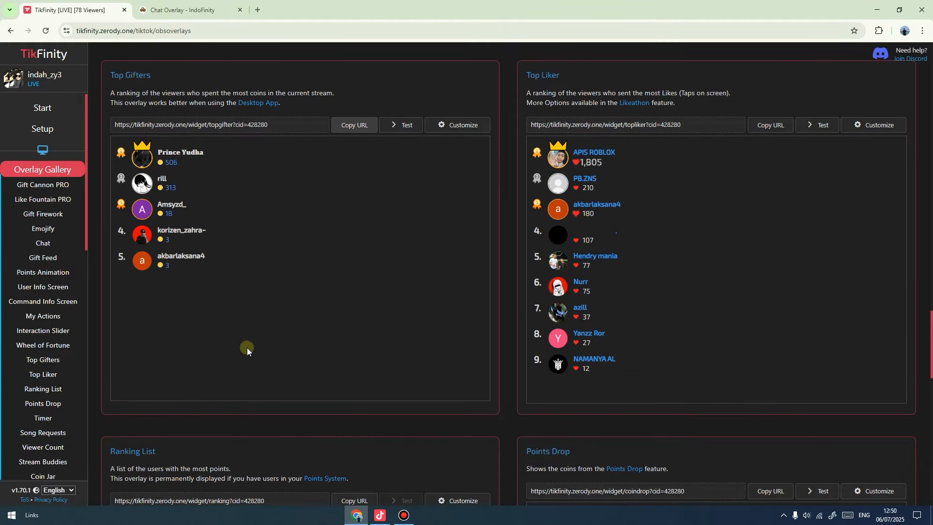
Open IndoFinity's connection setup and connect it to the TikTok live stream.
left_click(179, 11)
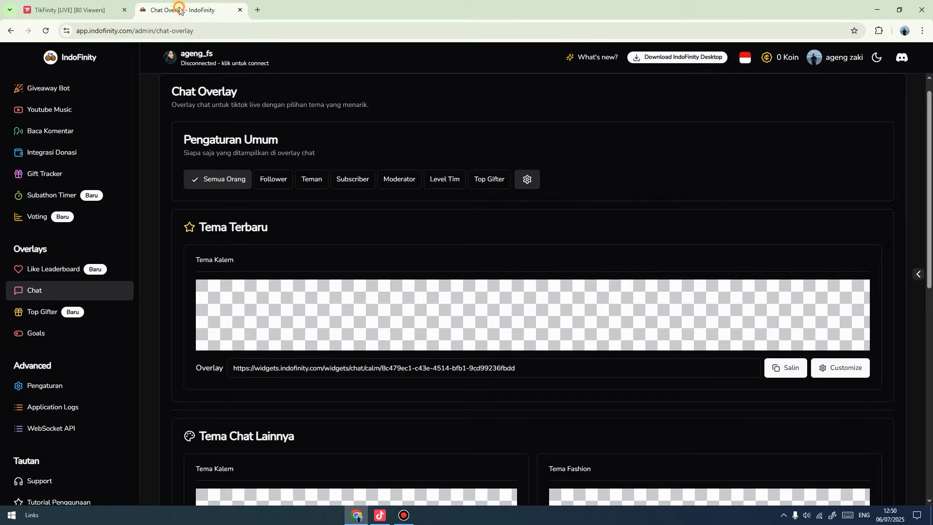
scroll(88, 238, "up", 10)
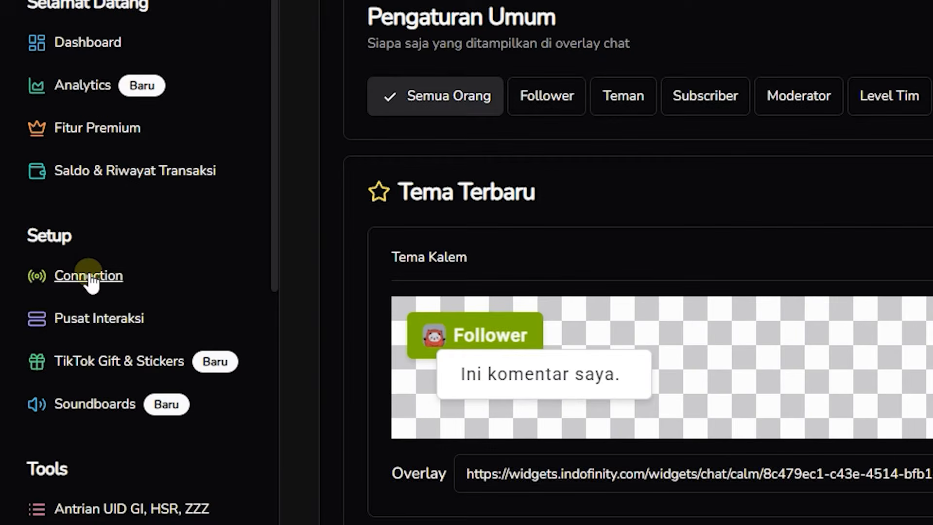
left_click(90, 275)
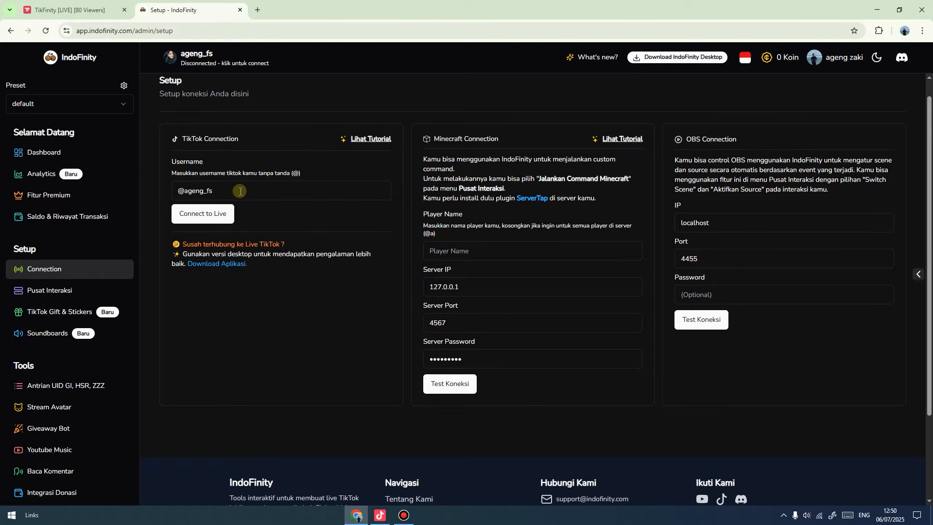
left_click(208, 217)
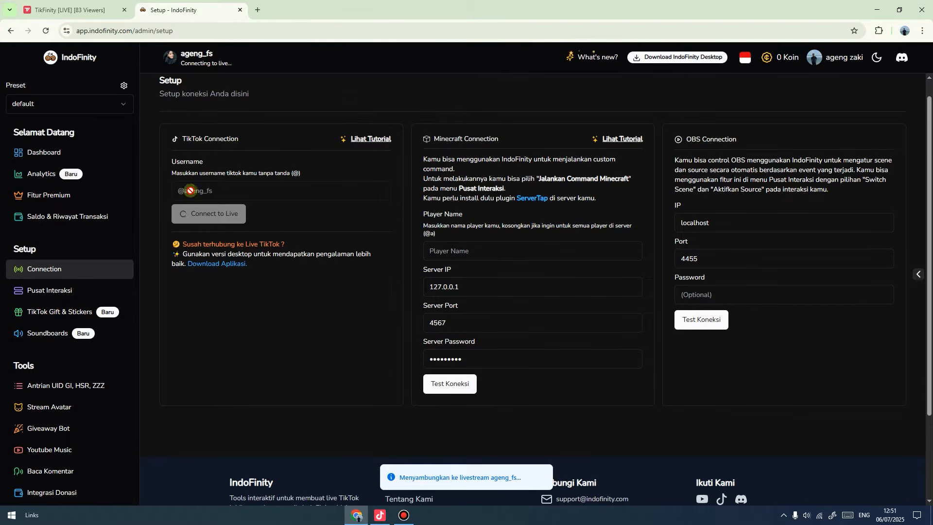
Copy the TikTok username from TikFinity's setup into IndoFinity and reconnect.
left_click(78, 10)
left_click(46, 108)
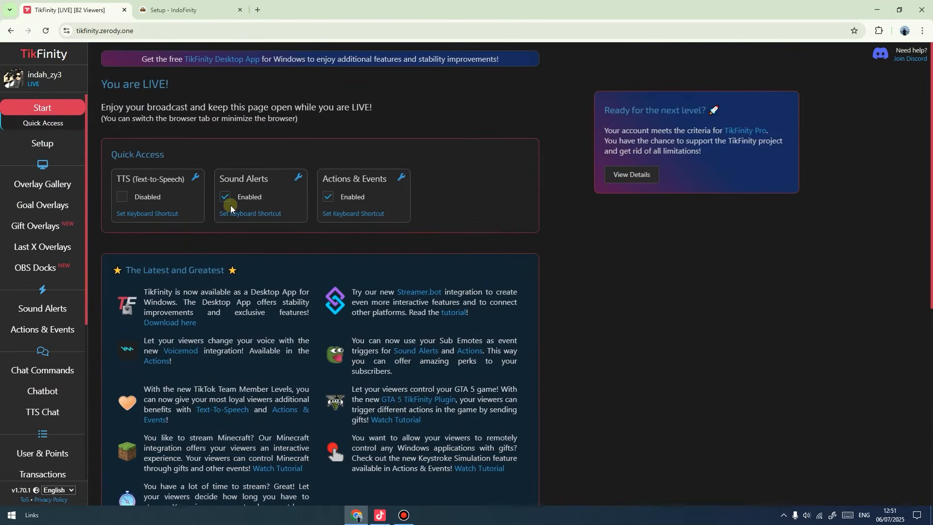
left_click(73, 145)
left_click_drag(295, 164, 246, 163)
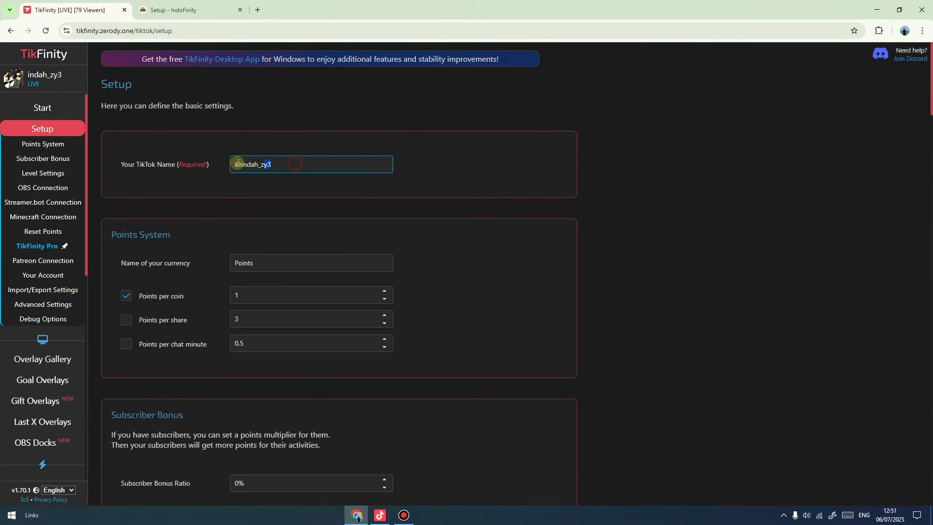
key("ctrl+Tab")
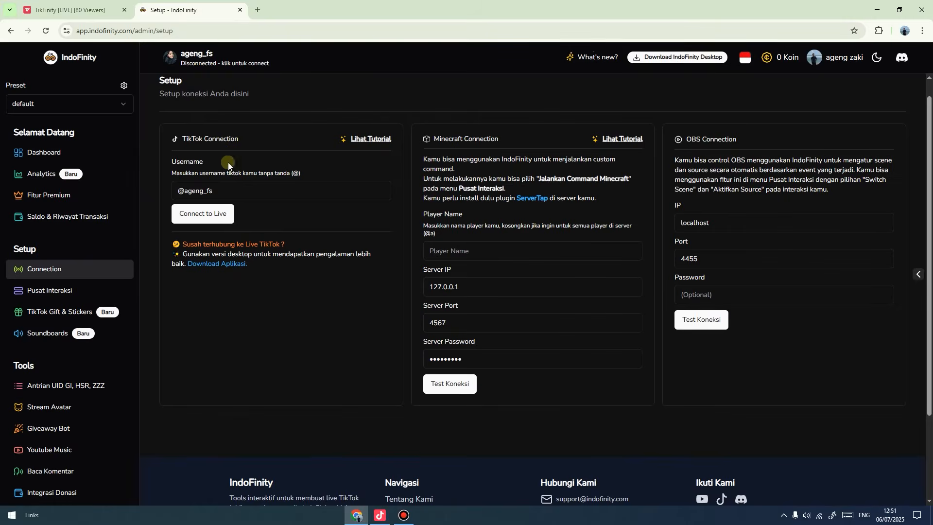
left_click_drag(231, 192, 153, 187)
left_click(199, 219)
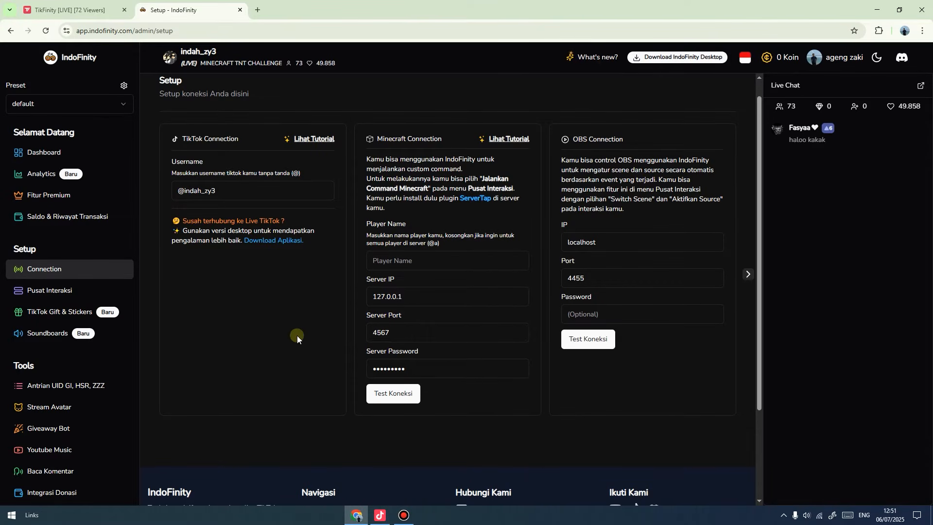
Copy the Tema Kalem chat overlay link from IndoFinity's chat overlay page.
scroll(101, 391, "down", 5)
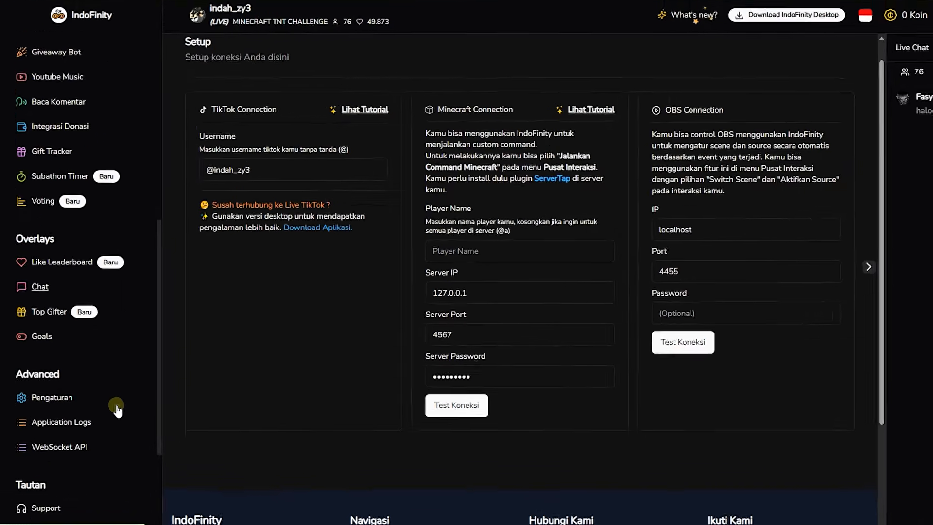
left_click(34, 290)
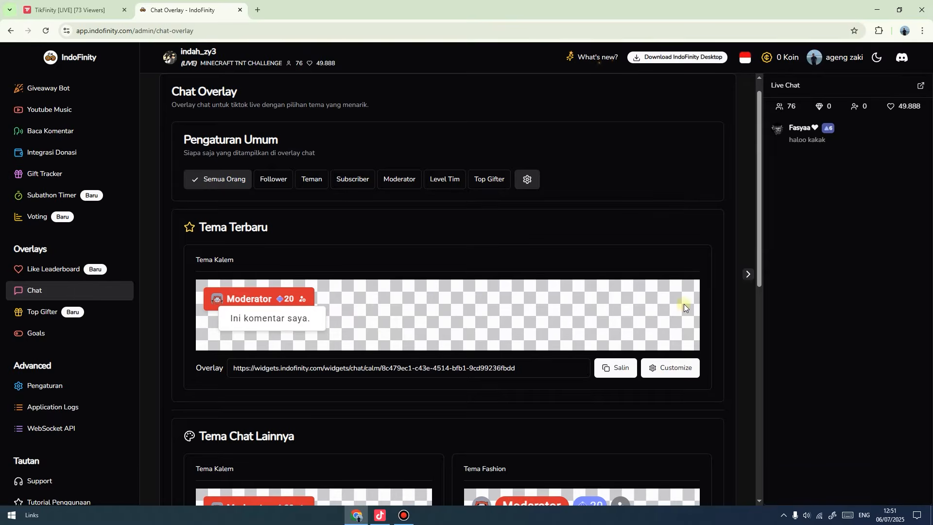
scroll(684, 307, "down", 2)
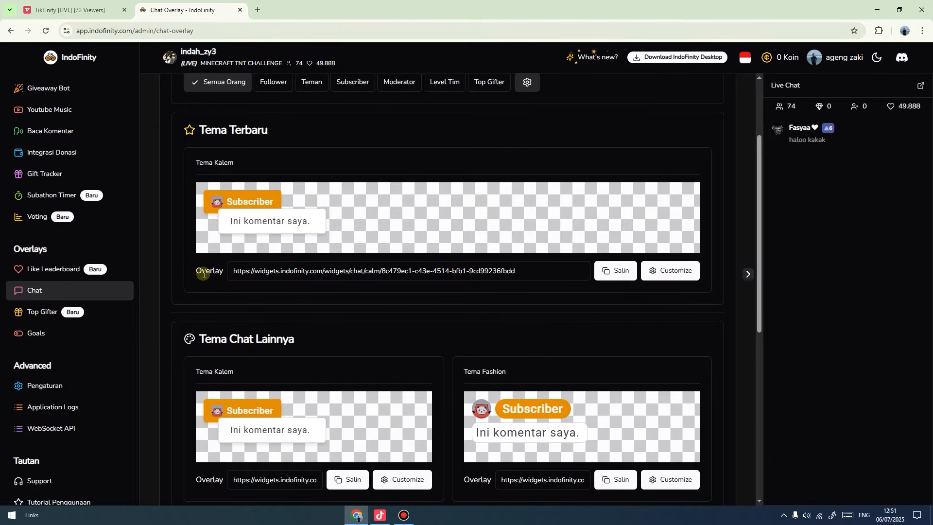
left_click(616, 277)
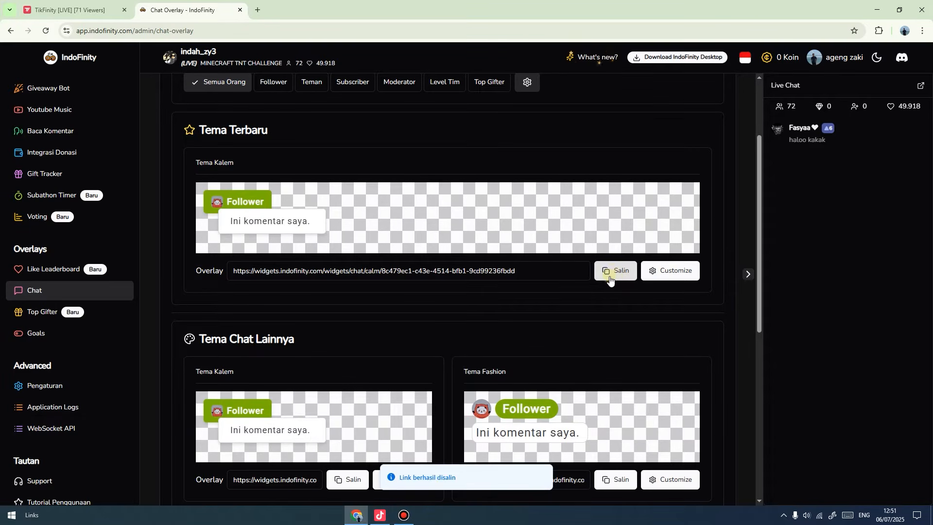
left_click(380, 516)
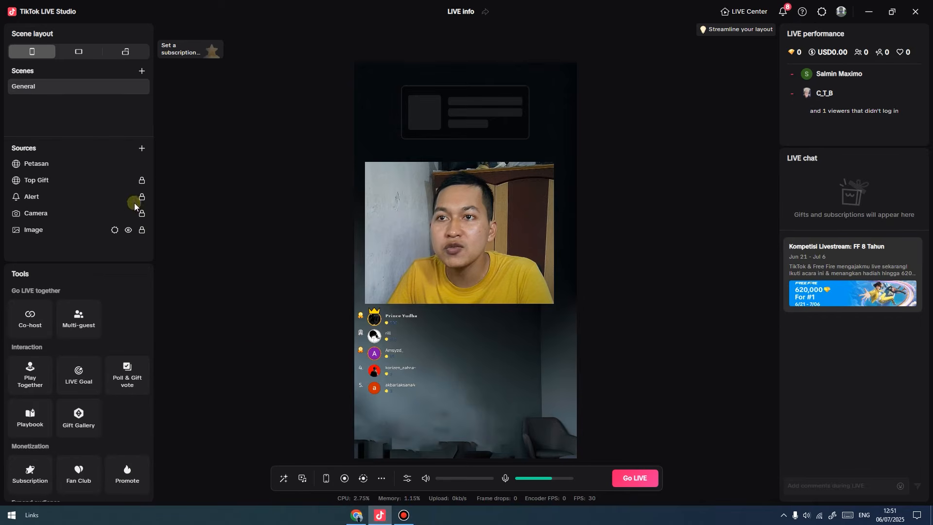
Add a Link source using the pasted IndoFinity chat overlay link.
left_click(140, 148)
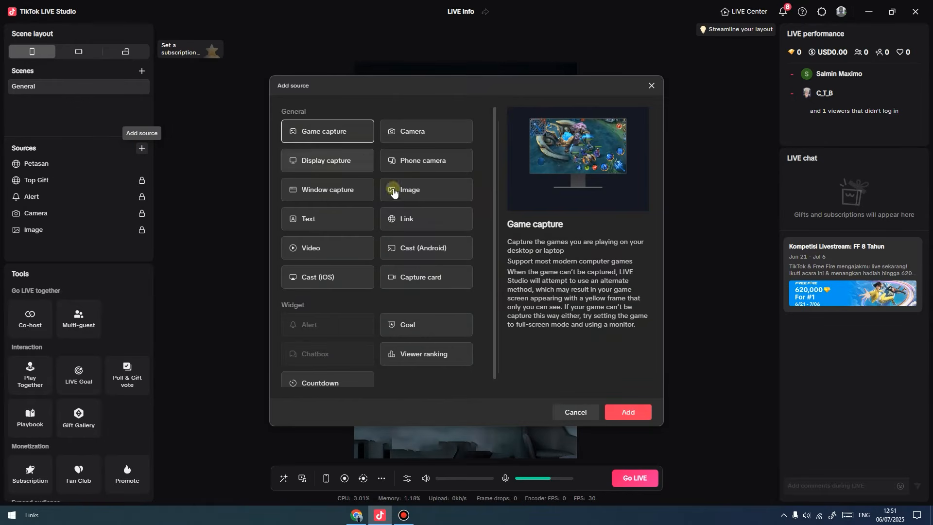
left_click(411, 219)
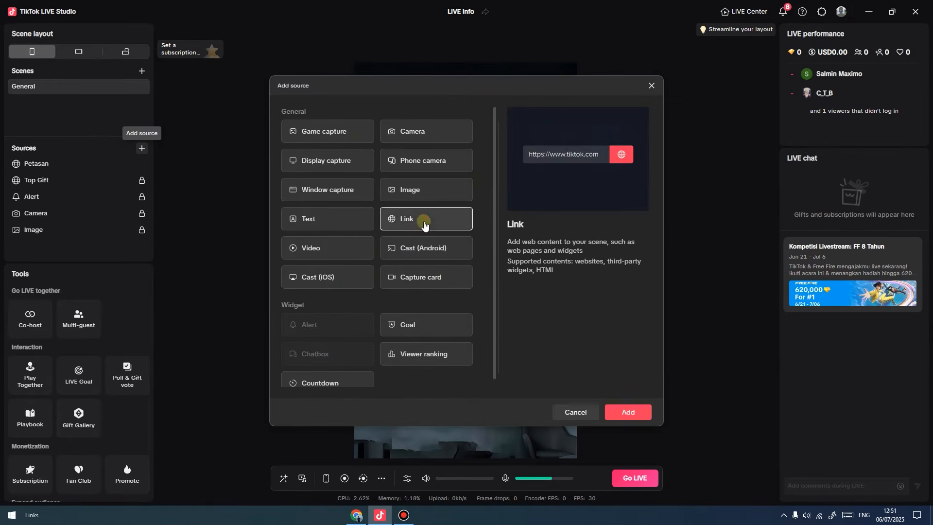
left_click(629, 412)
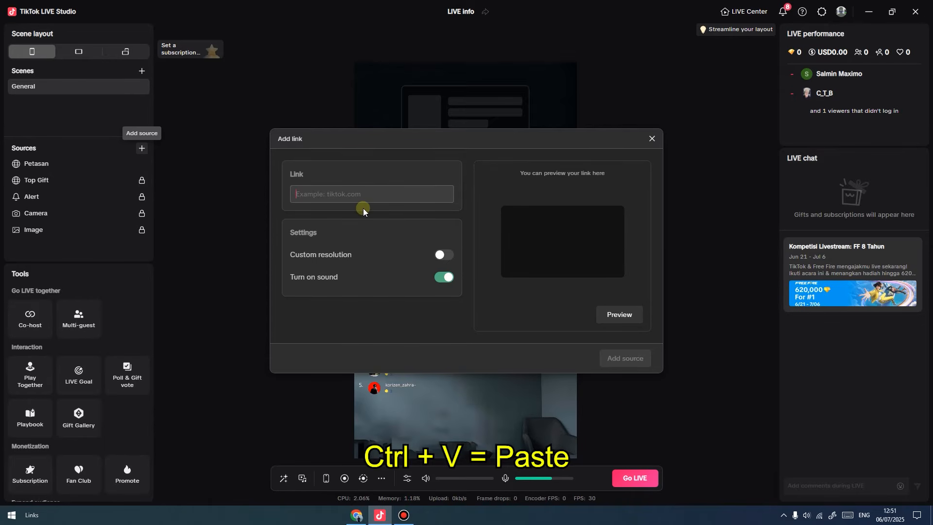
key("ctrl+v")
left_click(626, 359)
Stretch the chat overlay to full width and move it to the top of the scene.
left_click(67, 167)
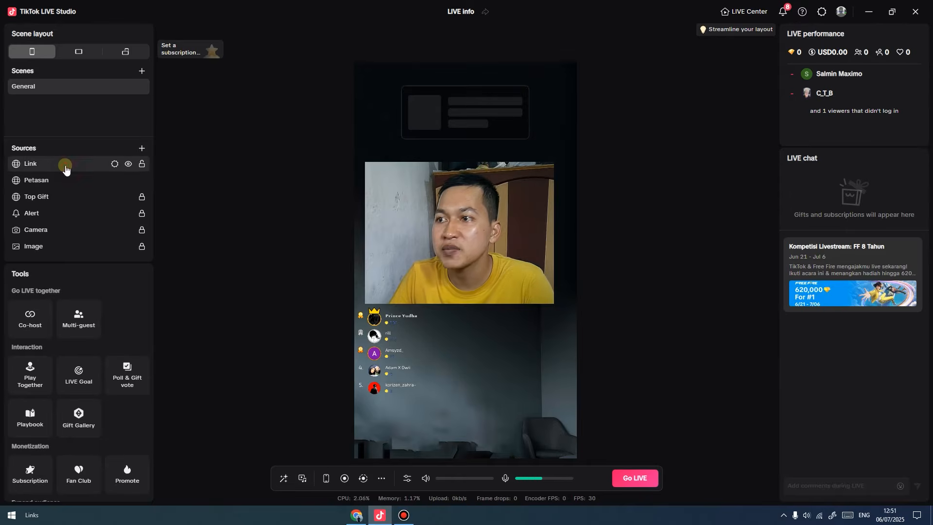
left_click(398, 52)
left_click_drag(505, 212, 492, 168)
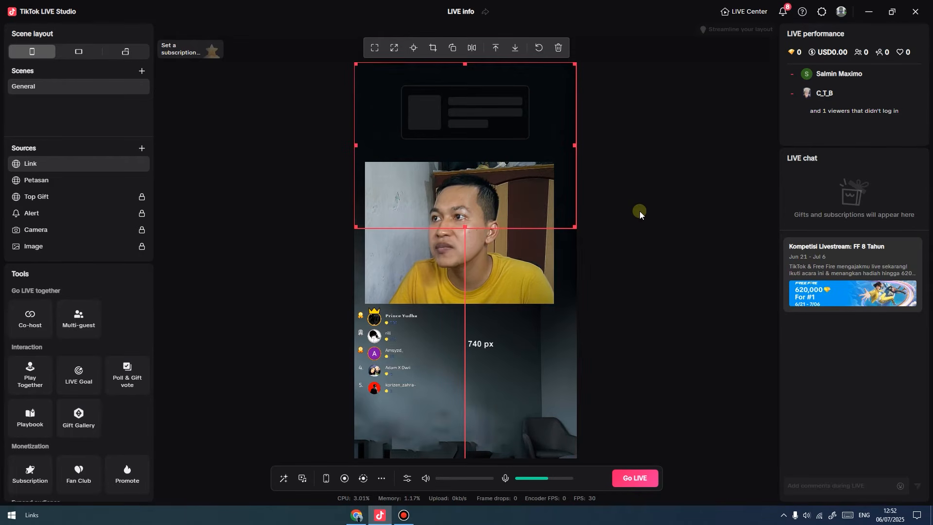
Rename the chat link source to 'Chat' and return to IndoFinity in the browser.
right_click(33, 164)
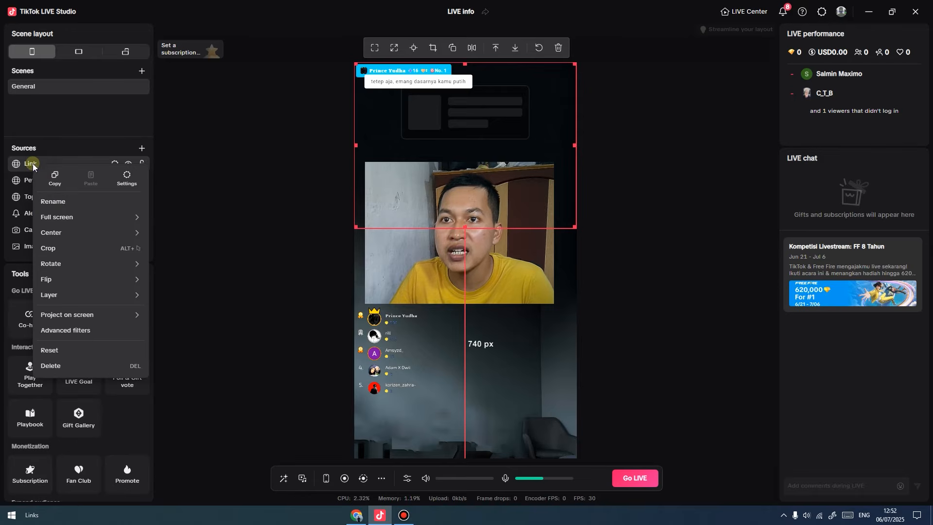
left_click(62, 202)
type("Chat")
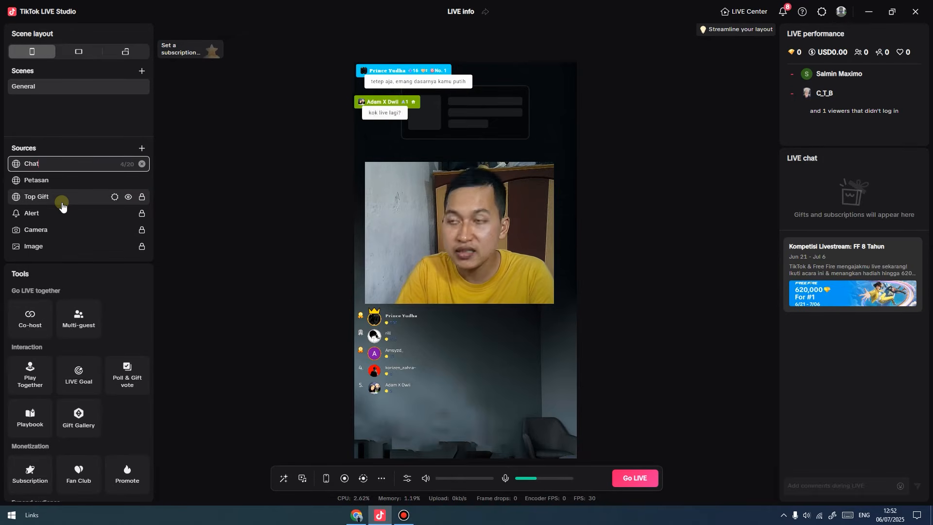
left_click(209, 202)
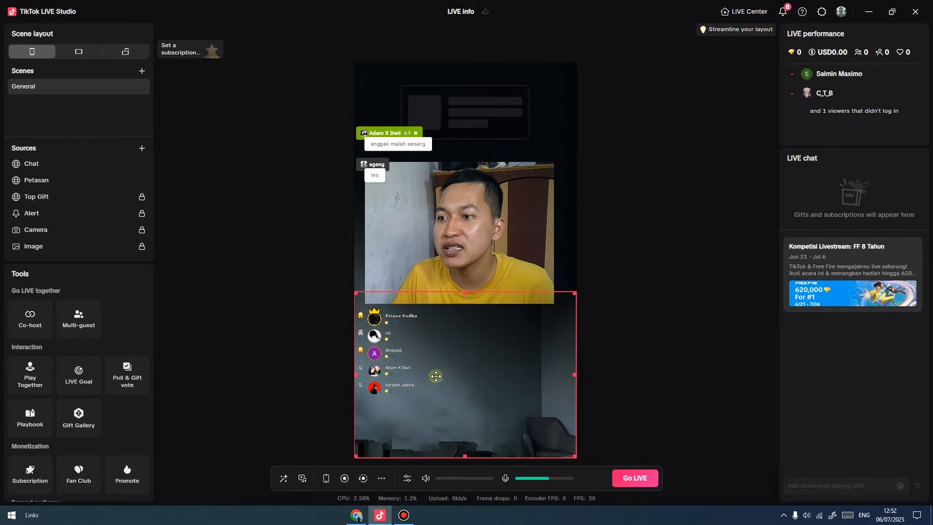
left_click(458, 178)
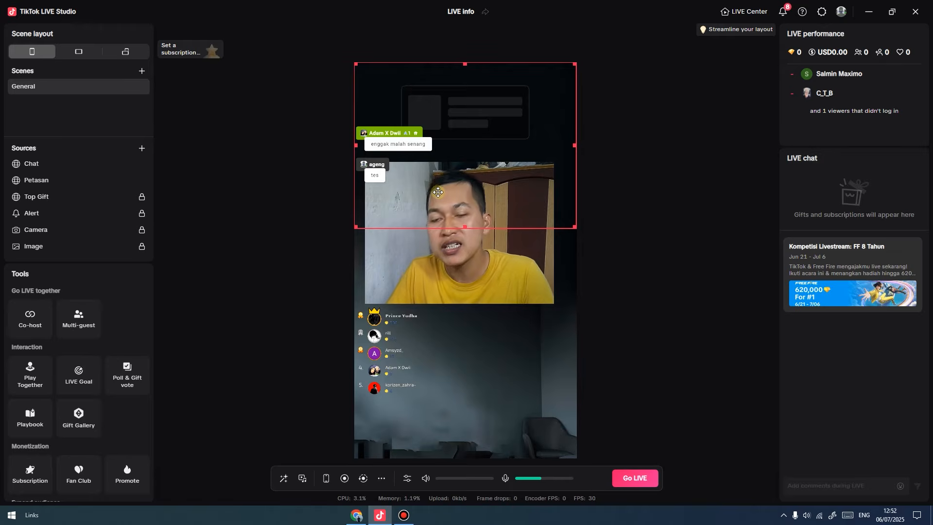
left_click(356, 516)
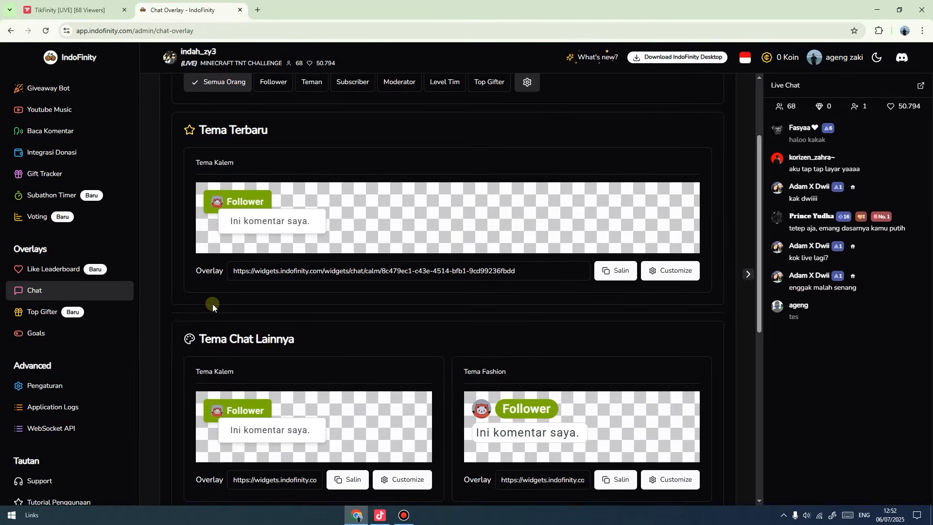
Open IndoFinity's Goals overlay page and copy a goal overlay link.
left_click(40, 335)
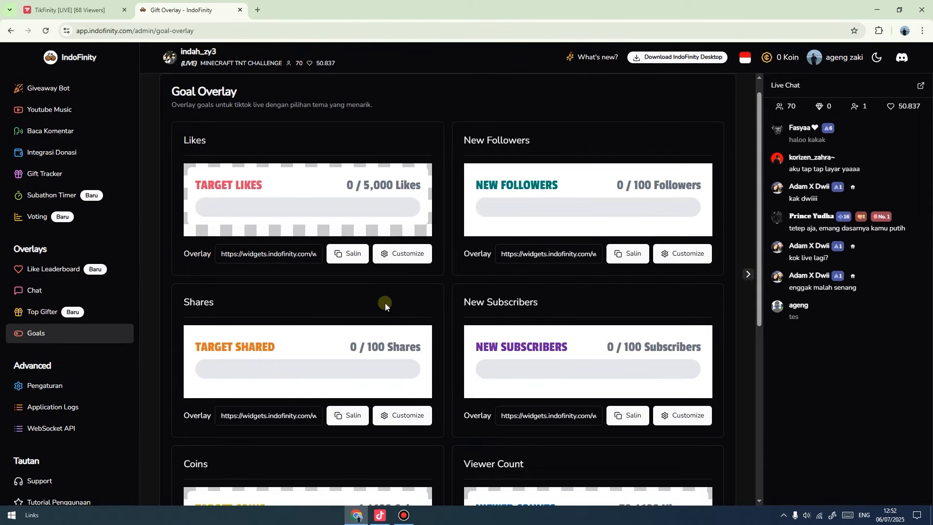
scroll(274, 307, "down", 1)
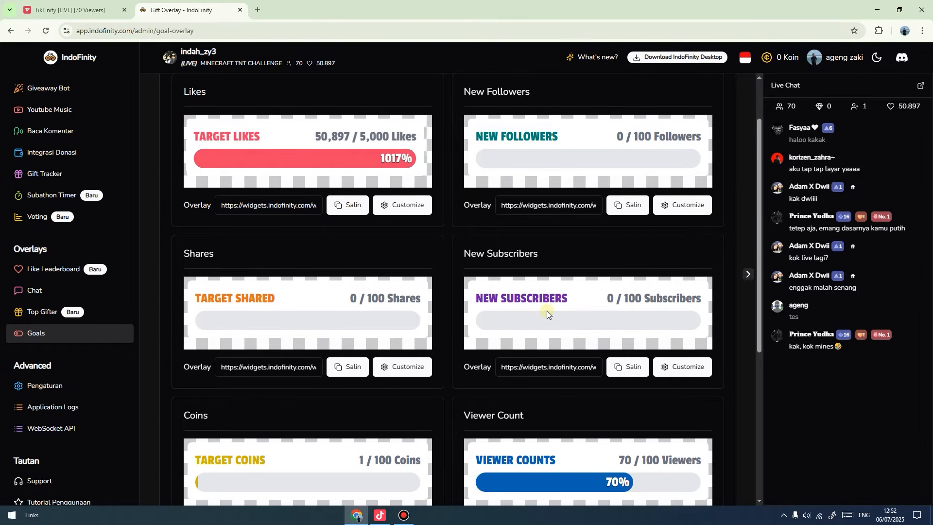
scroll(547, 313, "down", 3)
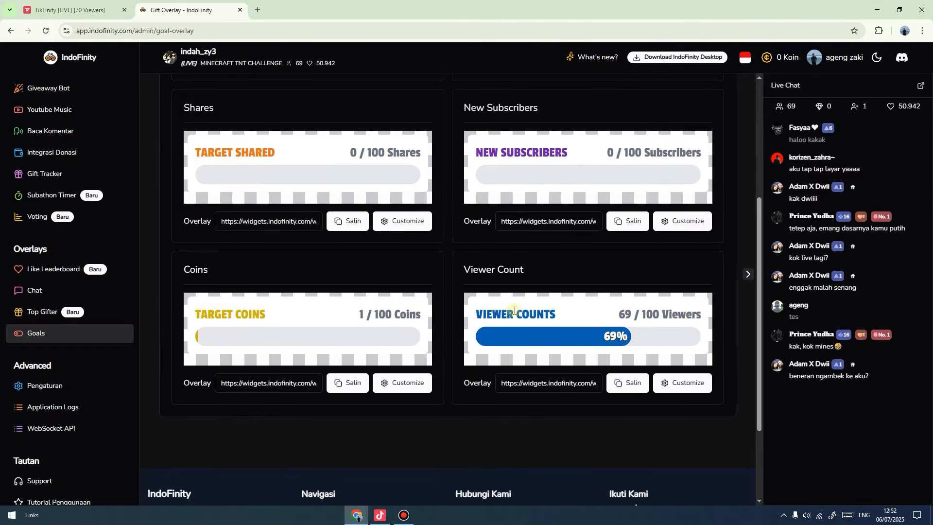
scroll(488, 311, "up", 2)
left_click(348, 319)
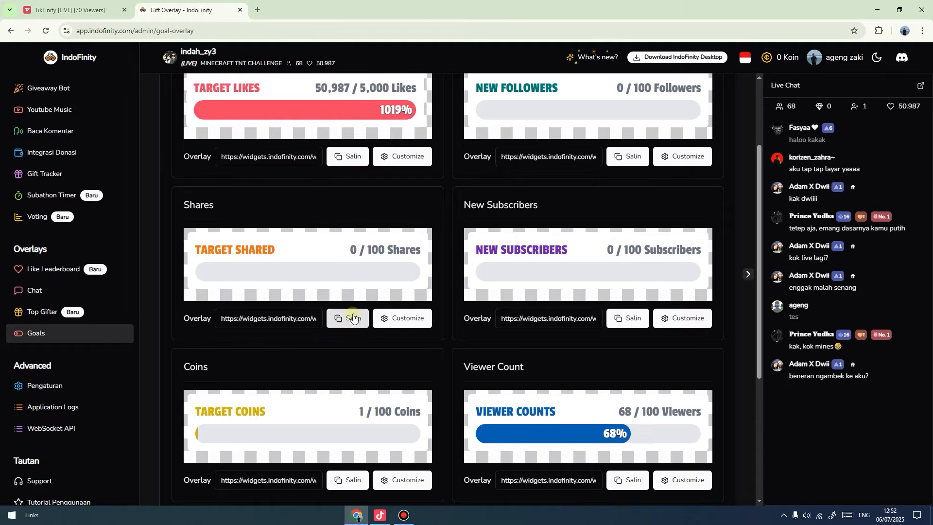
left_click(351, 163)
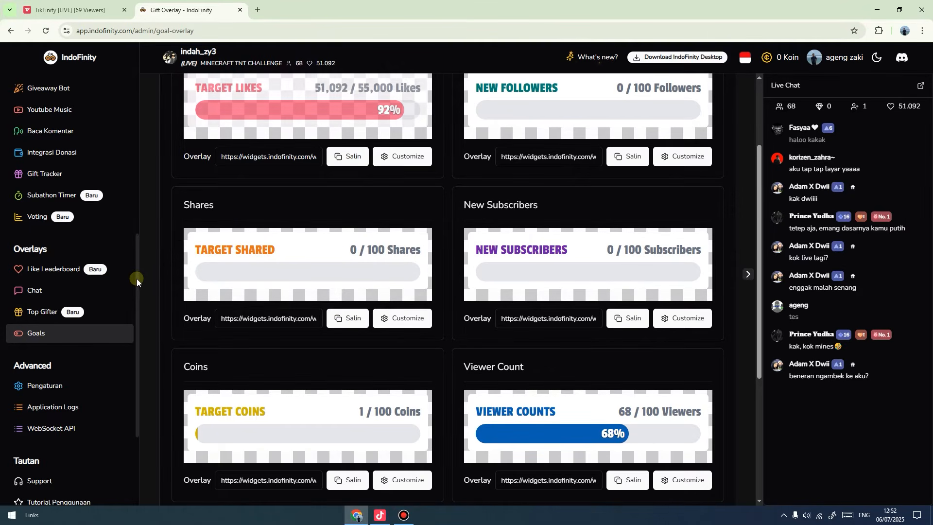
Raise the Chat overlay slightly in the studio scene, then return to IndoFinity's Goals page.
left_click(381, 515)
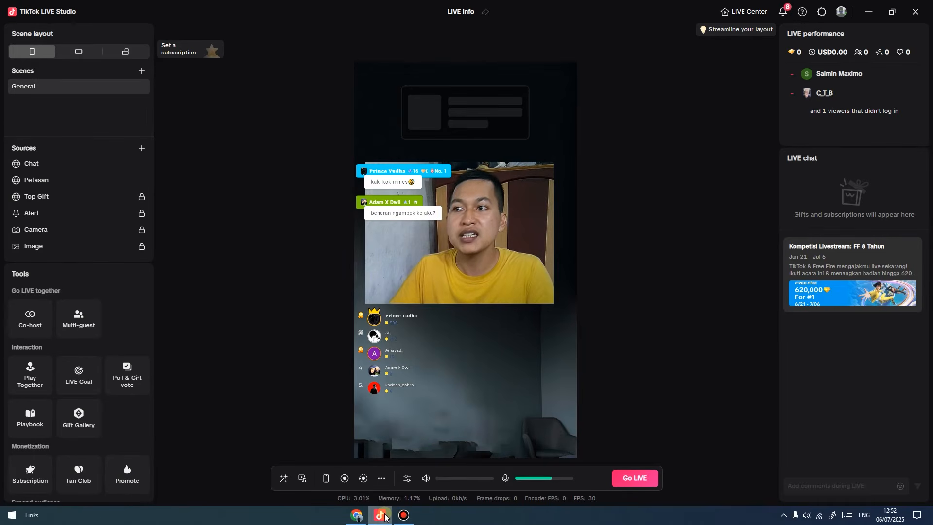
left_click(59, 163)
left_click_drag(458, 197, 459, 155)
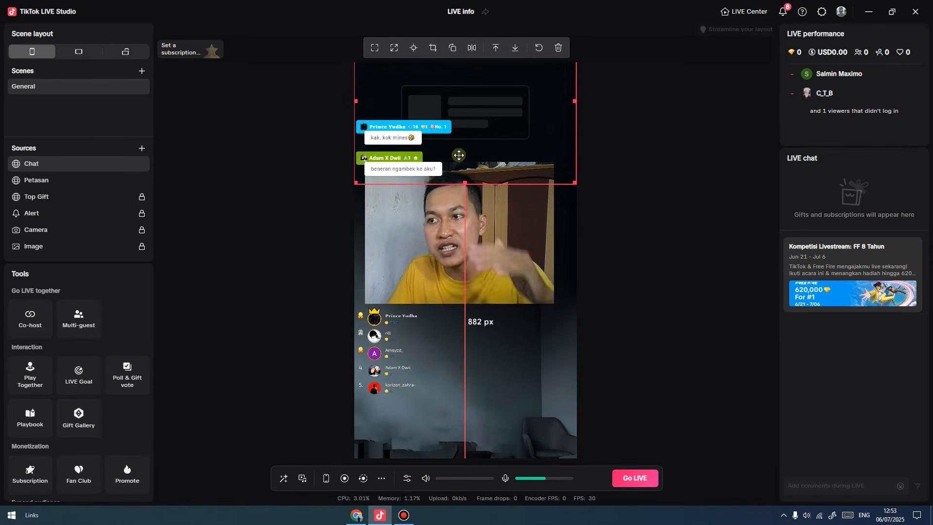
left_click(644, 244)
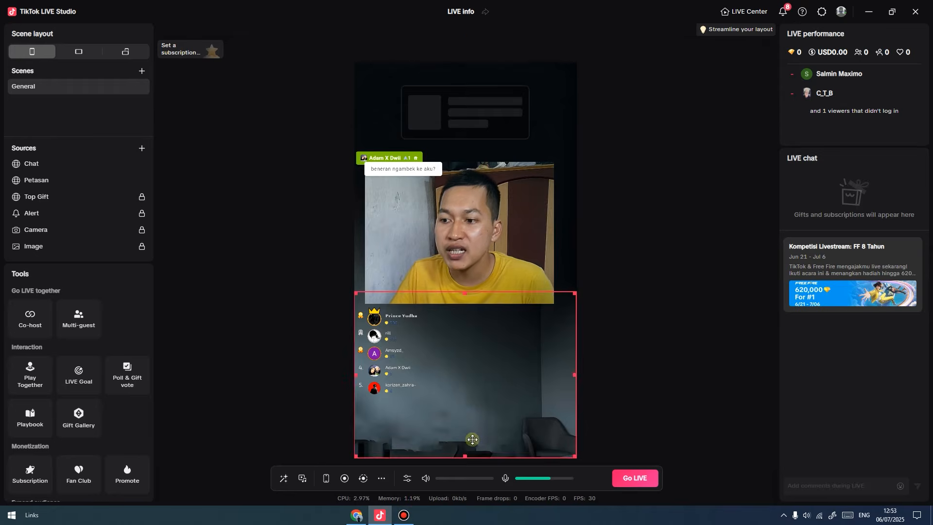
left_click(356, 515)
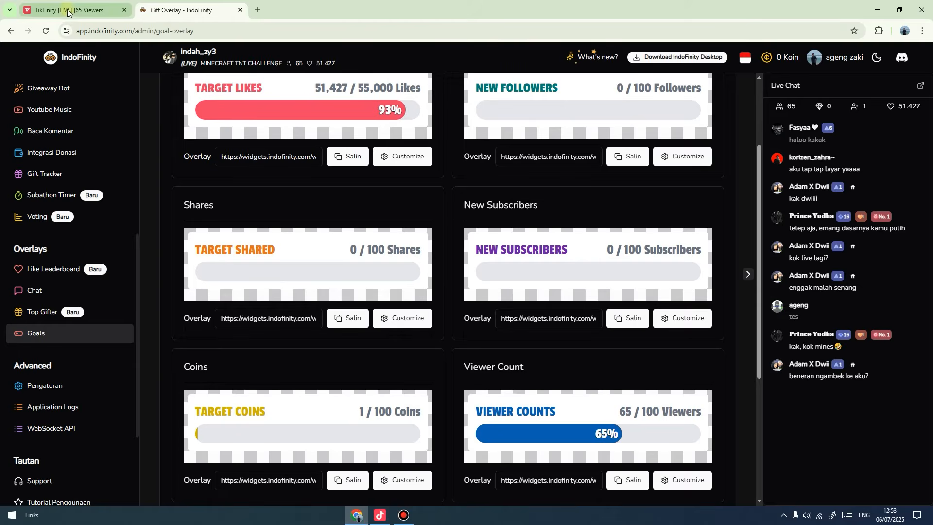
left_click(66, 9)
left_click(181, 11)
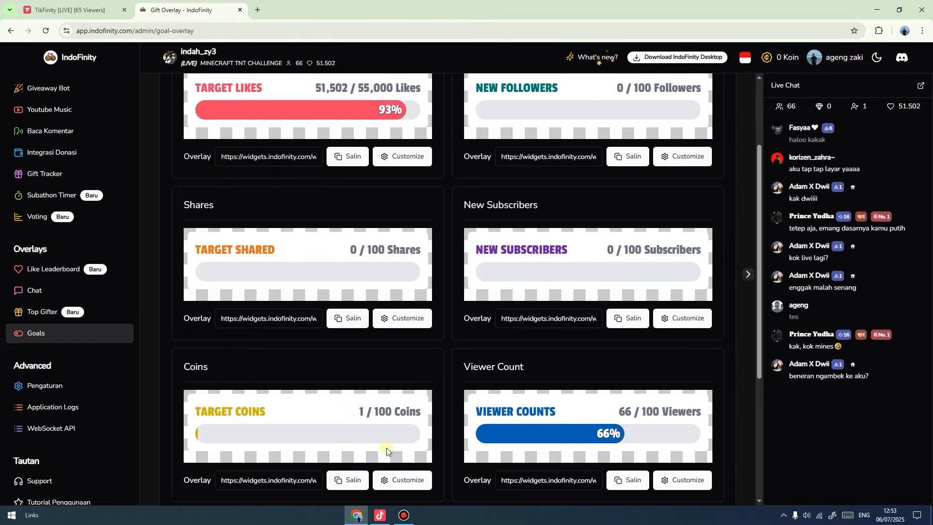
scroll(267, 288, "up", 2)
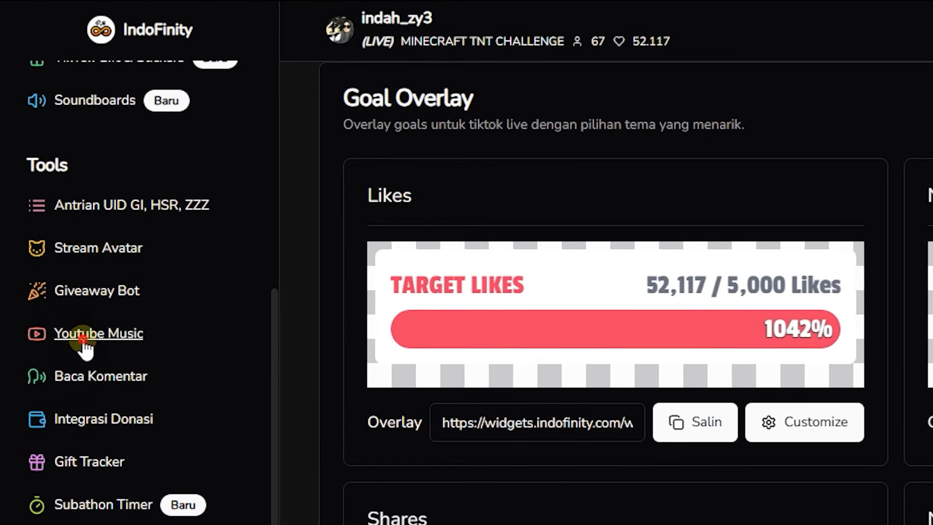
Copy the YouTube Music song-request overlay link from IndoFinity and switch to the studio.
left_click(89, 346)
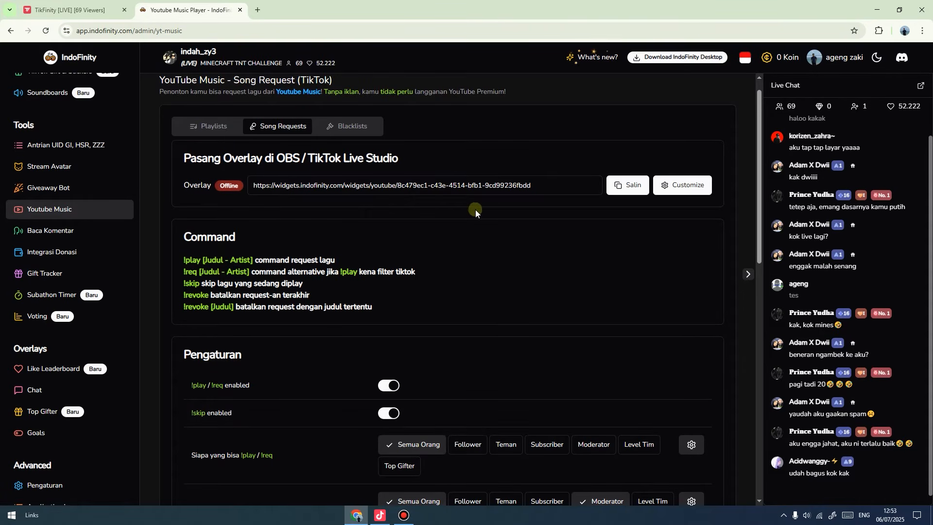
left_click(628, 192)
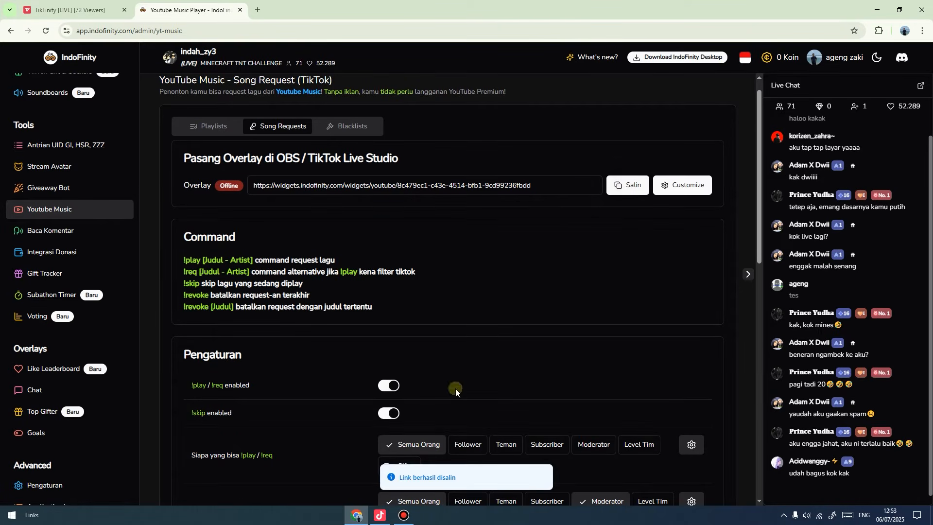
left_click(381, 515)
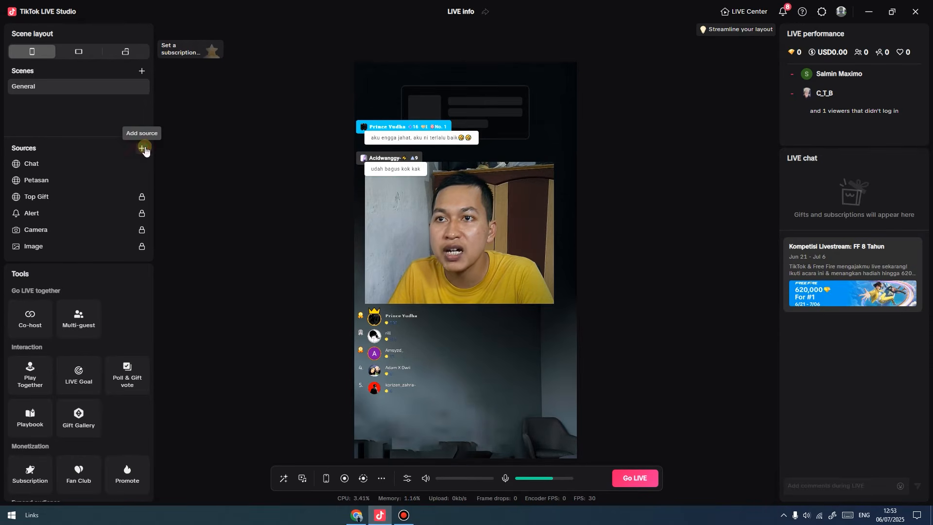
Add a Link source using the pasted song-request overlay link.
left_click(142, 149)
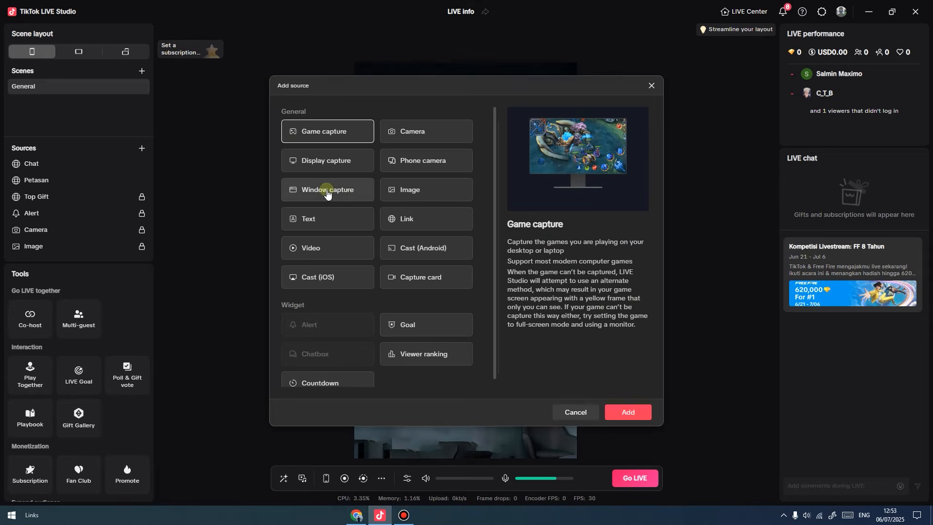
left_click(434, 222)
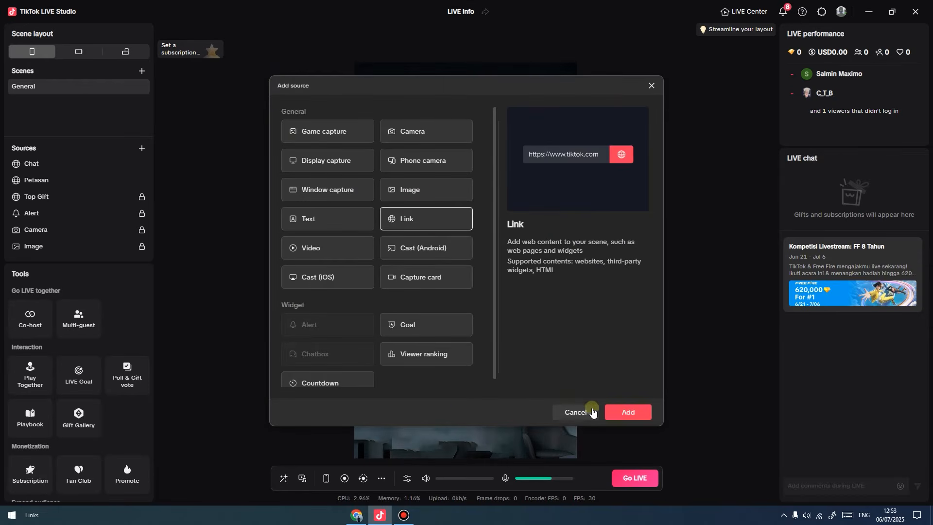
left_click(625, 413)
left_click(330, 194)
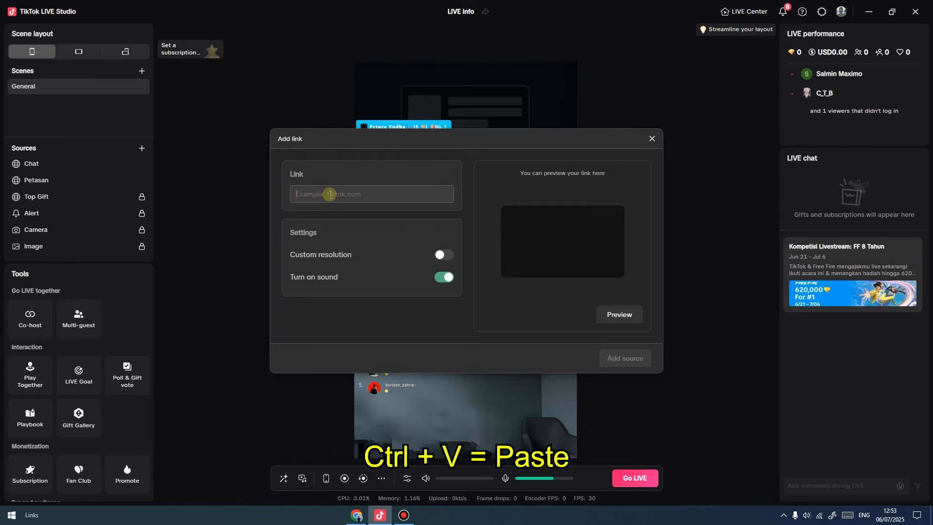
key("ctrl+v")
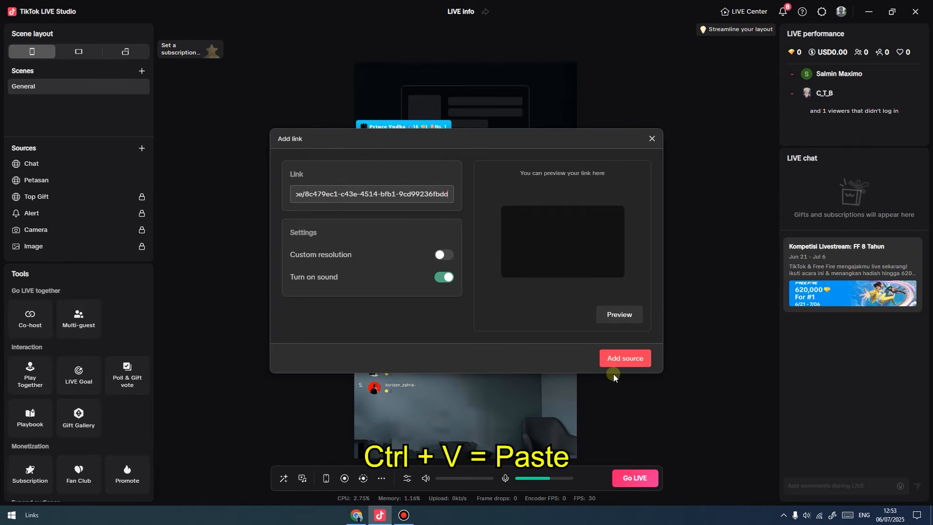
left_click(612, 364)
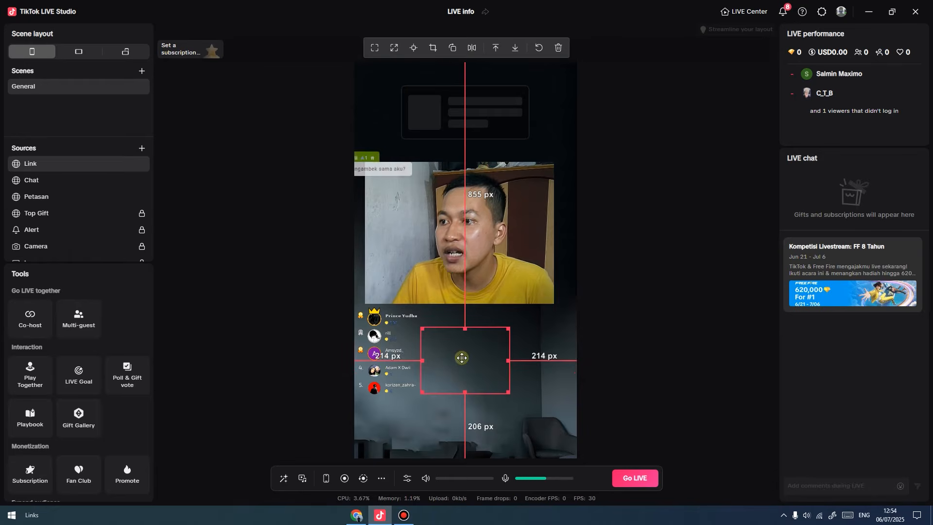
Resize the song-request overlay and place it beside the gifter list below the webcam.
left_click_drag(443, 271, 431, 246)
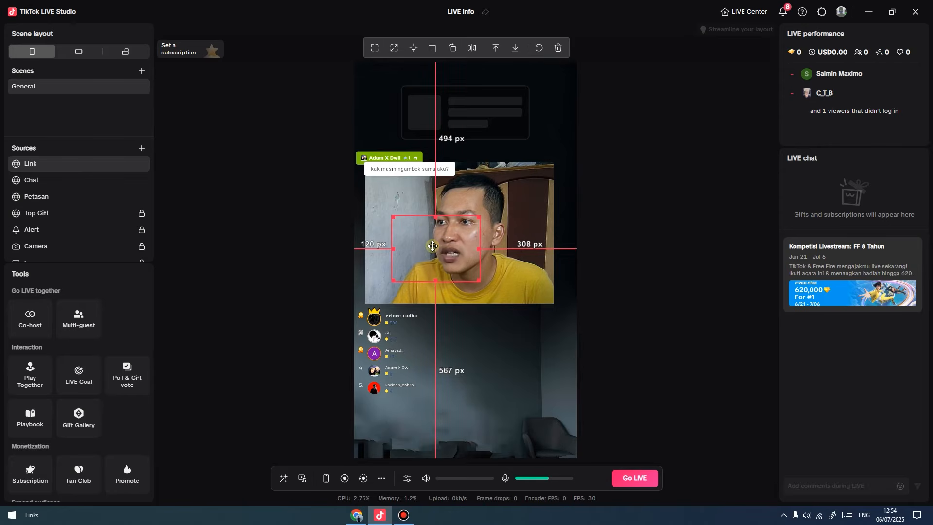
left_click(394, 50)
left_click_drag(495, 251, 514, 366)
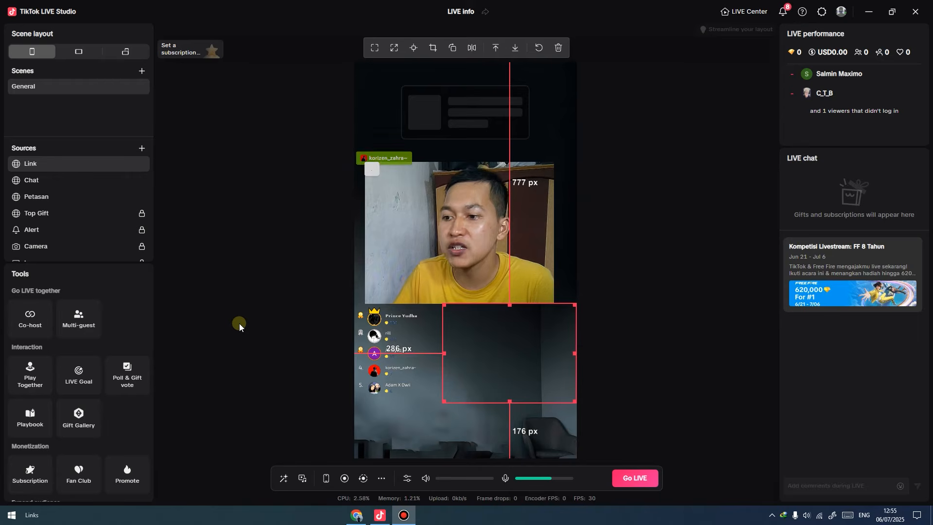
left_click(351, 511)
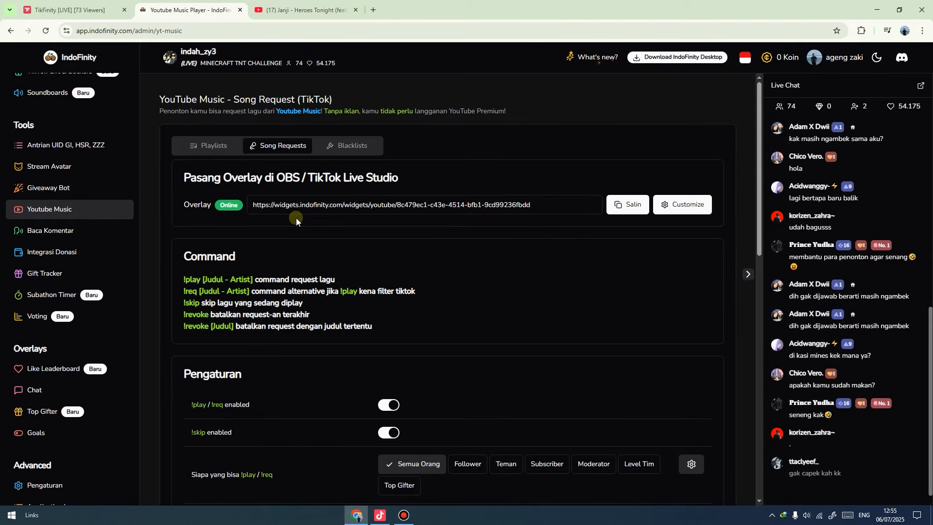
Open the add-music dialog for the playlists and copy the Janji - Heroes Tonight YouTube link.
left_click(210, 149)
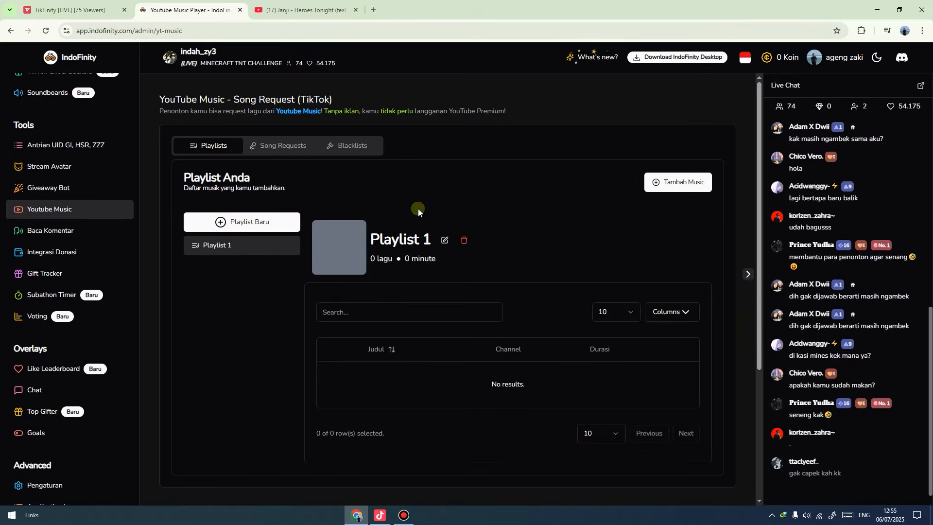
left_click(679, 183)
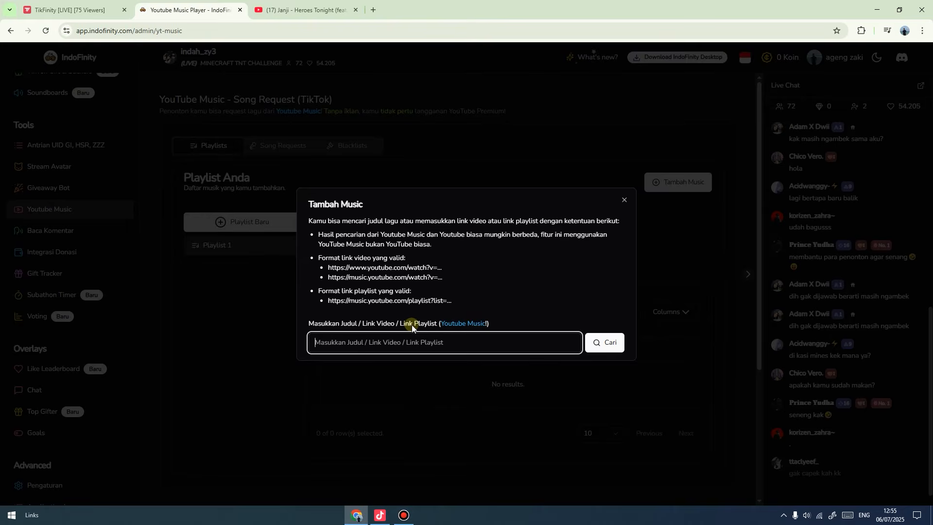
left_click(302, 10)
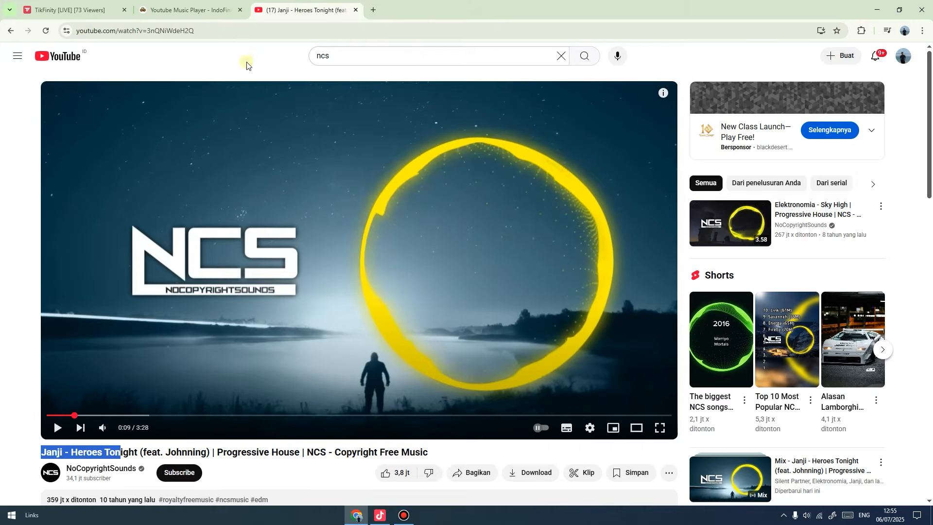
left_click(208, 29)
key("ctrl+c")
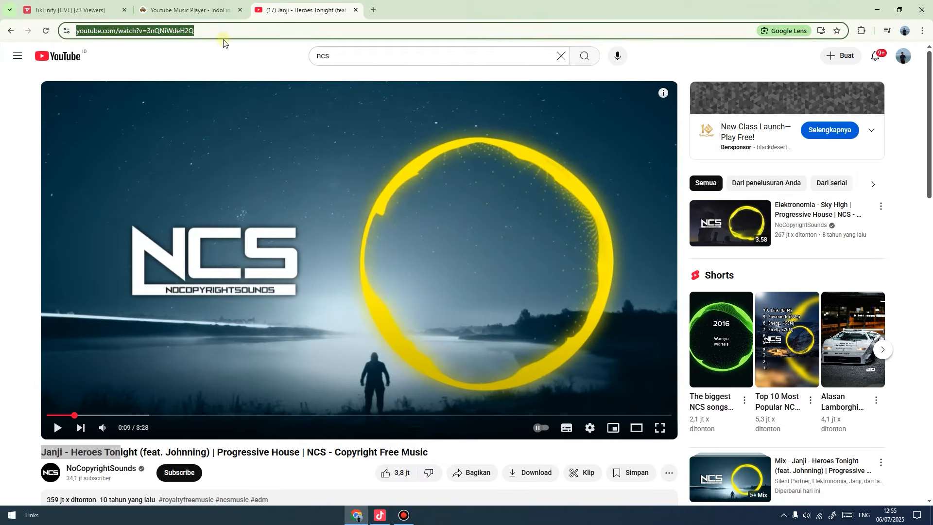
left_click(202, 9)
Paste the link, add Janji - Heroes Tonight to Playlist 1, and play it.
left_click(416, 343)
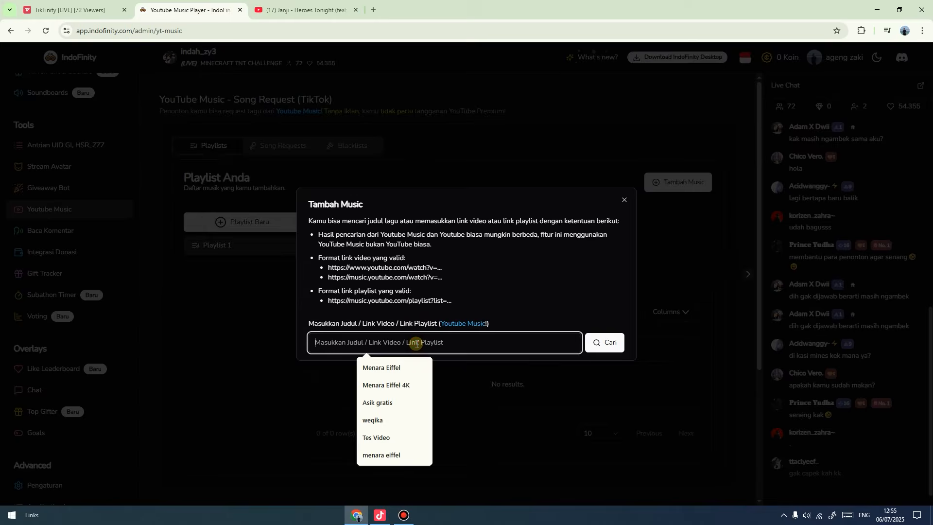
key("ctrl+v")
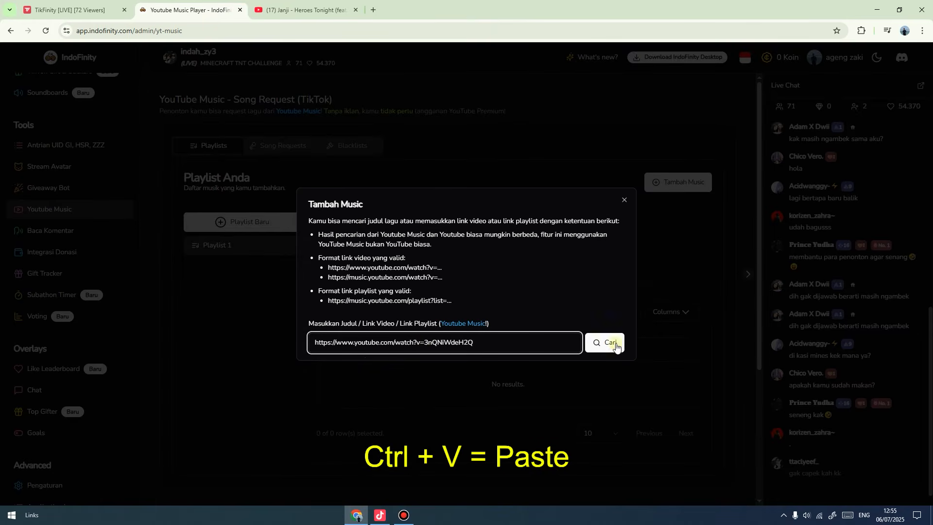
left_click(613, 343)
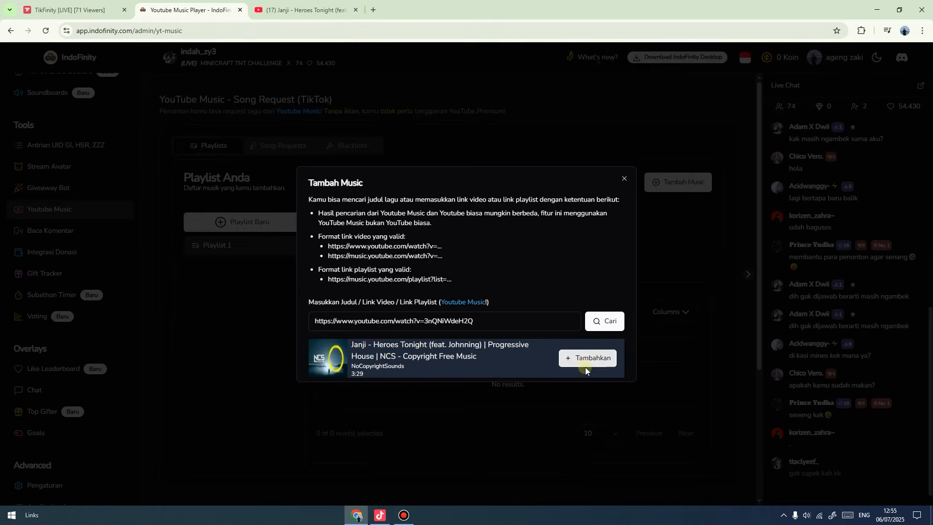
left_click(590, 361)
left_click(628, 197)
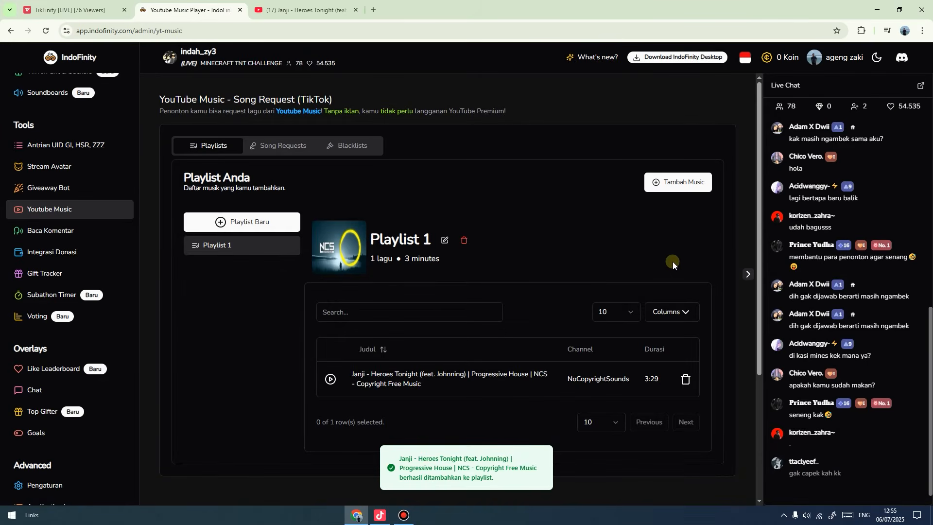
left_click(331, 380)
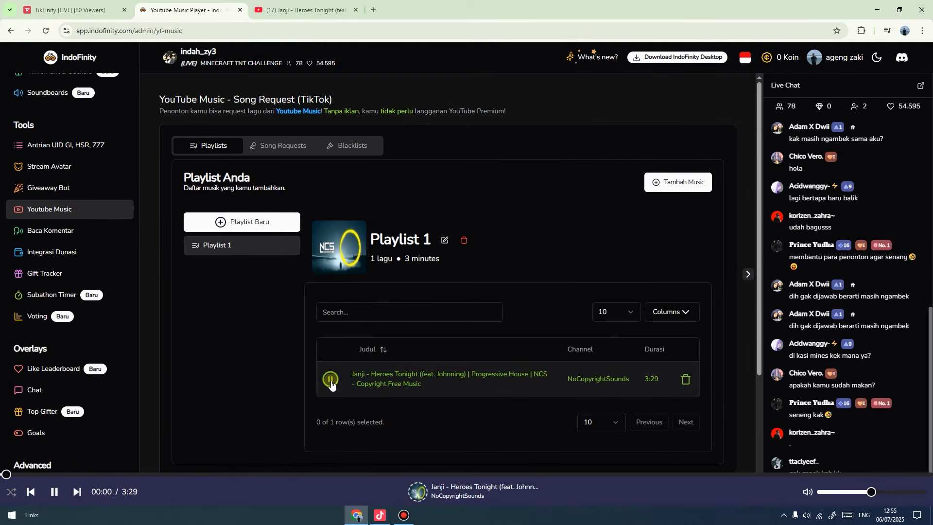
Stretch the now-playing music widget to full canvas width and move it up over the webcam.
left_click(380, 516)
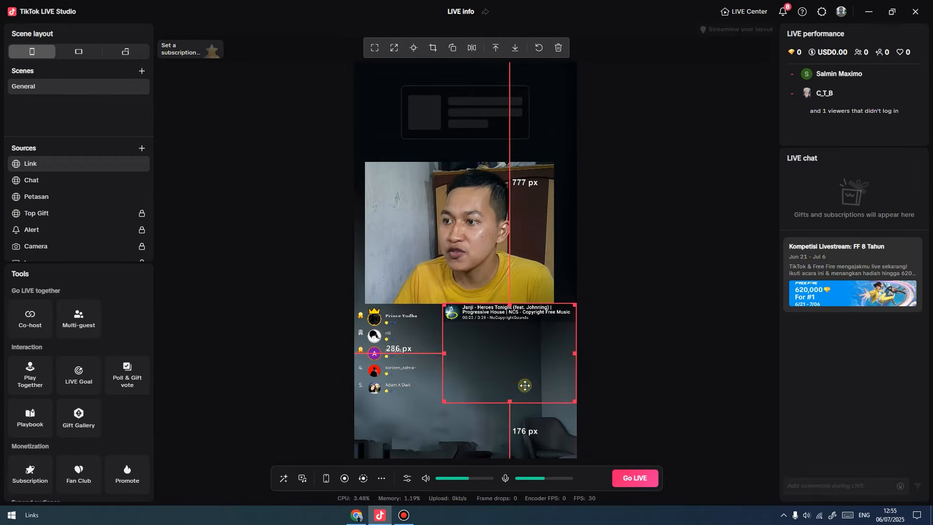
left_click(357, 515)
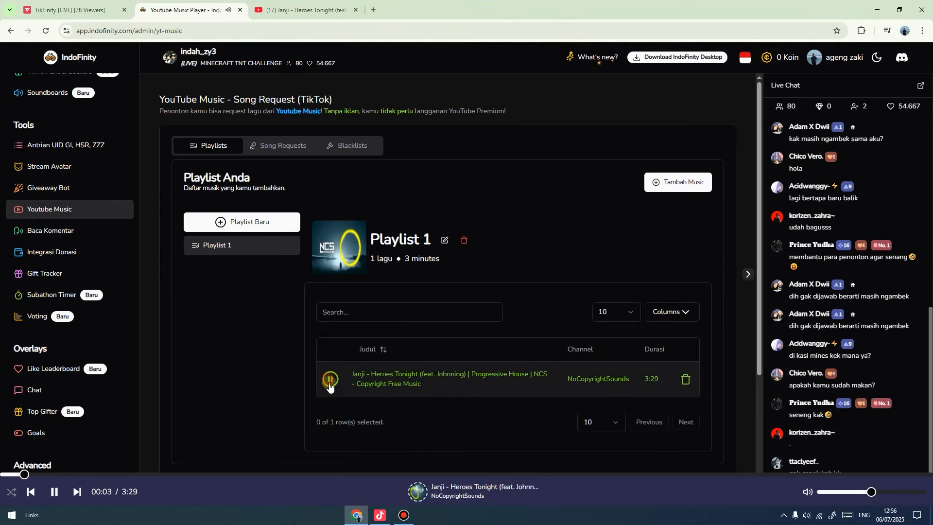
left_click(376, 517)
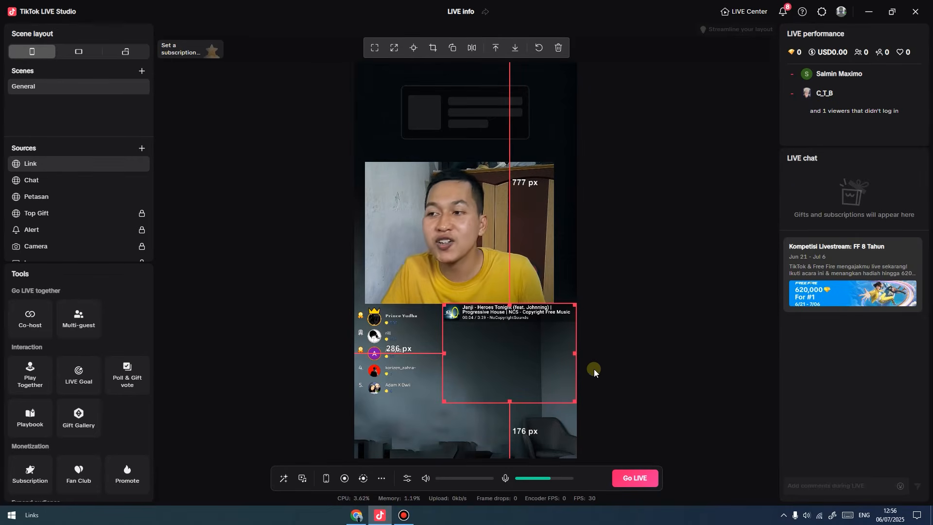
left_click_drag(443, 401, 390, 433)
left_click(394, 52)
left_click_drag(479, 243, 489, 208)
Rename the Link source to 'Musik', then return to the IndoFinity page.
right_click(35, 167)
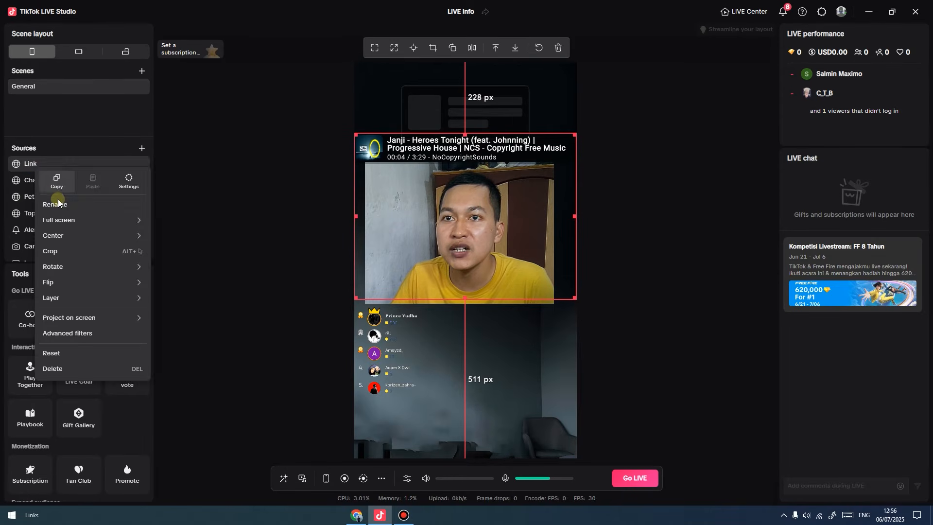
left_click(58, 187)
type("Musik")
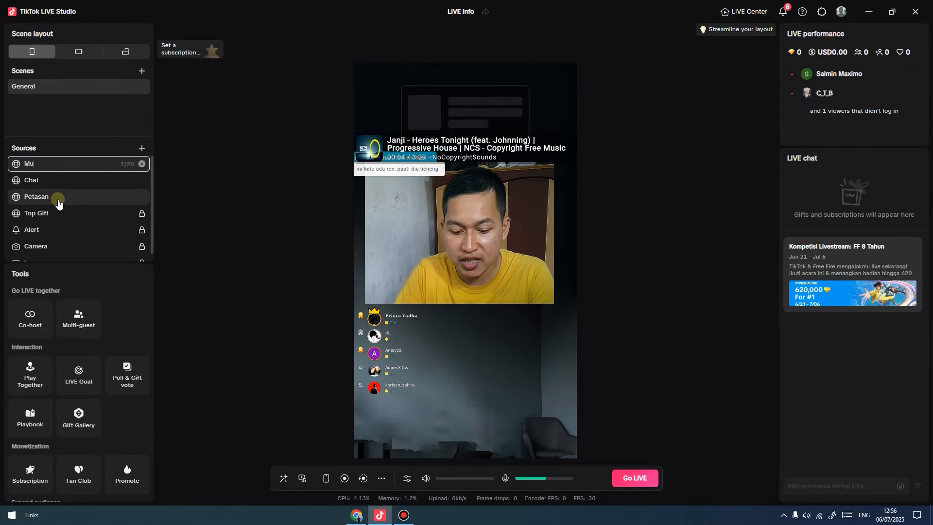
left_click(191, 223)
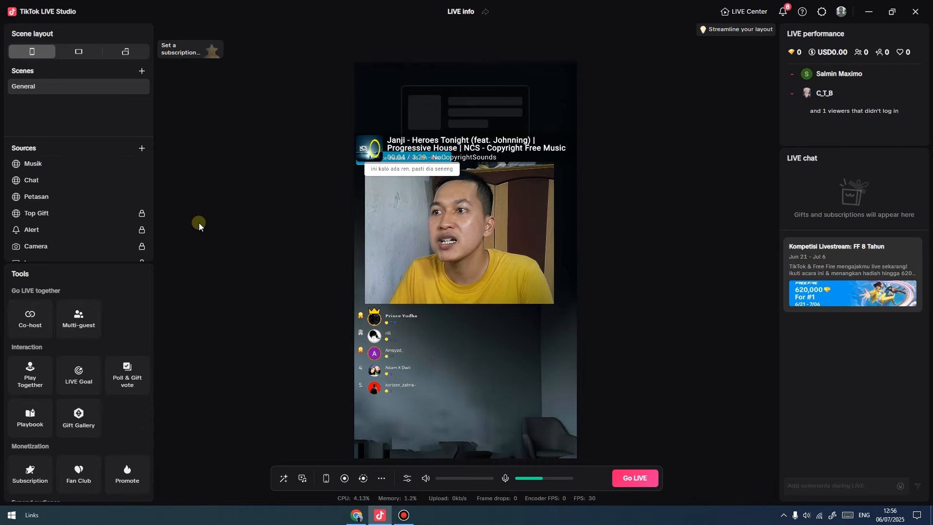
left_click(444, 143)
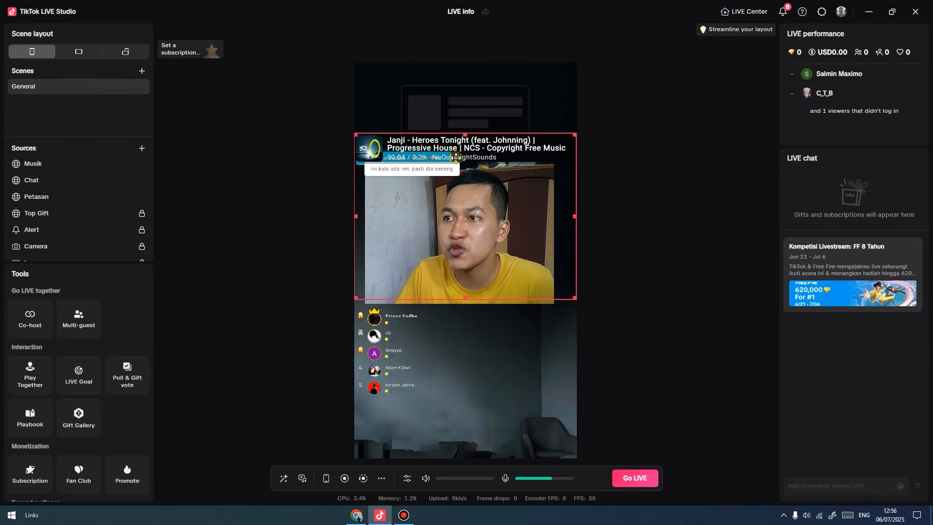
left_click(236, 182)
mouse_move(141, 185)
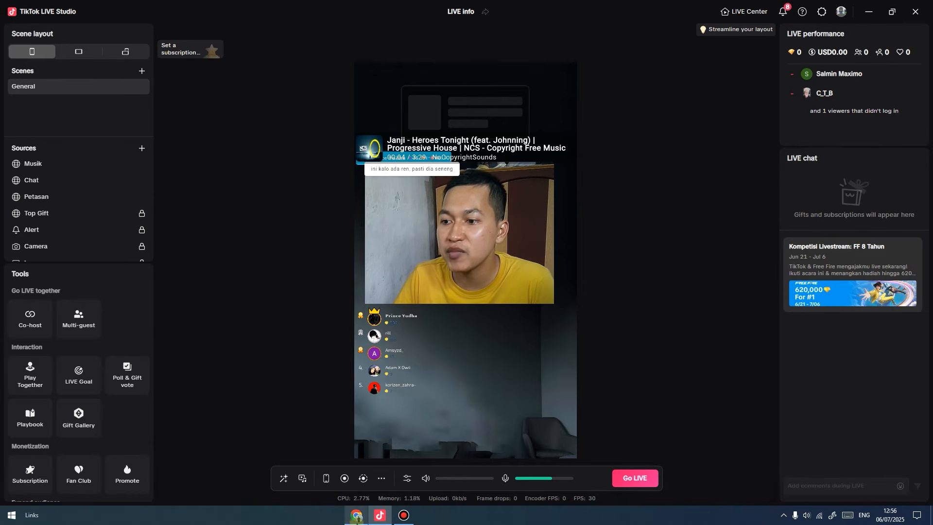
left_click(357, 515)
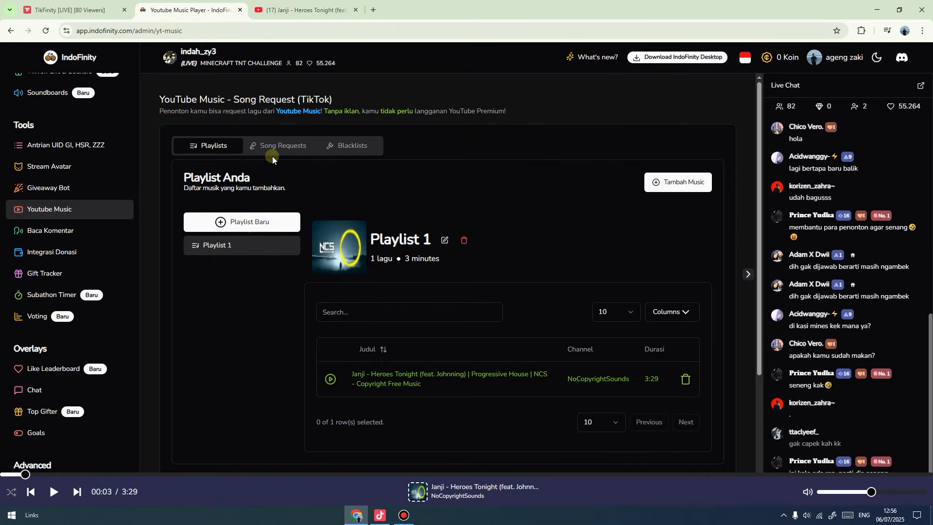
Show IndoFinity's Song Requests section listing the !play, !req, !skip and !revoke commands.
left_click(290, 147)
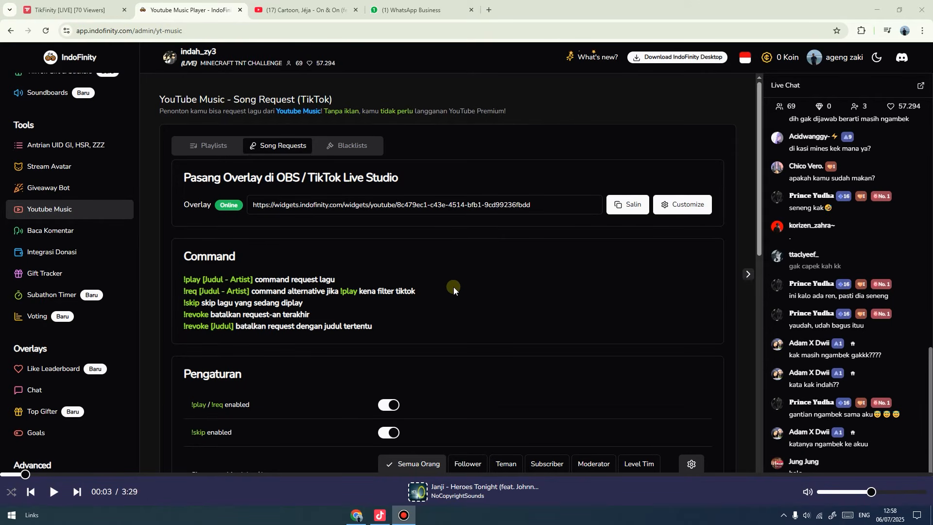
Launch Snipping Tool via 'snip' search and capture the song-request Command list.
key("super")
type("snip")
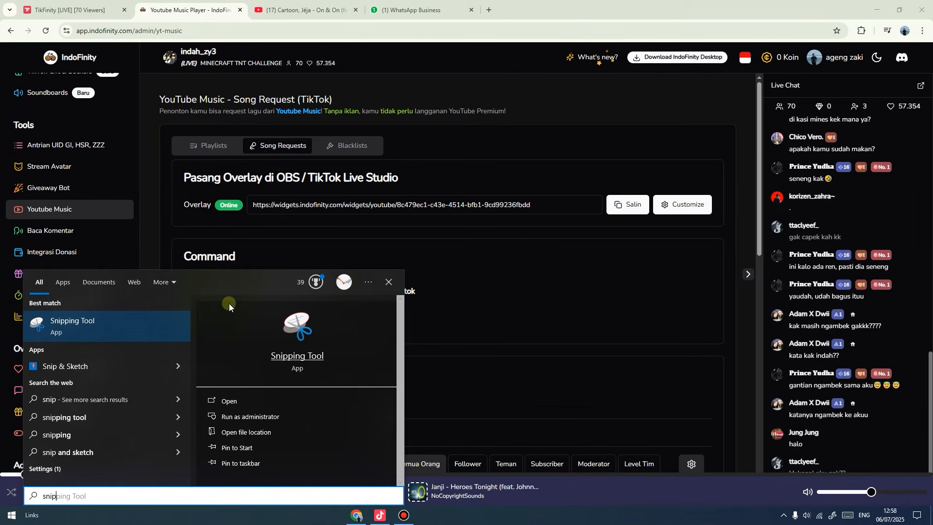
left_click(159, 316)
left_click(120, 122)
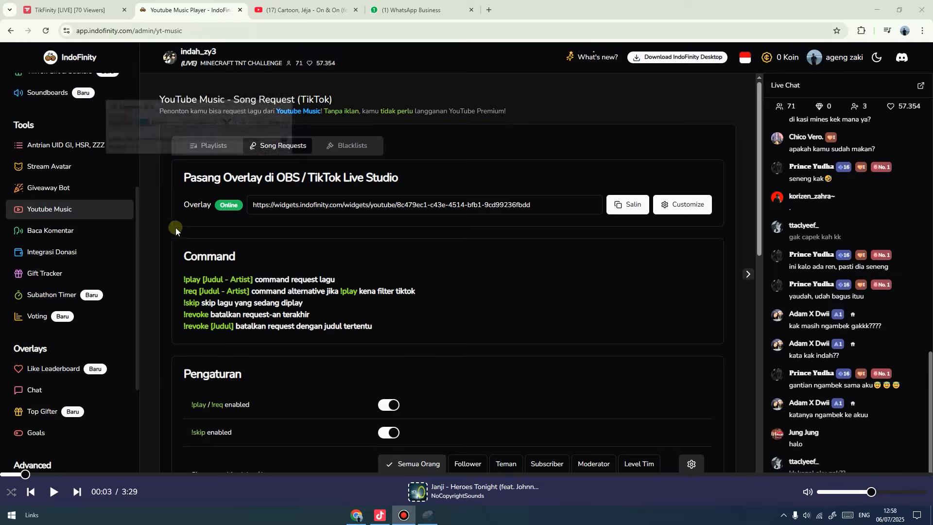
left_click_drag(256, 293, 429, 337)
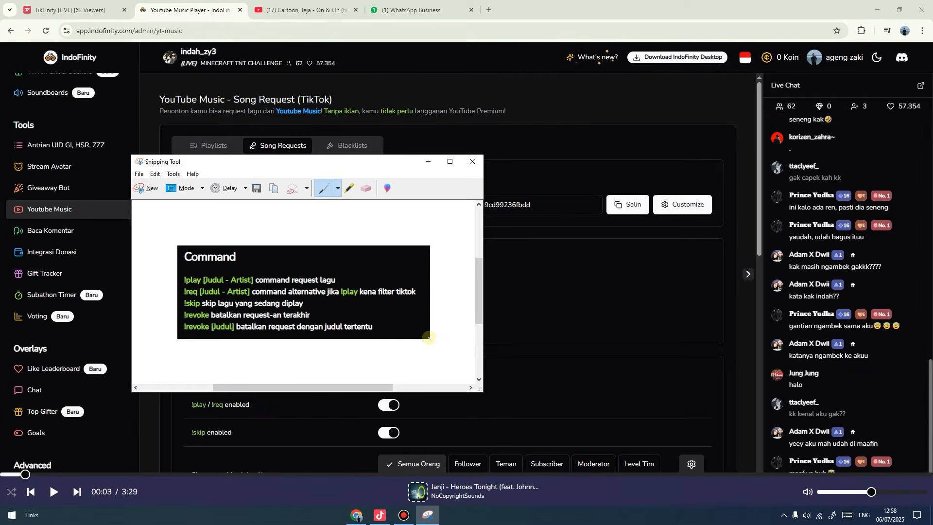
Save the capture as '1' on drive D: and close Snipping Tool, returning to LIVE Studio.
left_click(256, 189)
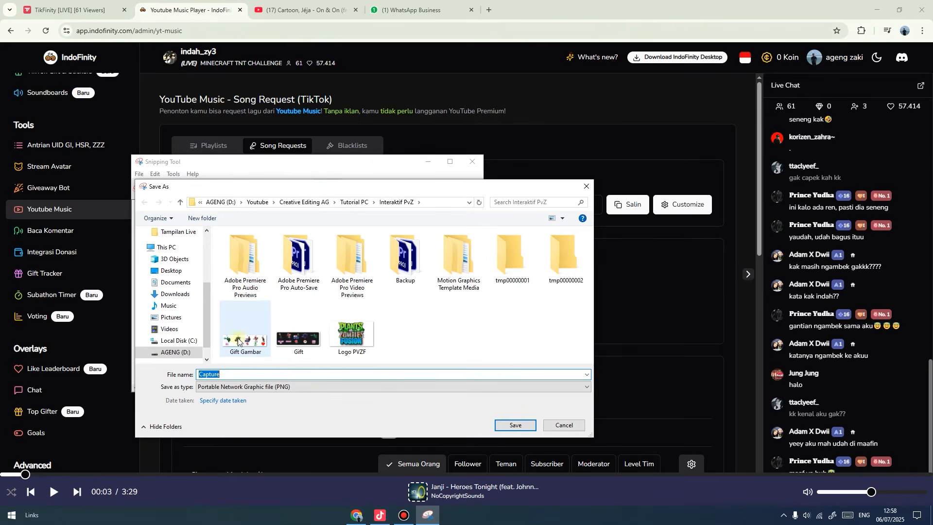
left_click(191, 353)
type("1")
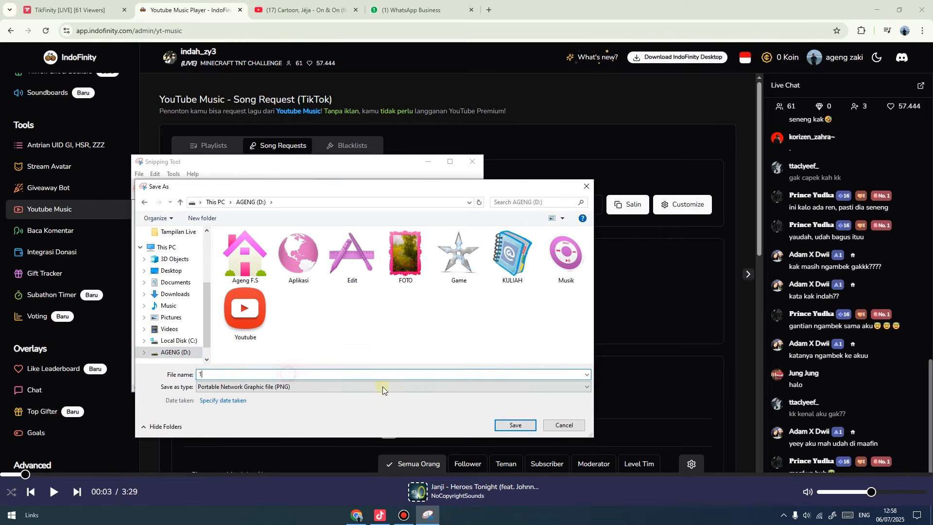
left_click(512, 427)
left_click(472, 161)
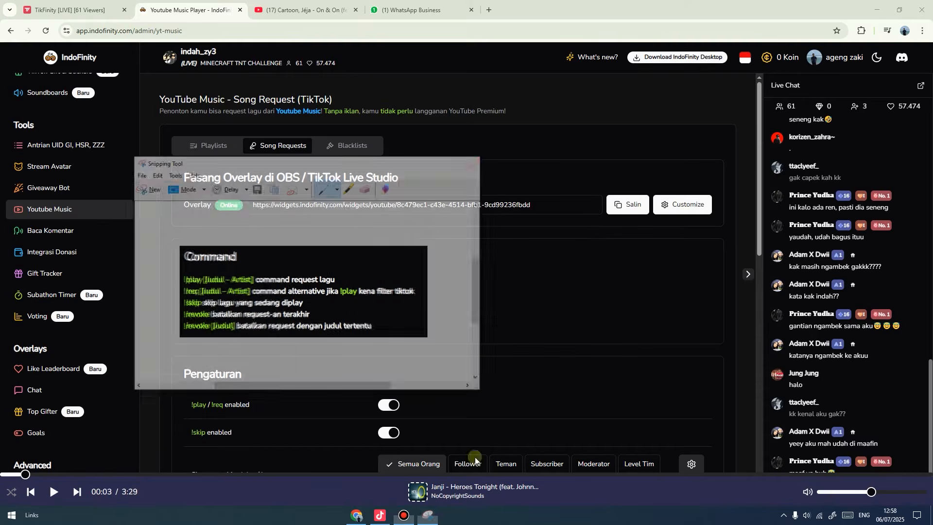
left_click(372, 515)
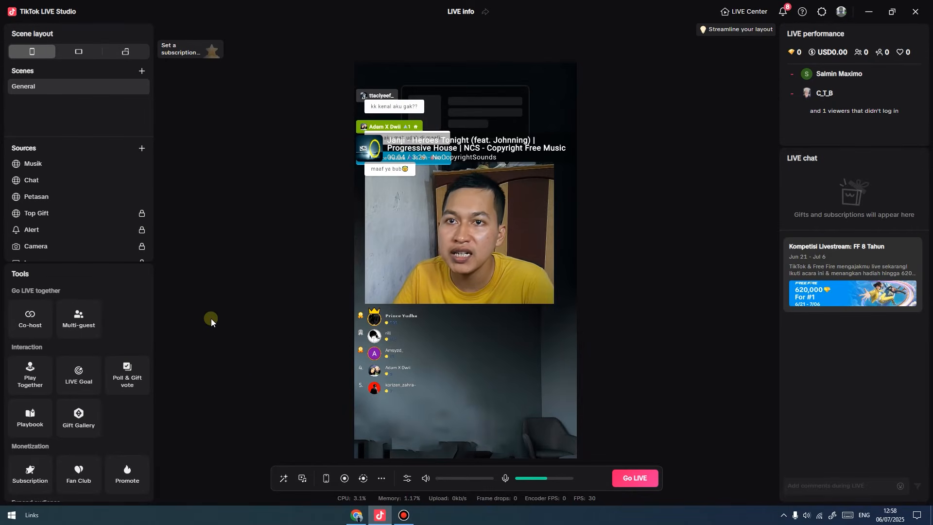
Add D:\1.PNG as a new Image source in the scene.
left_click(141, 151)
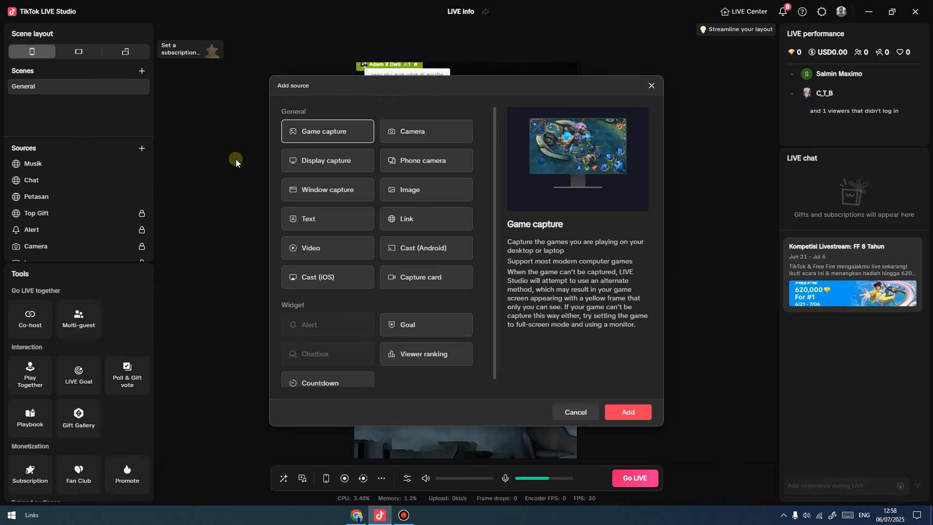
left_click(424, 193)
left_click(628, 412)
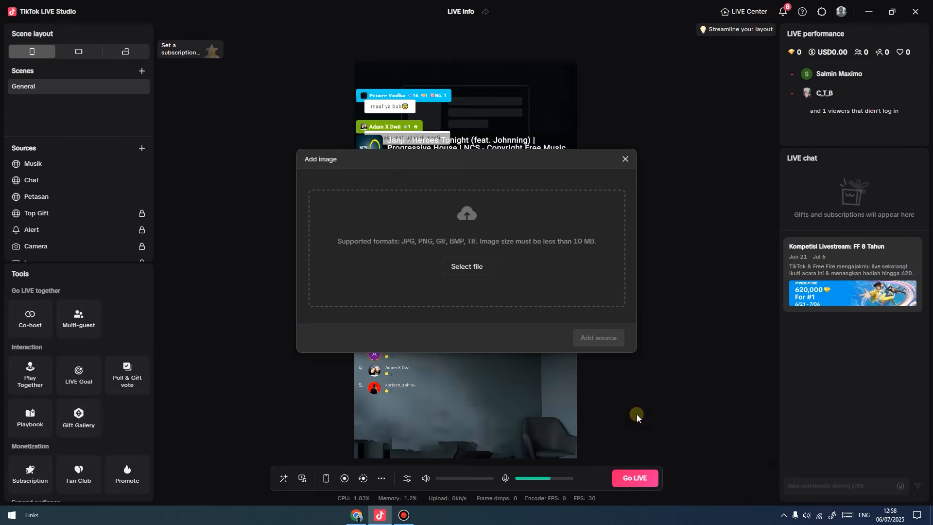
left_click(466, 266)
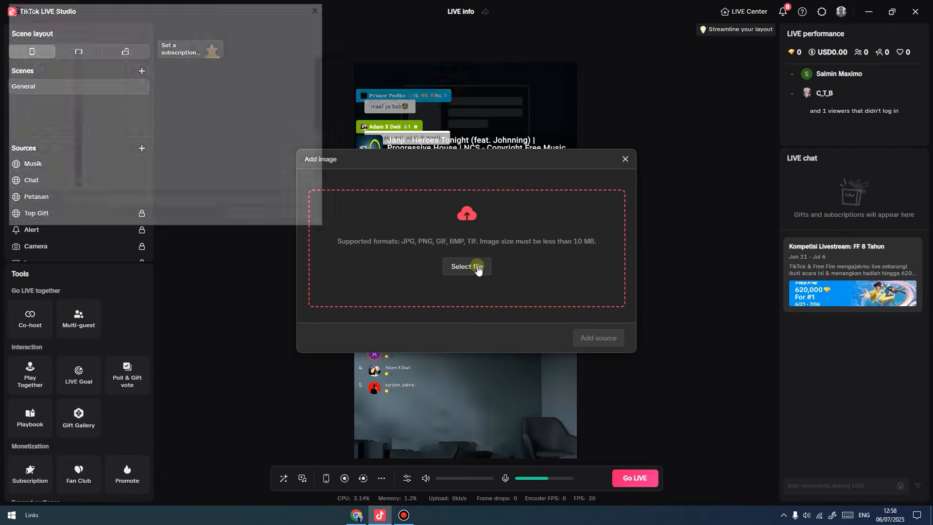
left_click(45, 173)
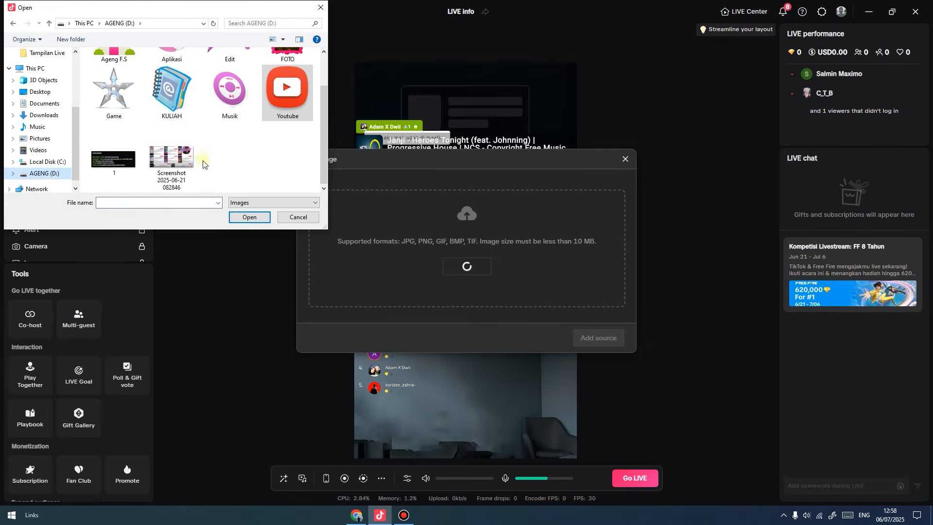
left_click(115, 145)
left_click(253, 217)
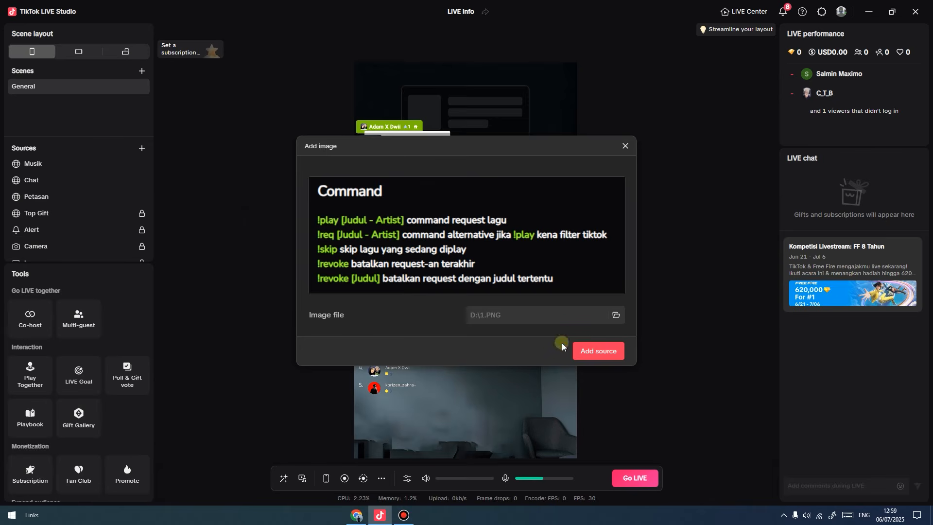
left_click(597, 360)
Shrink the 1.PNG command-list image and drag it to the scene's bottom-left corner.
left_click_drag(488, 346, 503, 280)
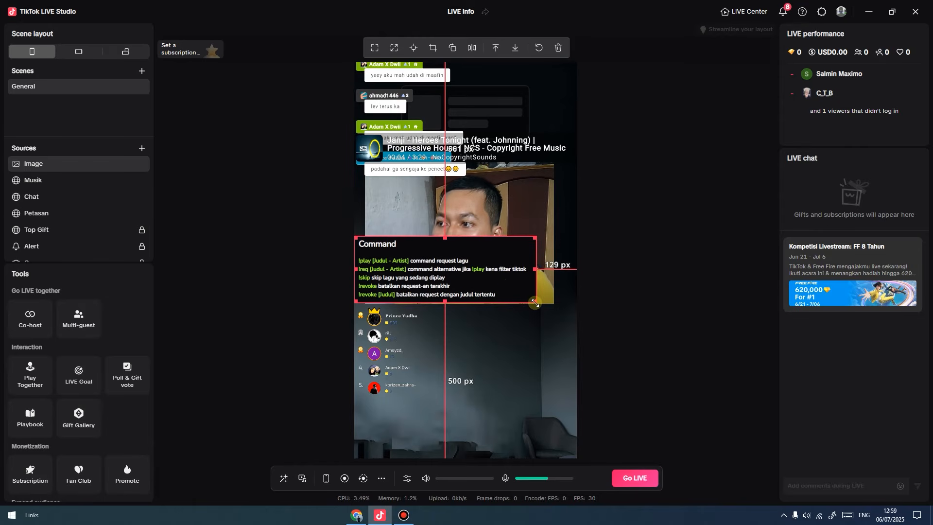
mouse_move(535, 302)
left_mouse_down()
mouse_move(486, 288)
mouse_move(517, 296)
left_mouse_up()
left_click_drag(474, 268, 474, 428)
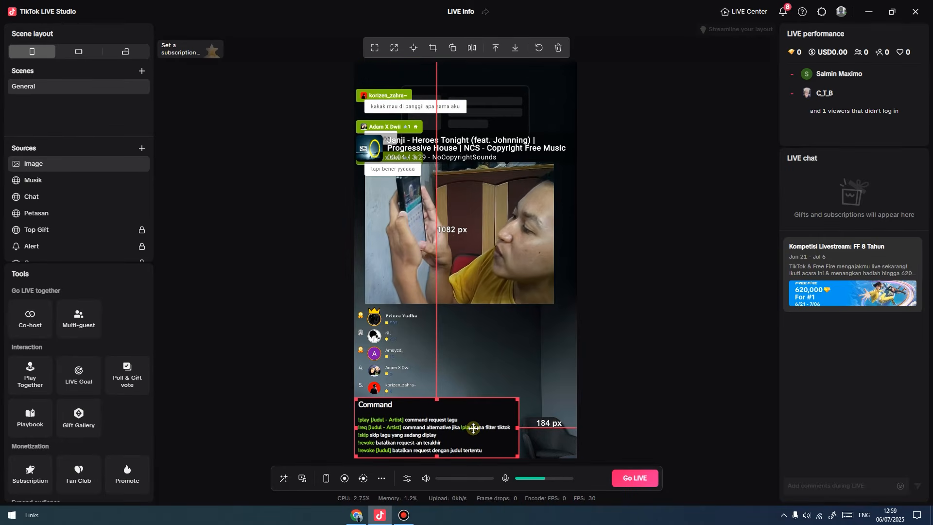
left_click(648, 333)
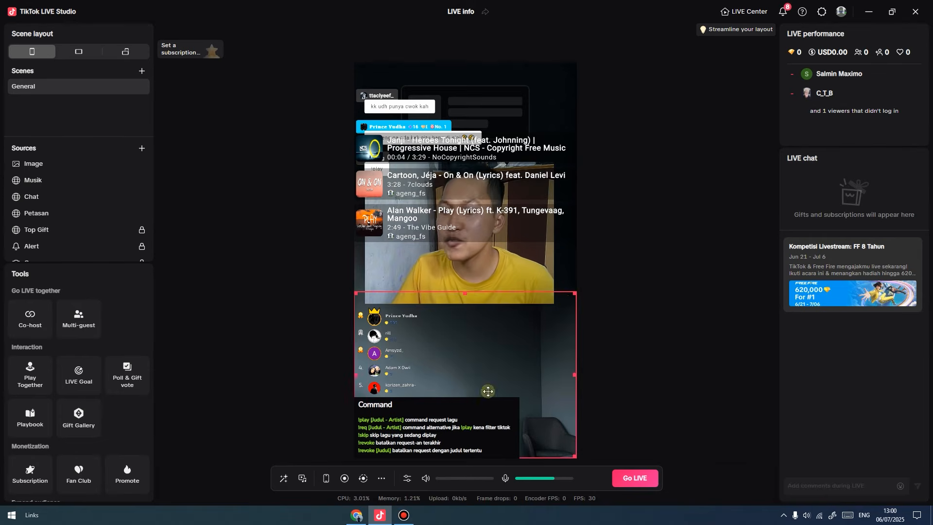
mouse_move(356, 519)
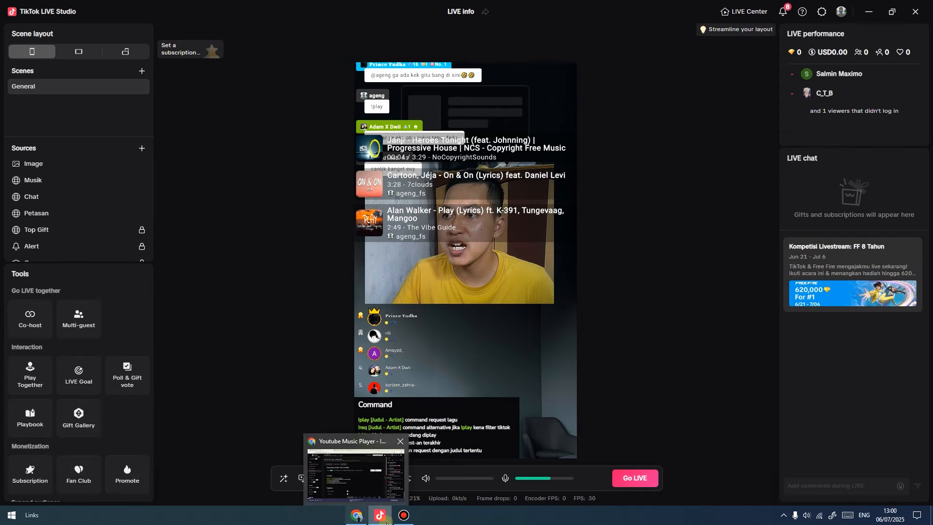
left_click(357, 518)
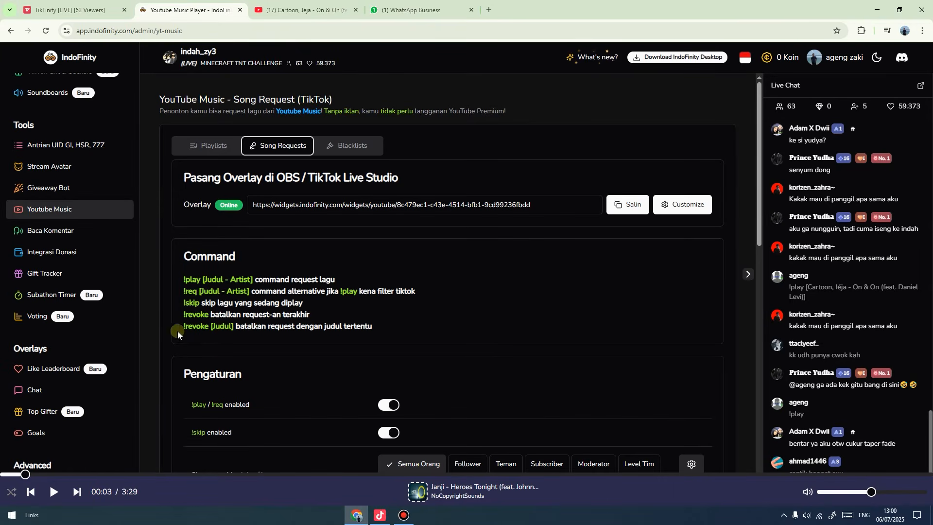
scroll(418, 262, "down", 6)
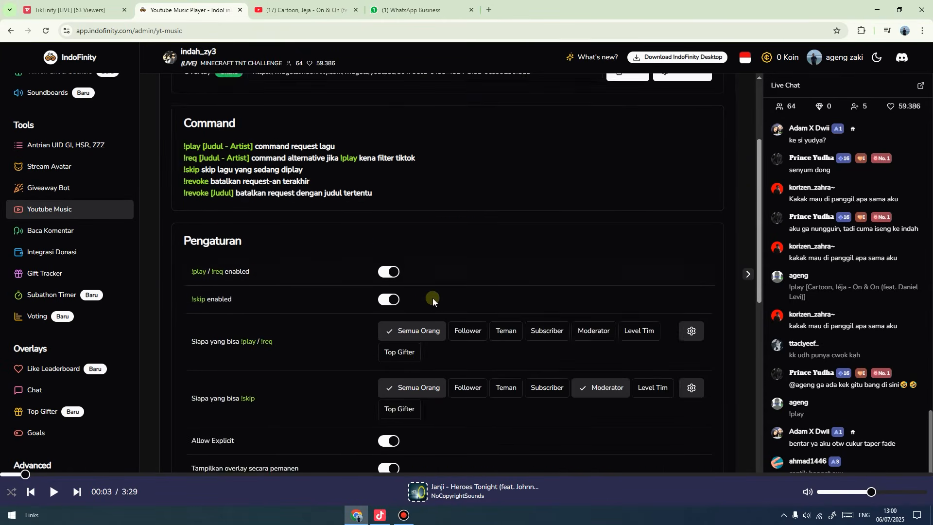
scroll(462, 349, "down", 6)
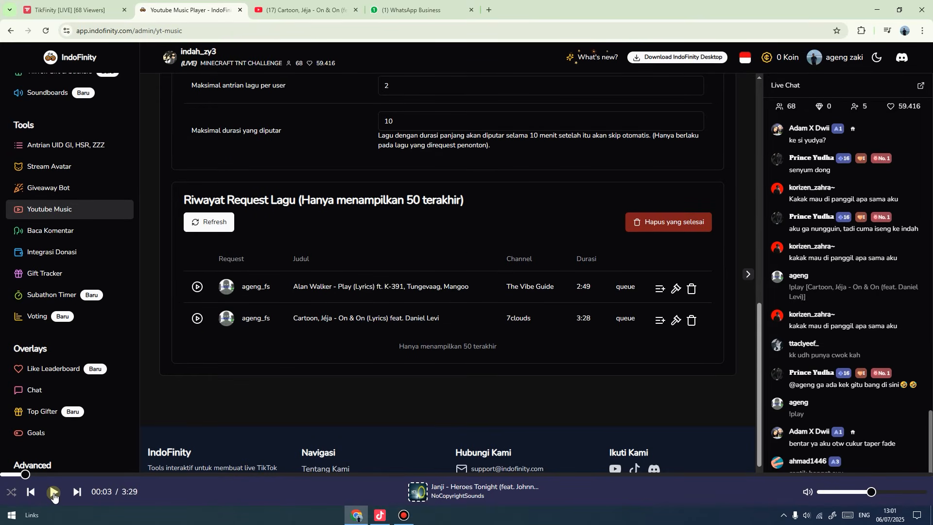
left_click(372, 521)
left_click(489, 355)
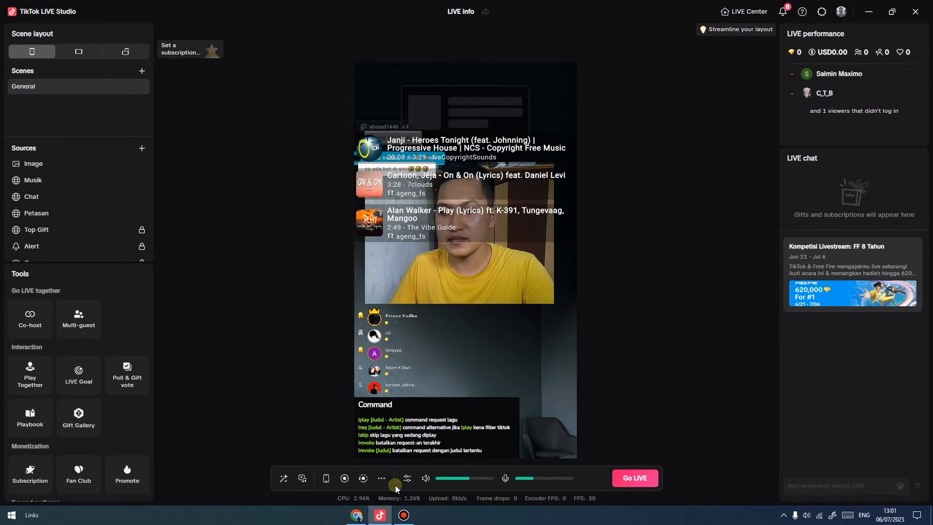
Move the Musik song-queue widget down beside the leaderboard, then switch to TikFinity's Setup page.
left_click(356, 515)
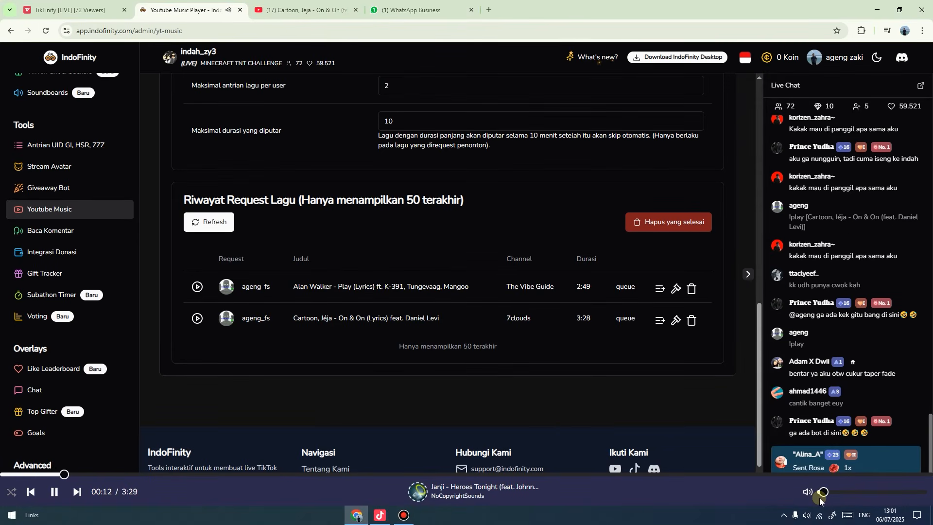
left_click(388, 519)
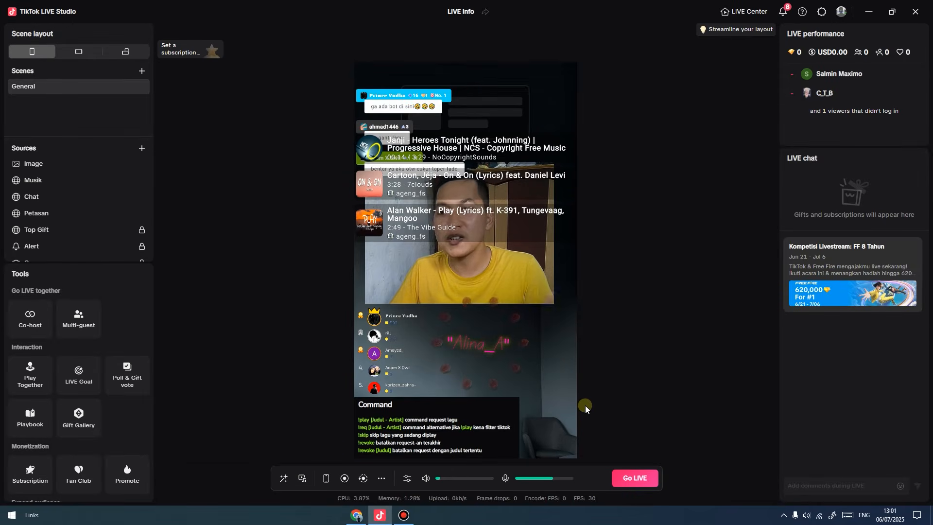
left_click_drag(459, 218, 433, 421)
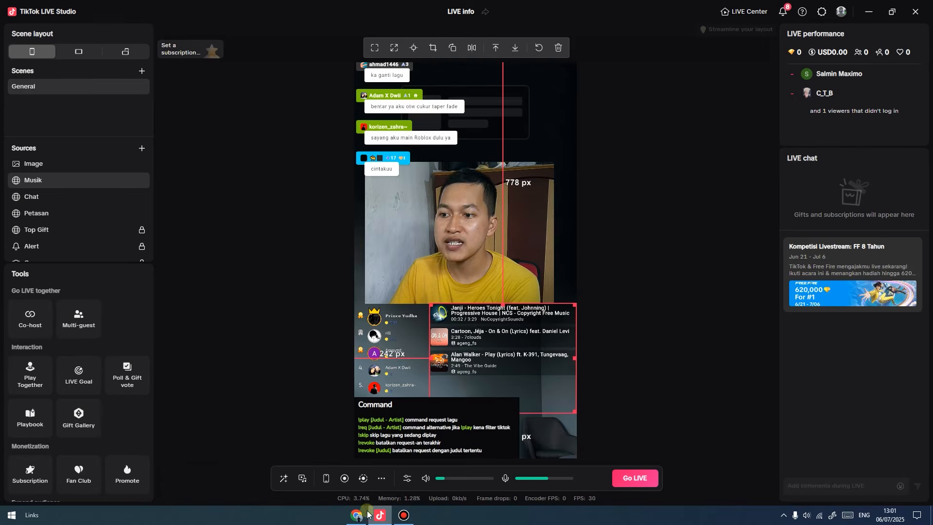
left_click(368, 514)
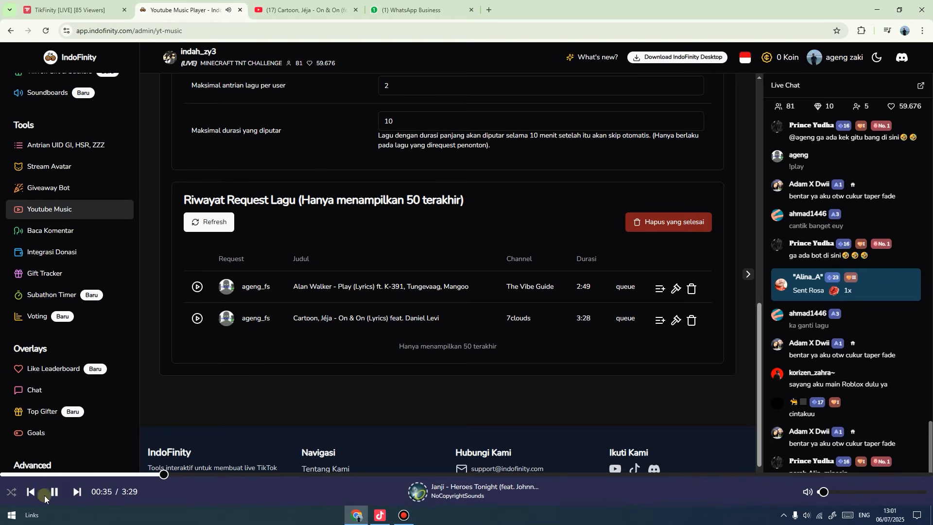
left_click(379, 516)
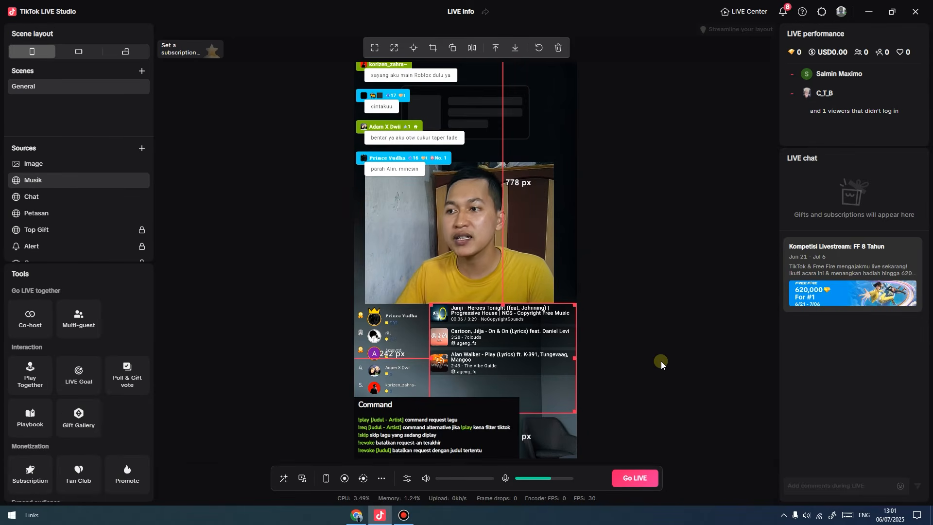
left_click(657, 339)
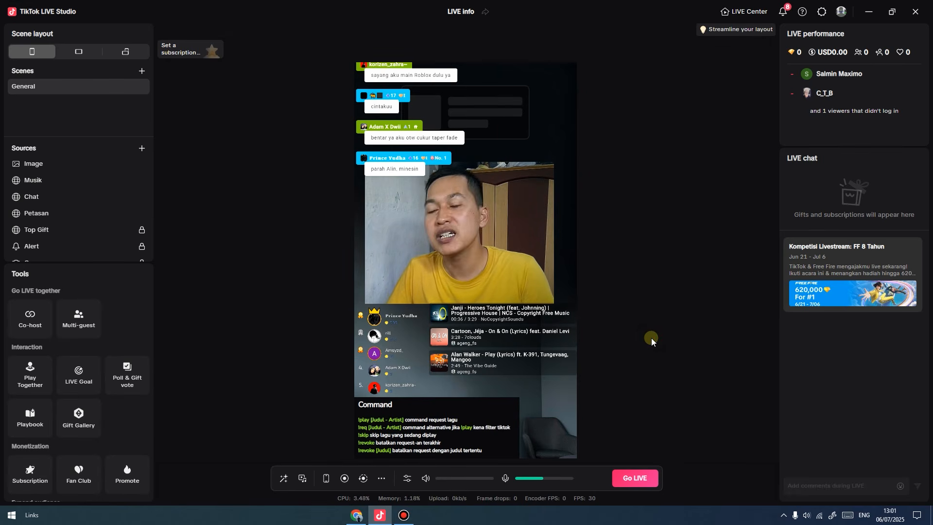
left_click(363, 515)
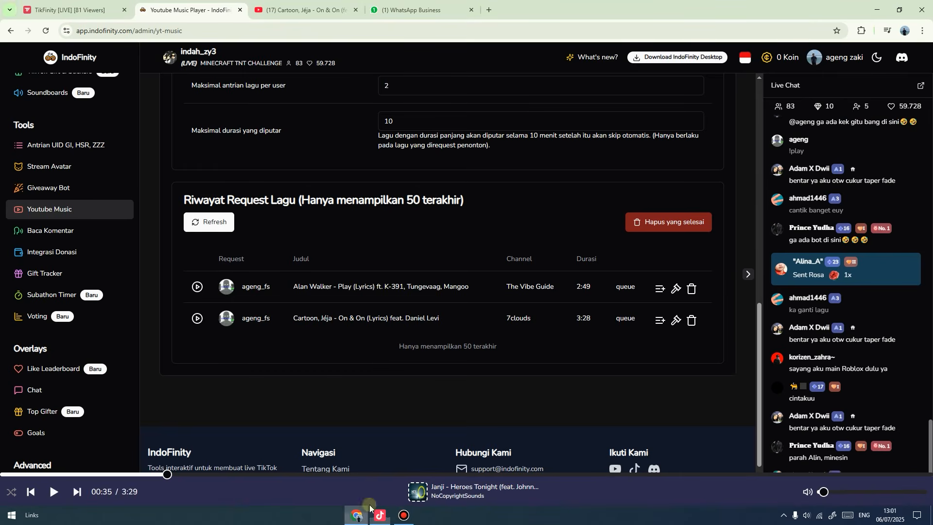
left_click(46, 3)
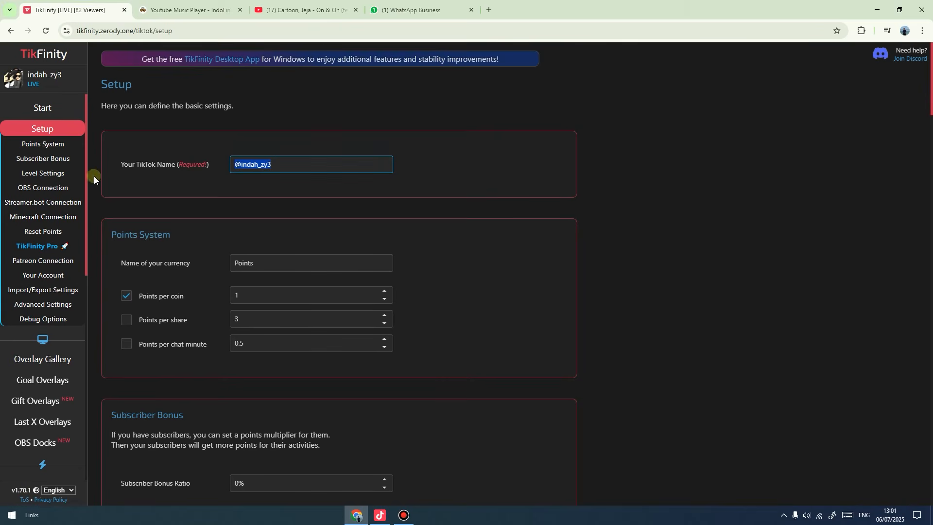
Open TikFinity's Song Requests page, authorize Spotify sign-in, dismiss the Premium notice and retry.
scroll(39, 291, "down", 6)
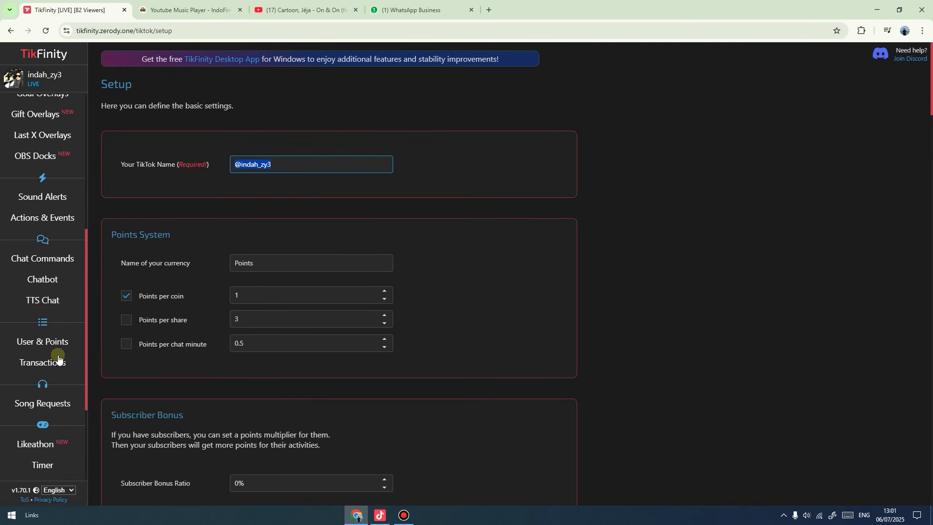
scroll(47, 352, "down", 1)
left_click(51, 354)
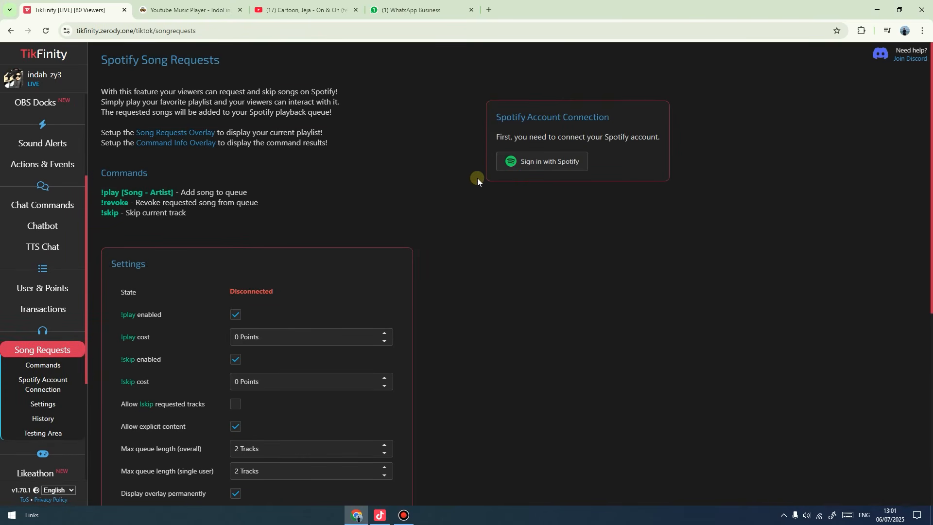
left_click(569, 166)
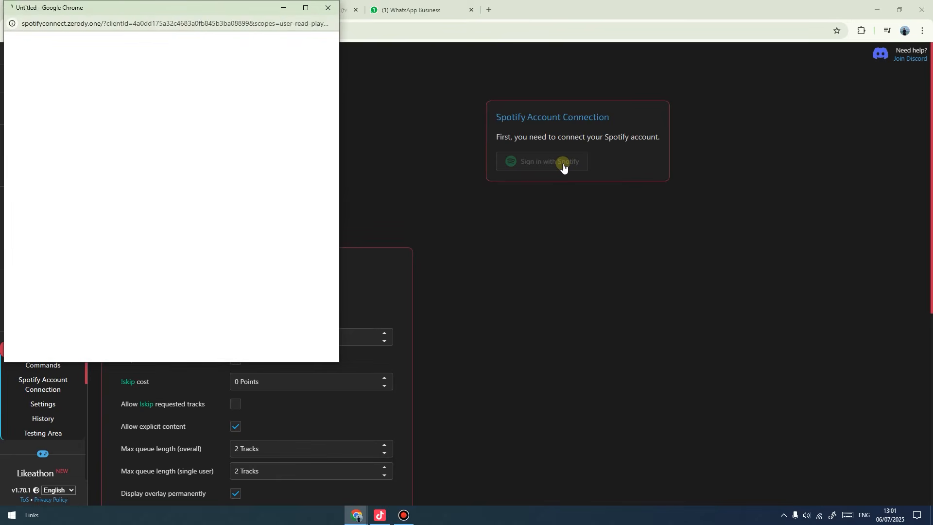
left_click(184, 317)
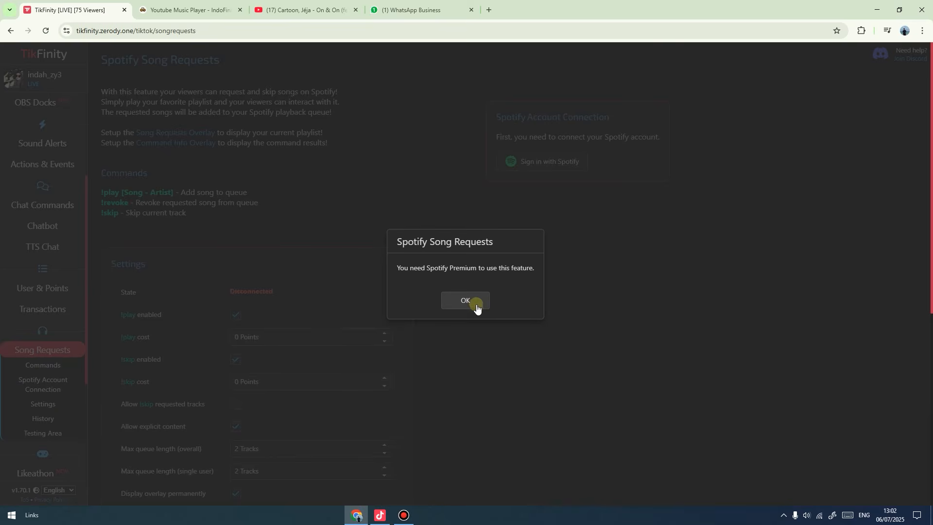
left_click(465, 300)
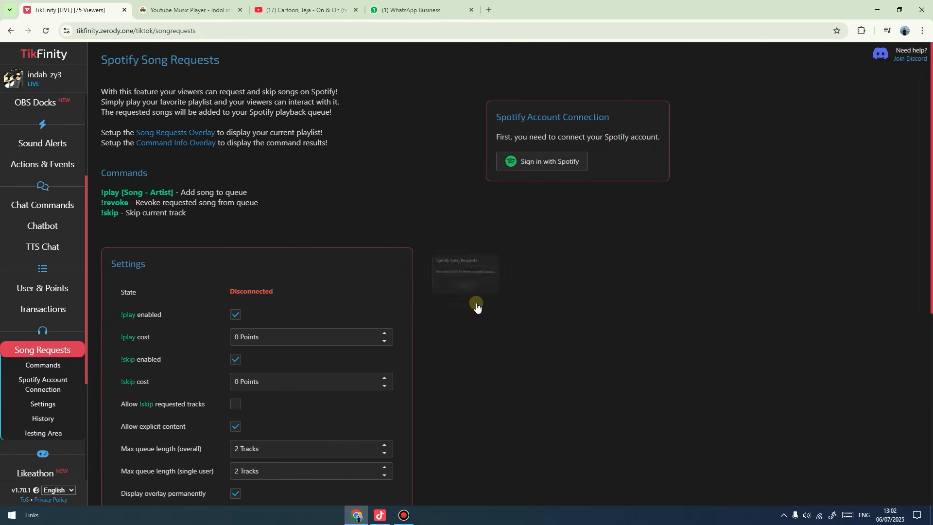
right_click(568, 163)
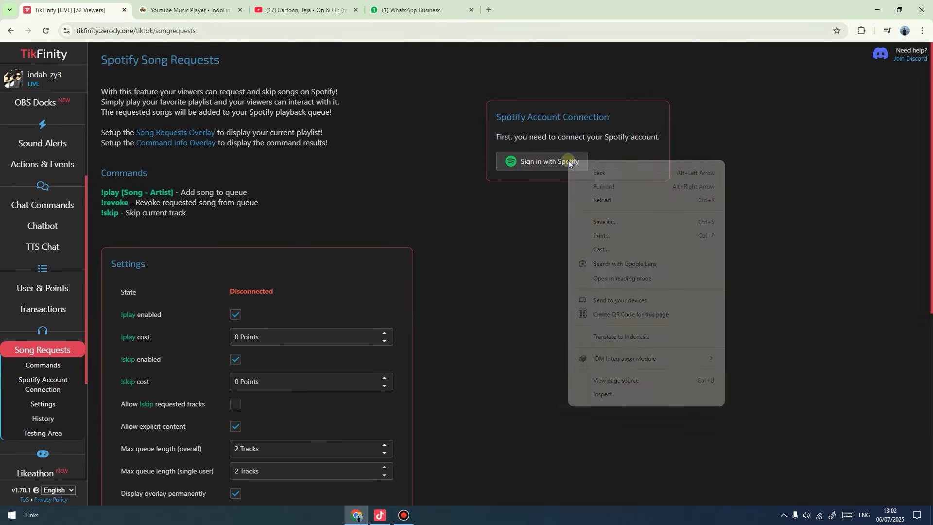
left_click(537, 169)
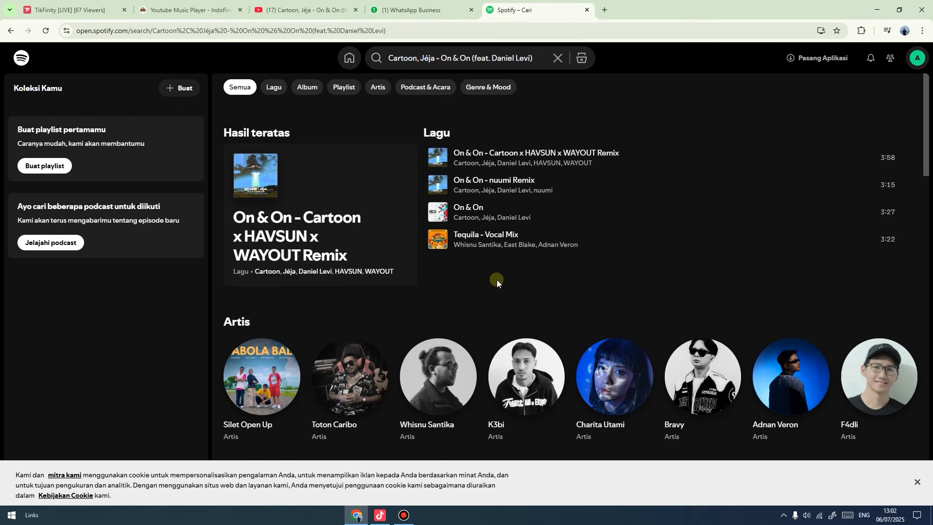
Copy the Song Requests overlay URL from TikFinity's Overlay Gallery and return to LIVE Studio.
left_click(64, 12)
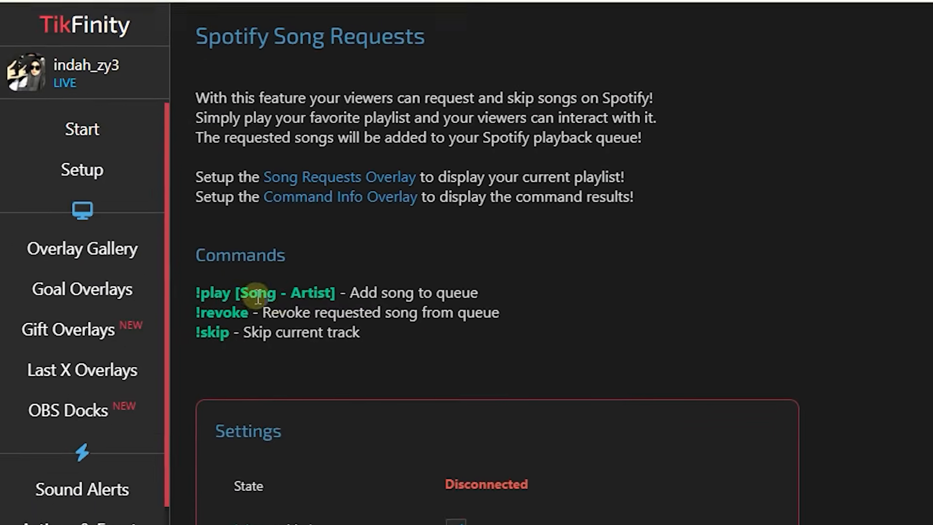
left_click(97, 263)
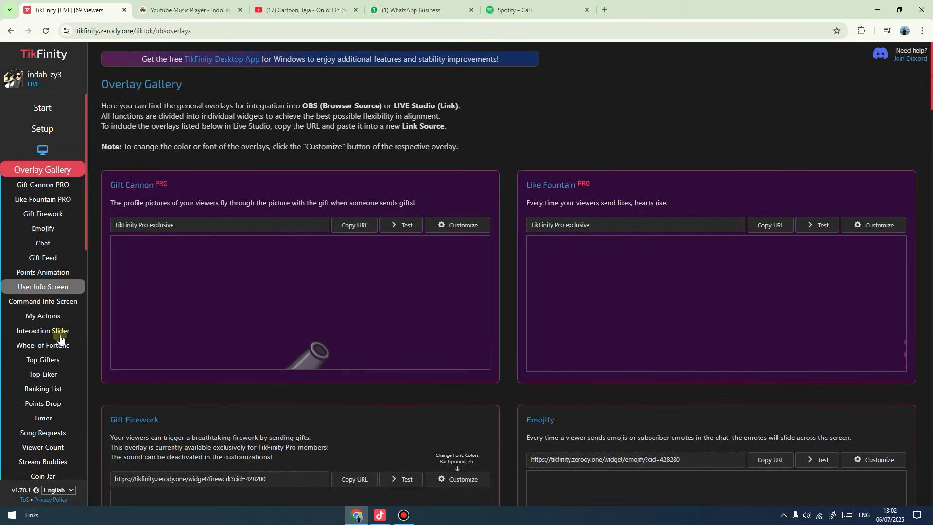
scroll(59, 337, "down", 4)
scroll(313, 354, "down", 6)
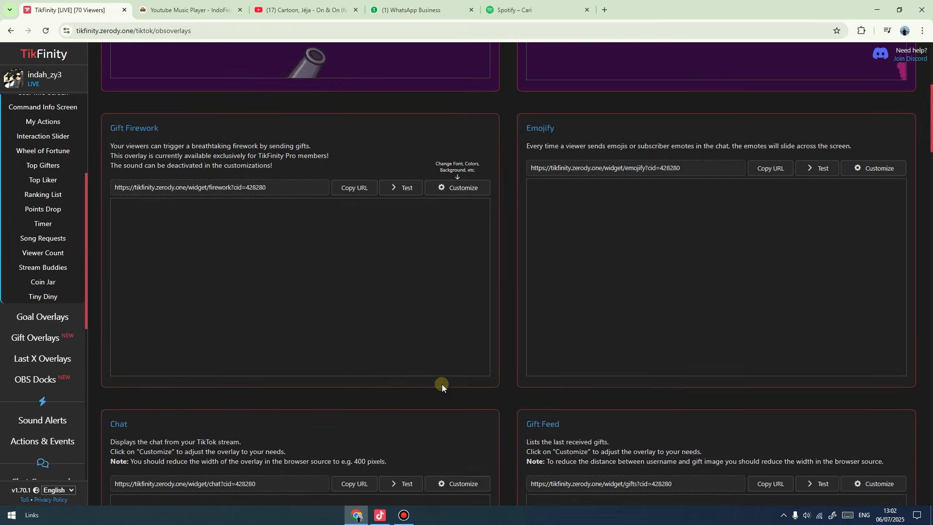
scroll(436, 382, "down", 10)
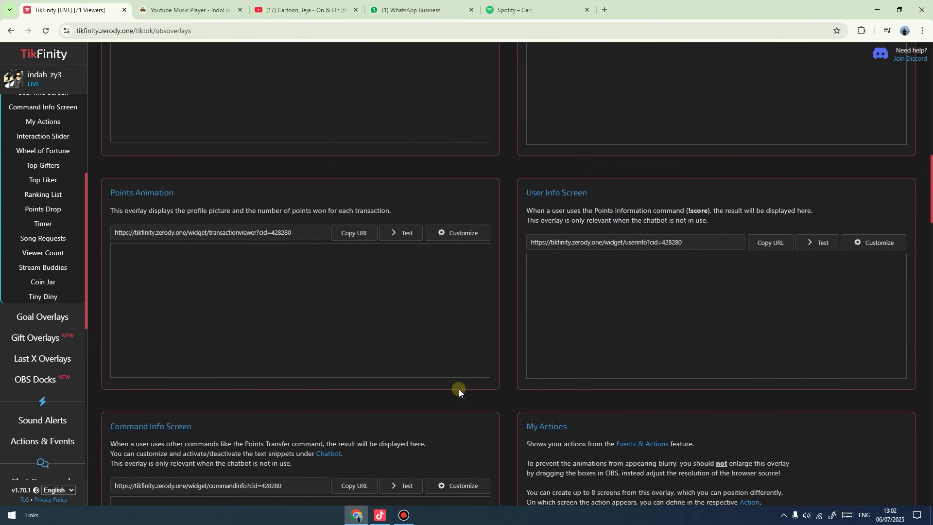
scroll(459, 389, "down", 20)
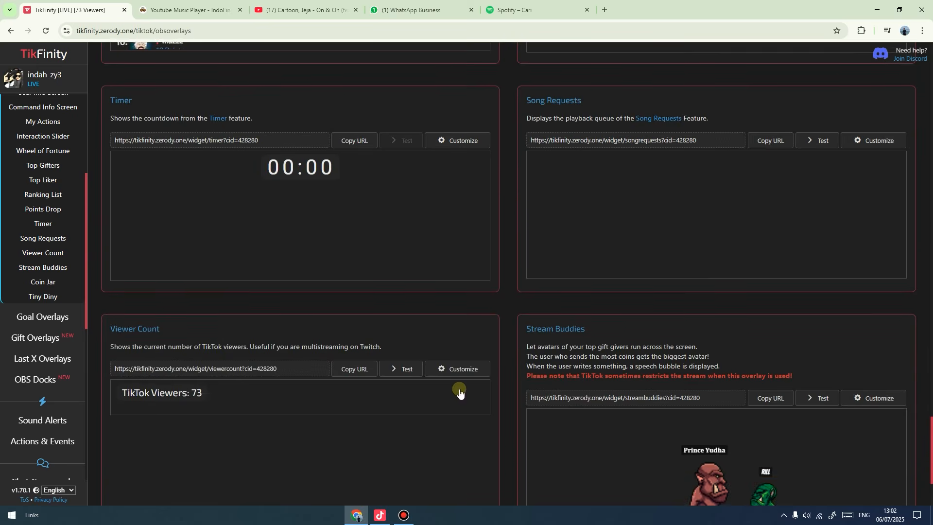
scroll(459, 389, "up", 2)
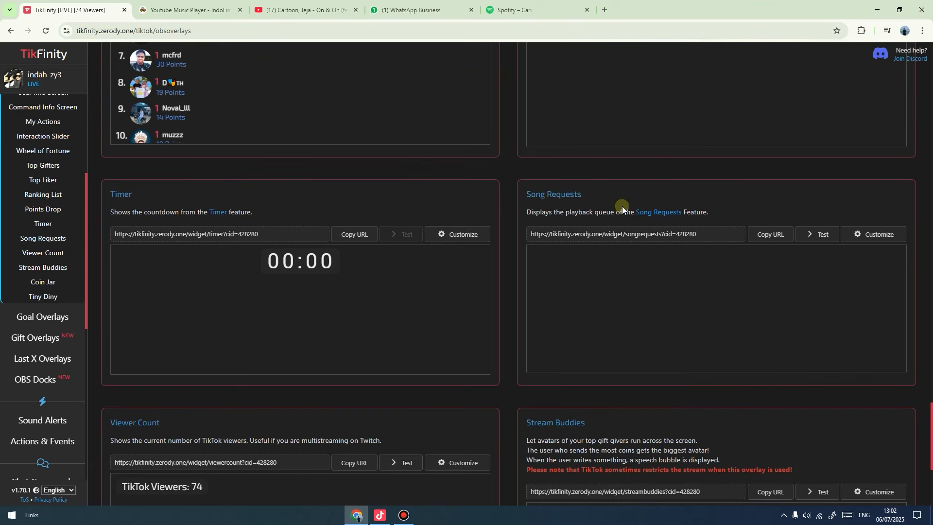
left_click(773, 236)
left_click(381, 516)
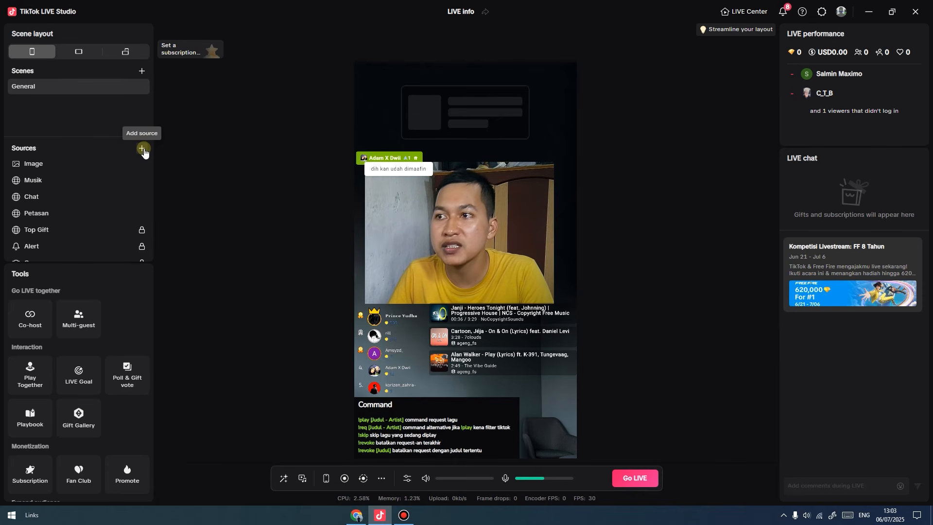
Add a Link source using the pasted TikFinity Song Requests overlay URL.
left_click(143, 149)
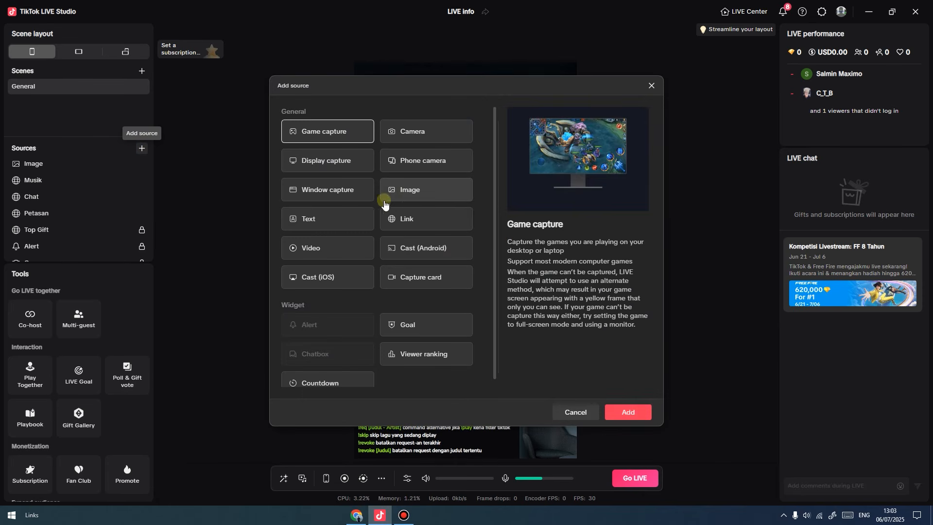
left_click(419, 223)
left_click(634, 414)
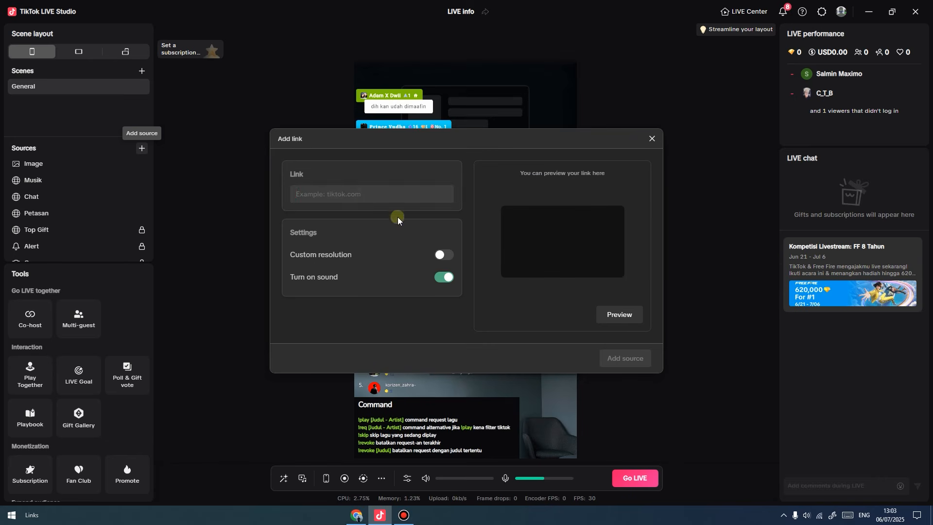
left_click(365, 192)
key("ctrl+v")
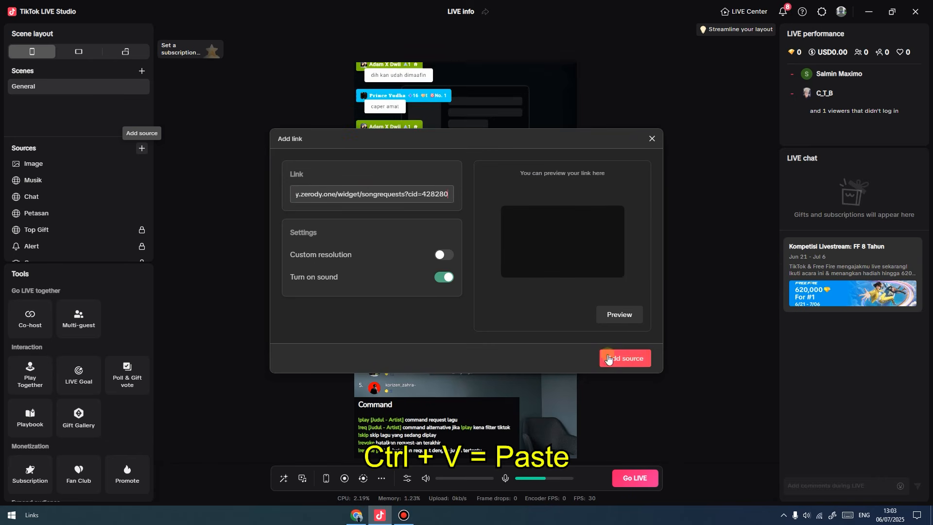
left_click(627, 358)
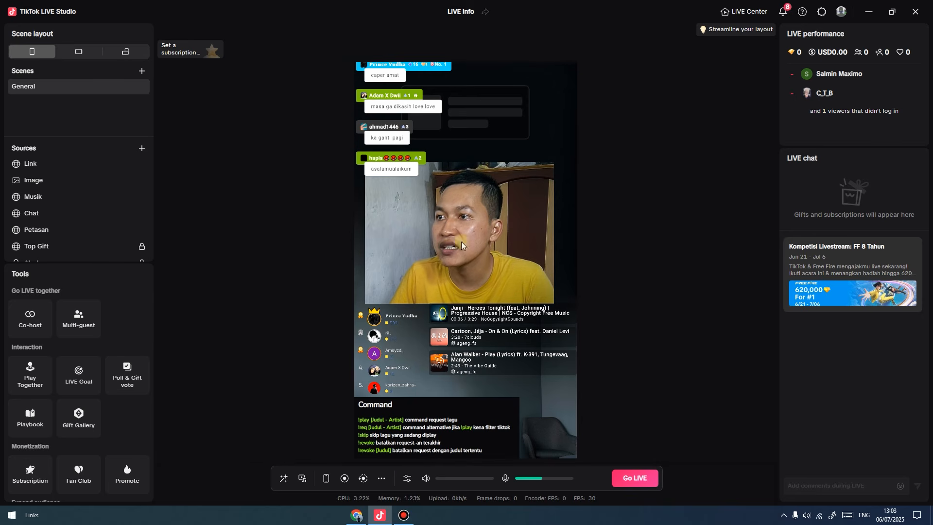
Move and enlarge the song-request overlay over the webcam's upper right.
left_click(58, 165)
left_click_drag(449, 343, 516, 161)
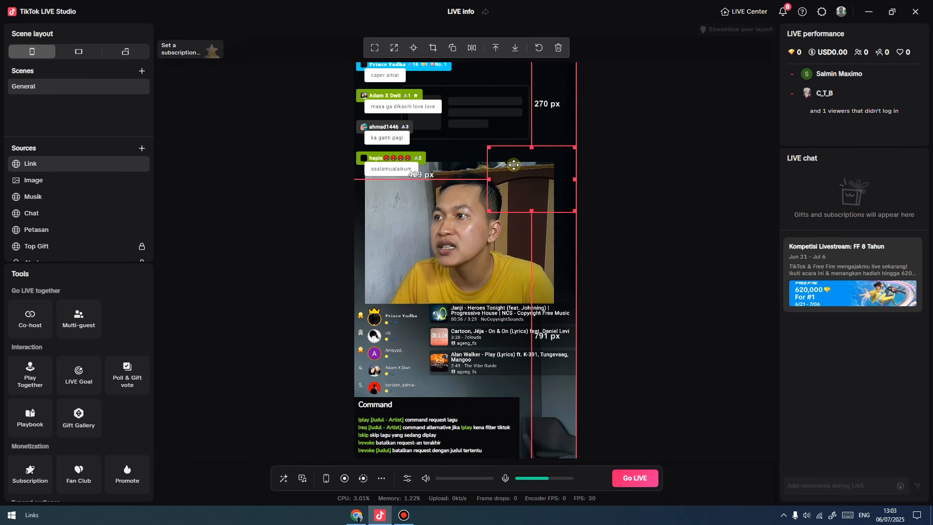
left_click_drag(488, 211, 458, 232)
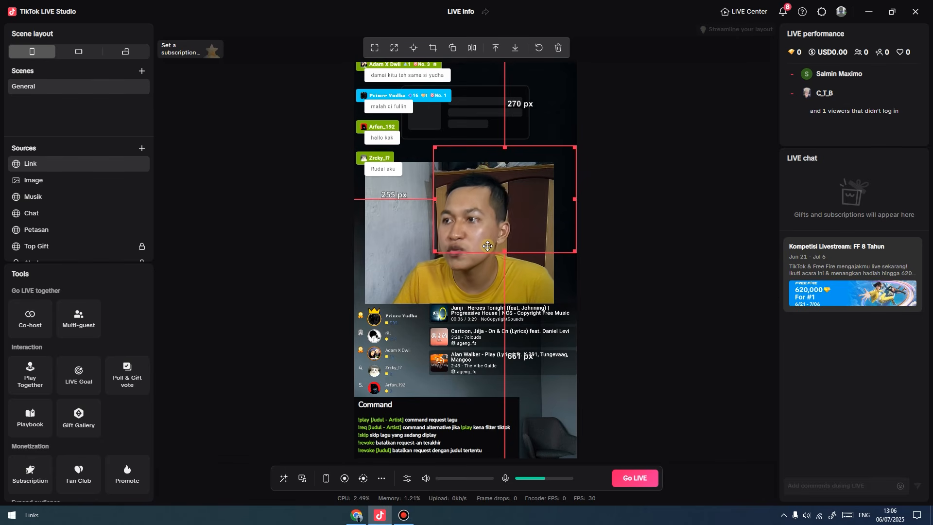
Retry Spotify sign-in on TikFinity Song Requests, dismiss the Premium notice, then open IndoFinity's player.
left_click(356, 514)
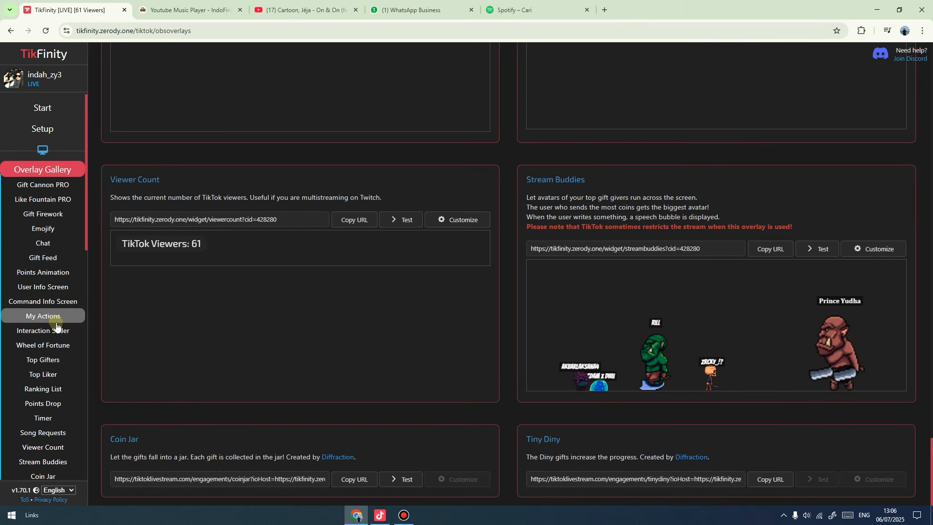
scroll(54, 340, "down", 5)
scroll(53, 348, "down", 2)
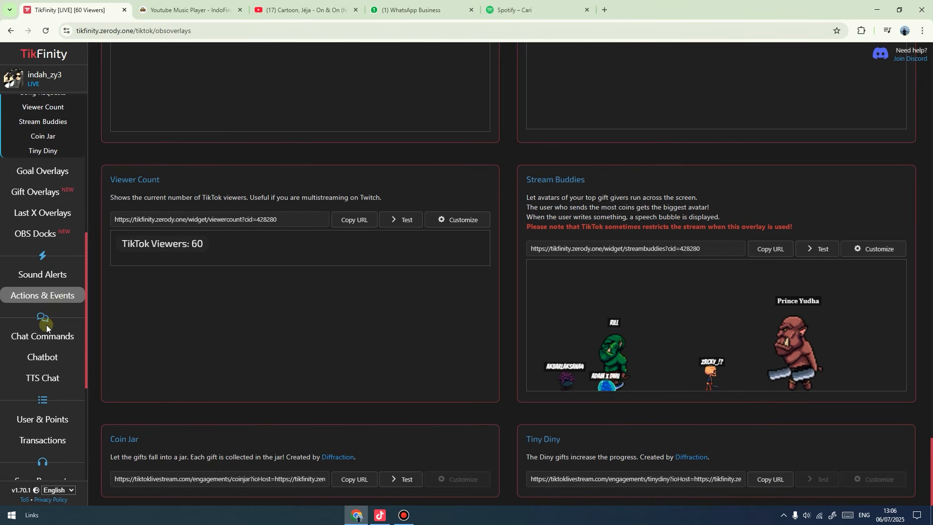
scroll(48, 320, "down", 4)
left_click(51, 291)
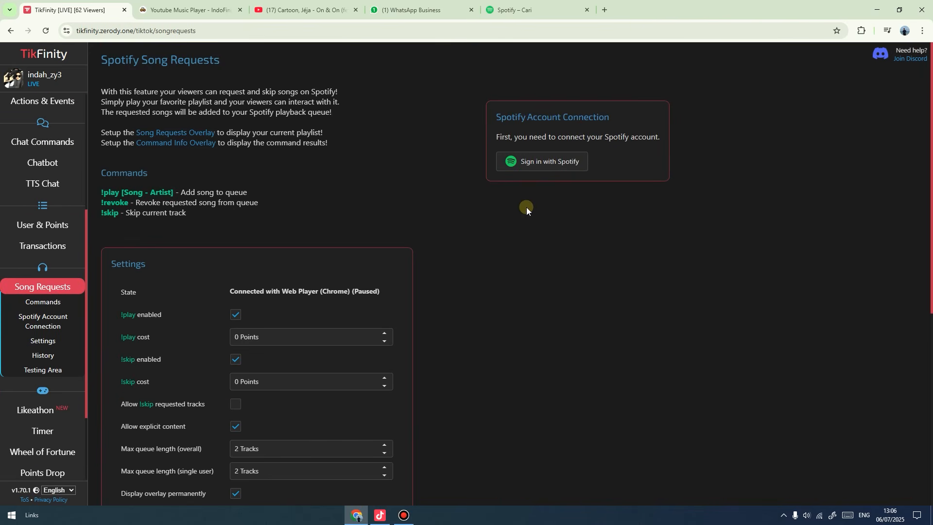
left_click(554, 163)
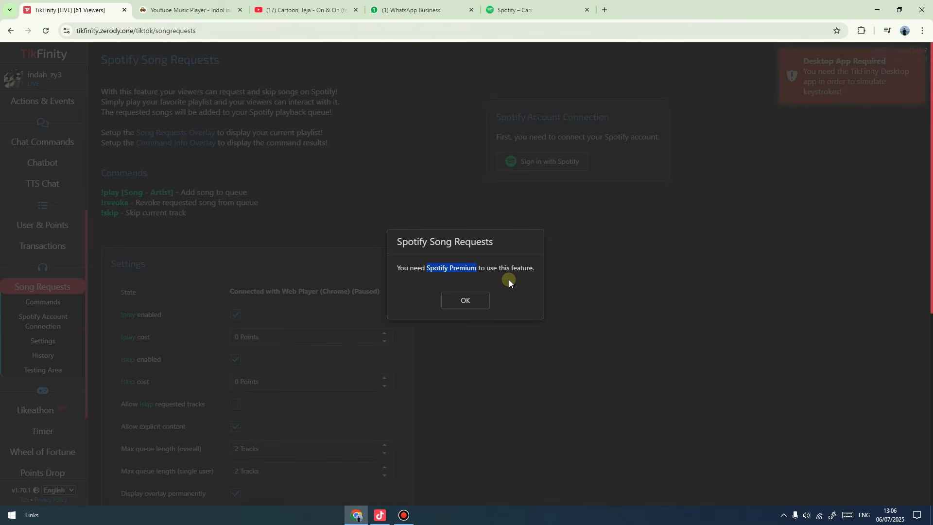
left_click(476, 300)
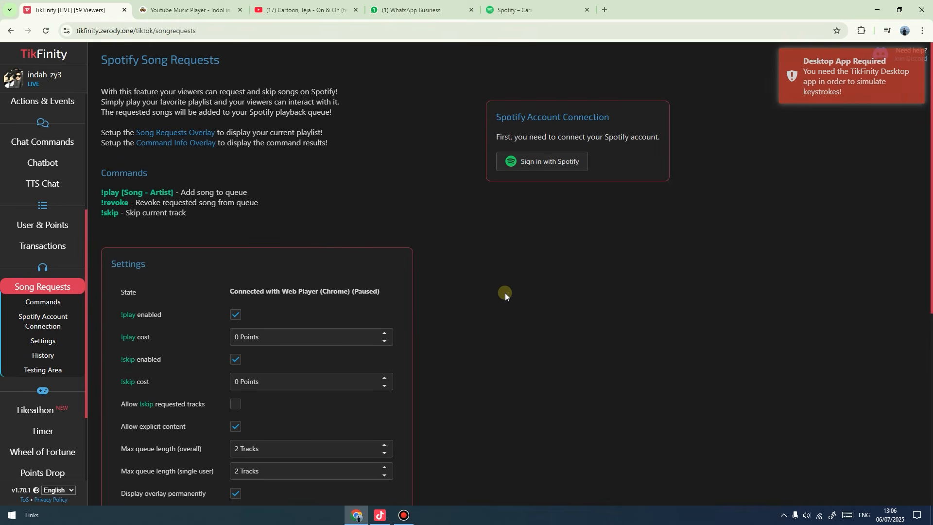
left_click(183, 11)
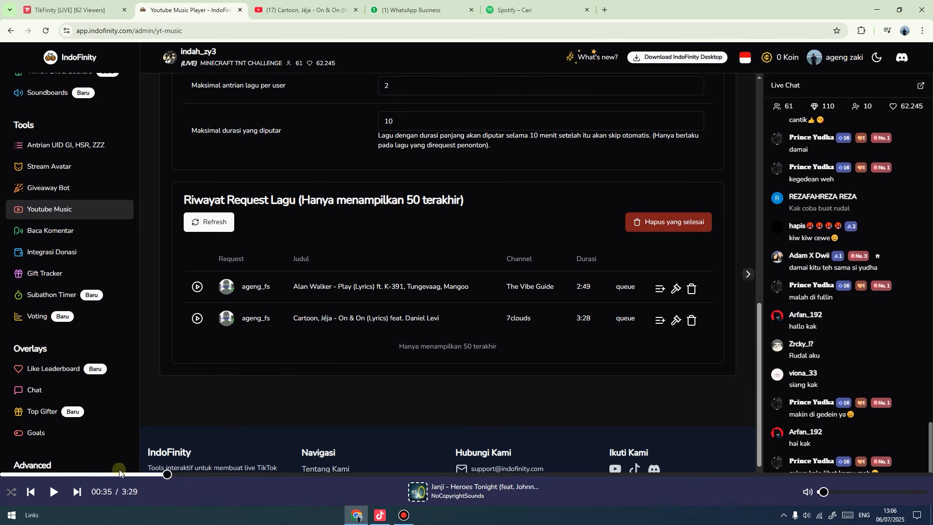
Play the queued Janji – Heroes Tonight track in IndoFinity, then return to TikTok LIVE Studio.
left_click(56, 492)
left_click(379, 516)
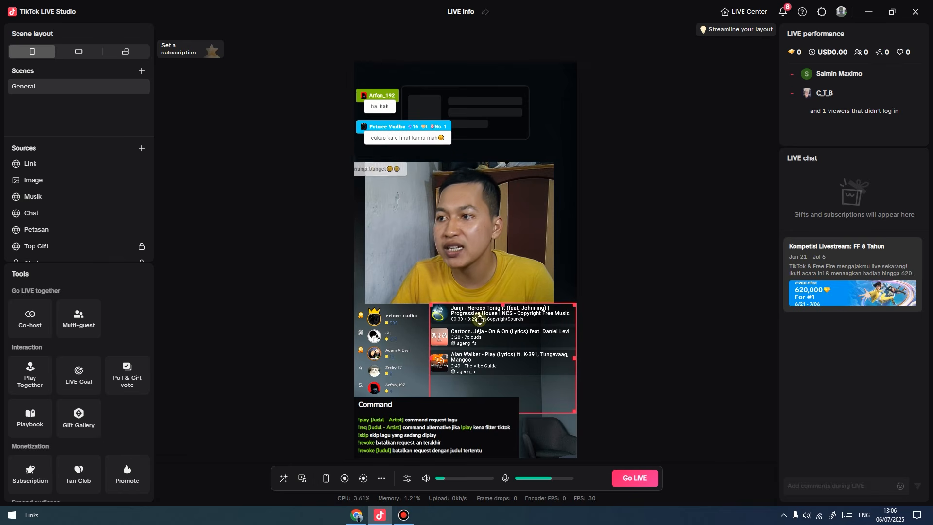
key("alt+Tab")
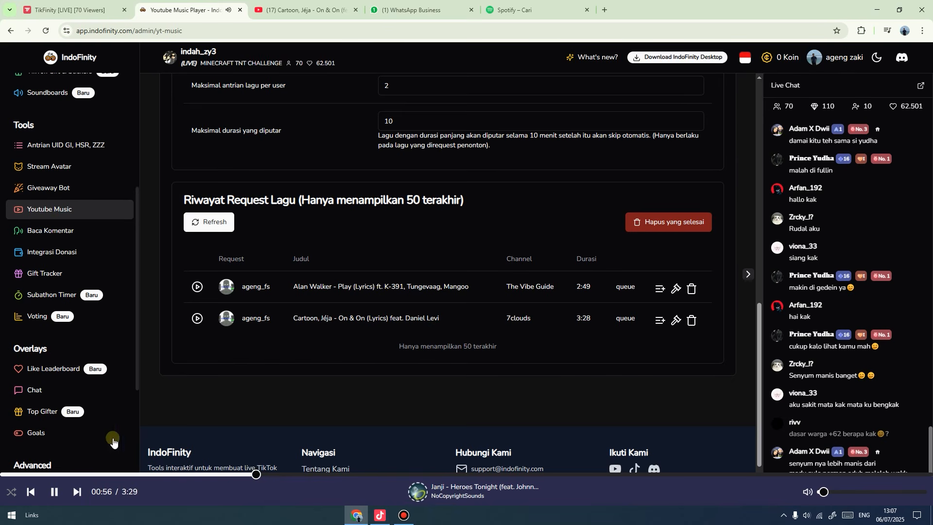
left_click(379, 516)
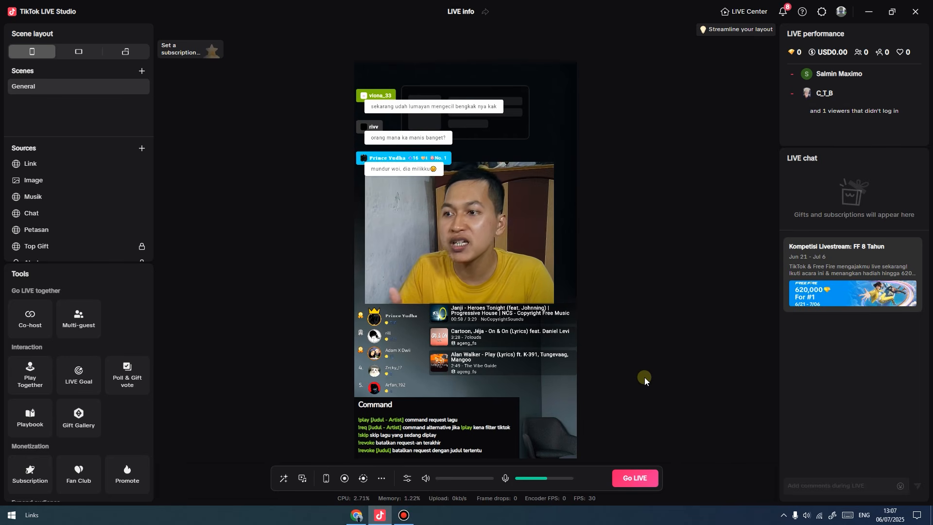
Select the Command overlay and the music queue/leaderboard overlay in the preview, then bring IndoFinity forward.
left_click(489, 408)
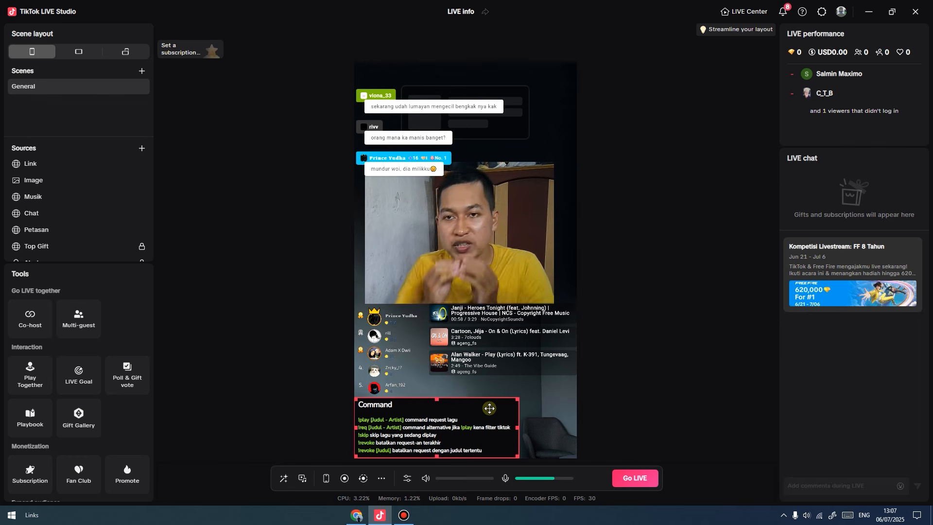
left_click(490, 408)
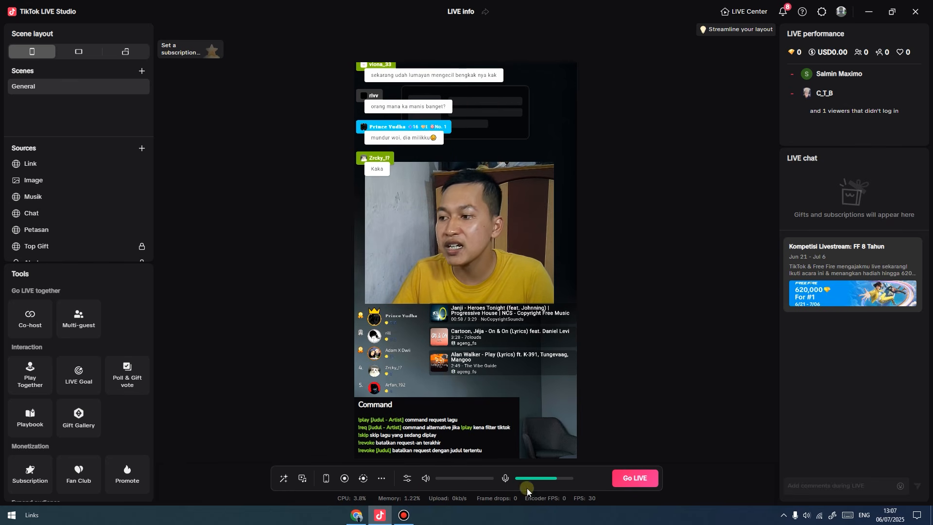
left_click(357, 516)
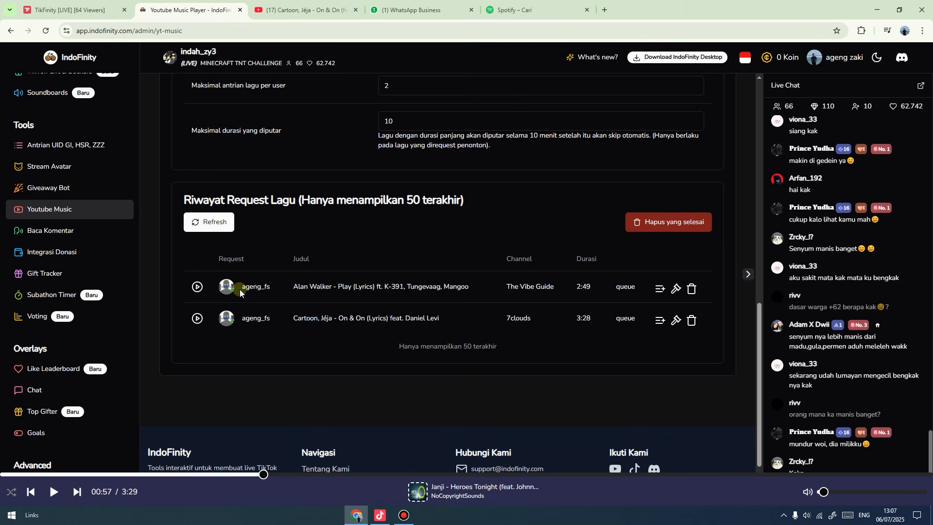
Highlight the TikTok username in IndoFinity's Connection settings, then switch to the TikFinity tab.
scroll(236, 272, "up", 8)
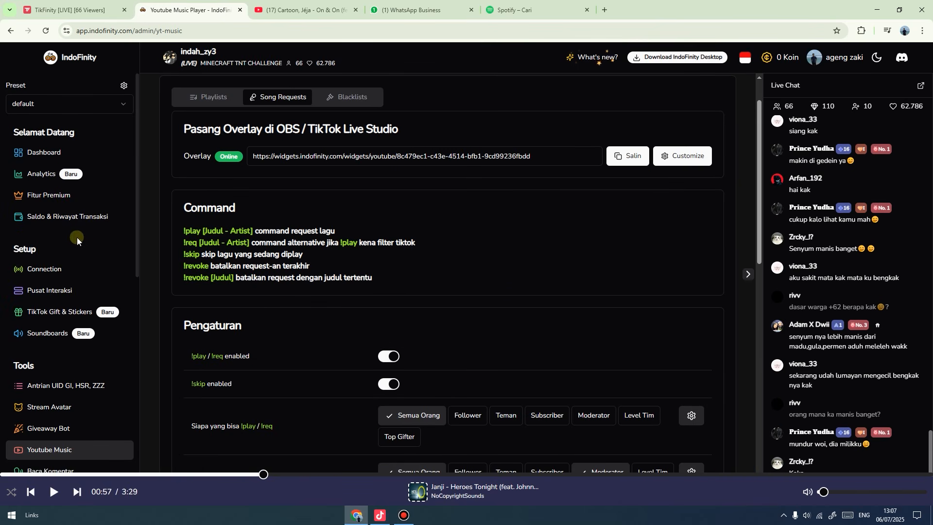
left_click(42, 271)
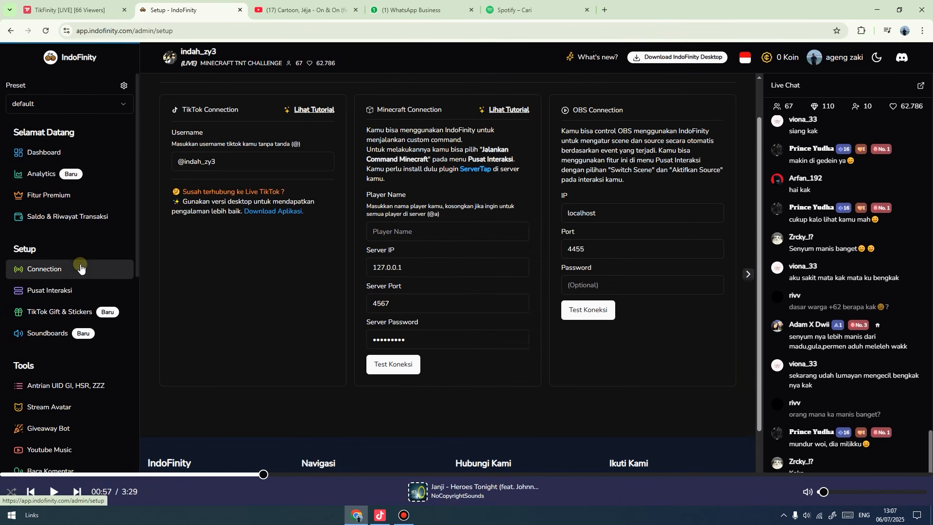
left_click_drag(239, 161, 176, 165)
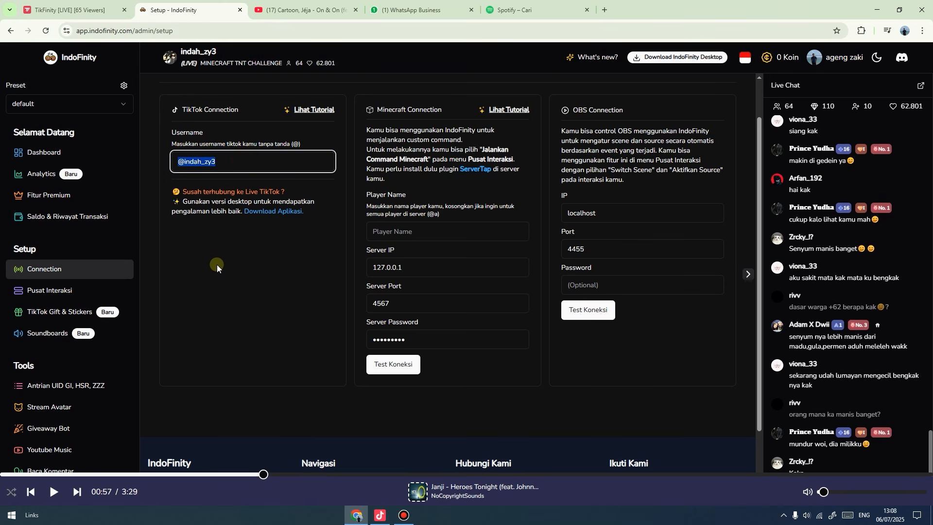
left_click(72, 10)
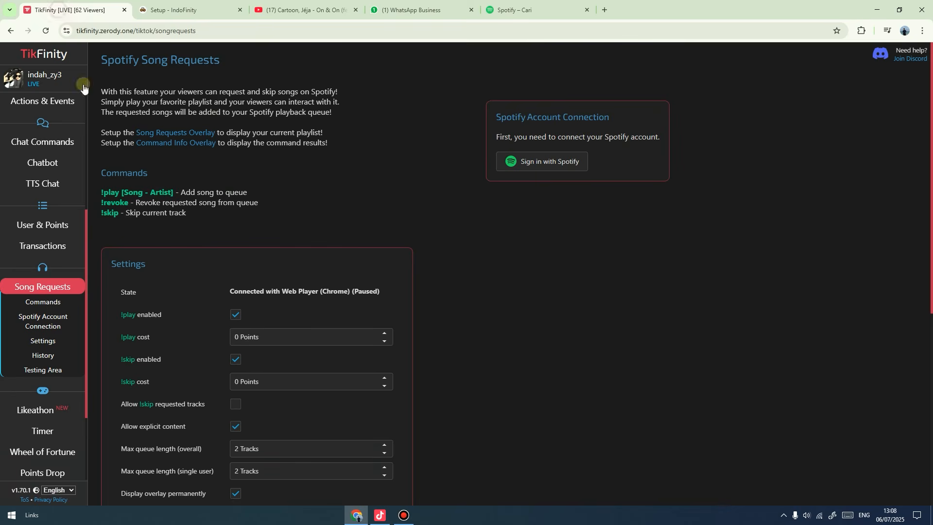
Open TikFinity's Setup page through Start and Quick Access, then return to TikTok LIVE Studio.
scroll(57, 156, "up", 4)
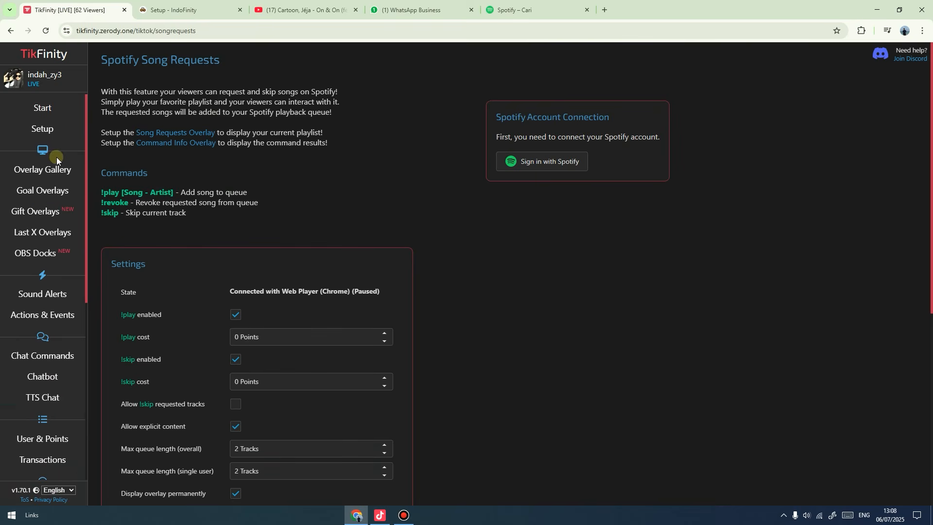
left_click(53, 113)
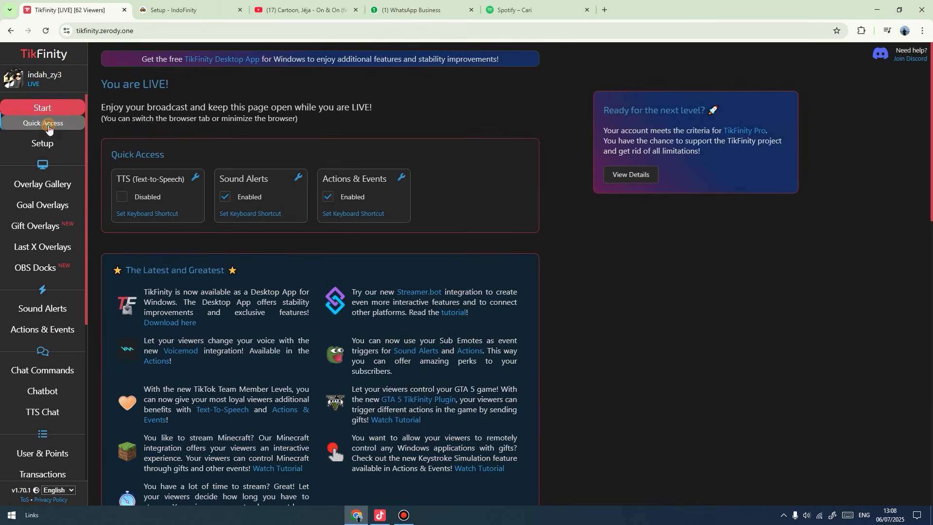
left_click(48, 125)
left_click(48, 147)
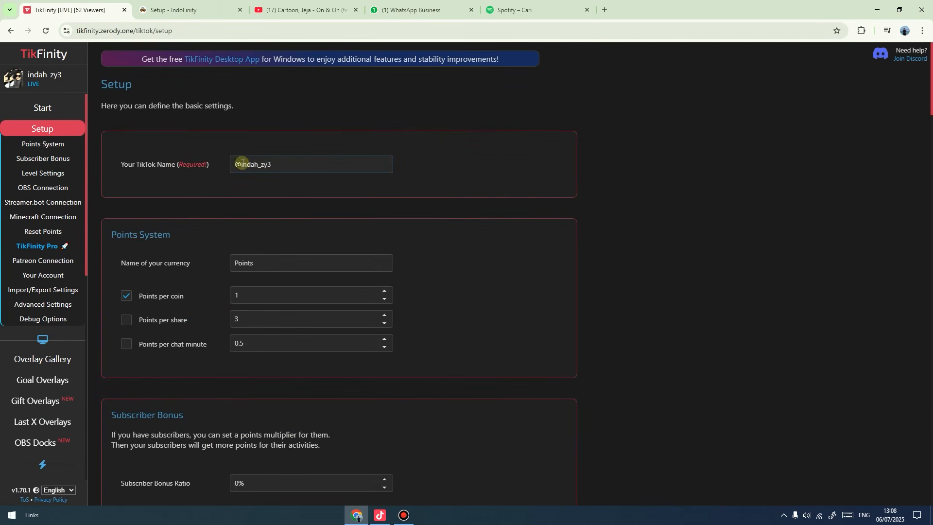
left_click(382, 516)
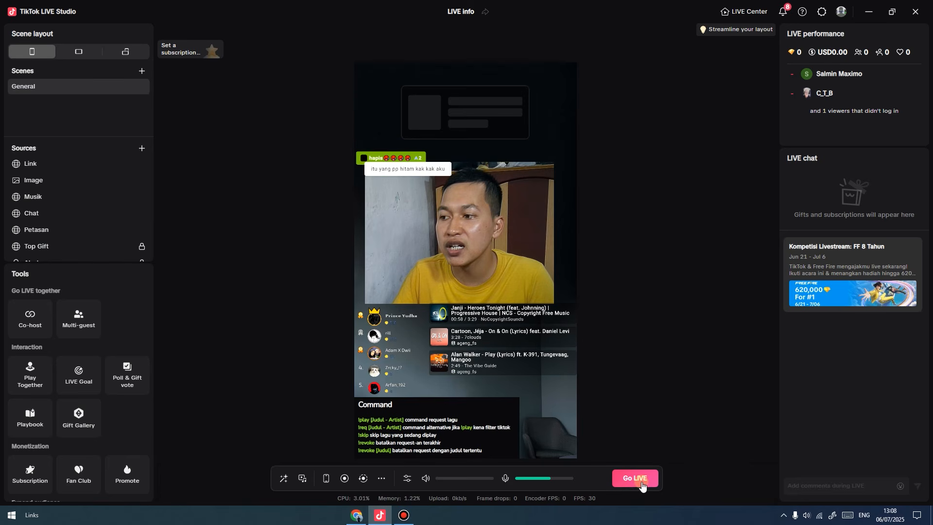
left_click(356, 516)
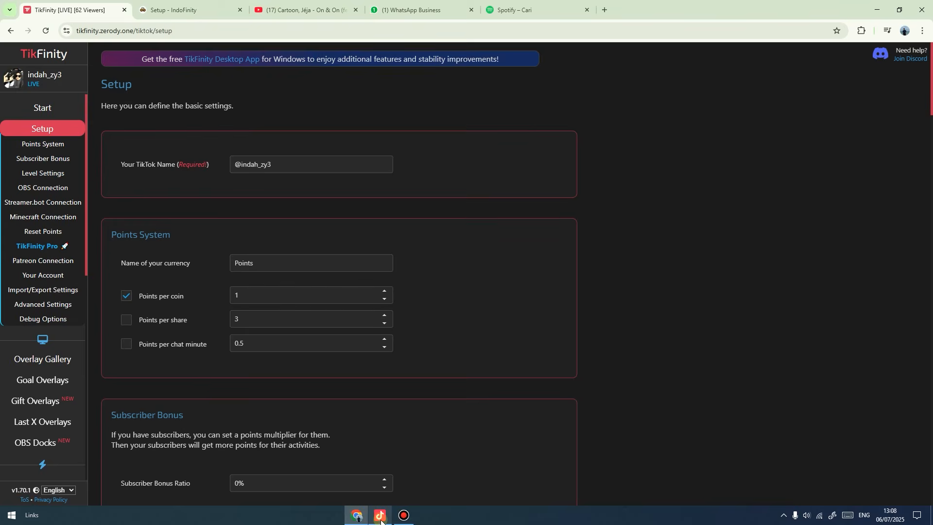
left_click(379, 516)
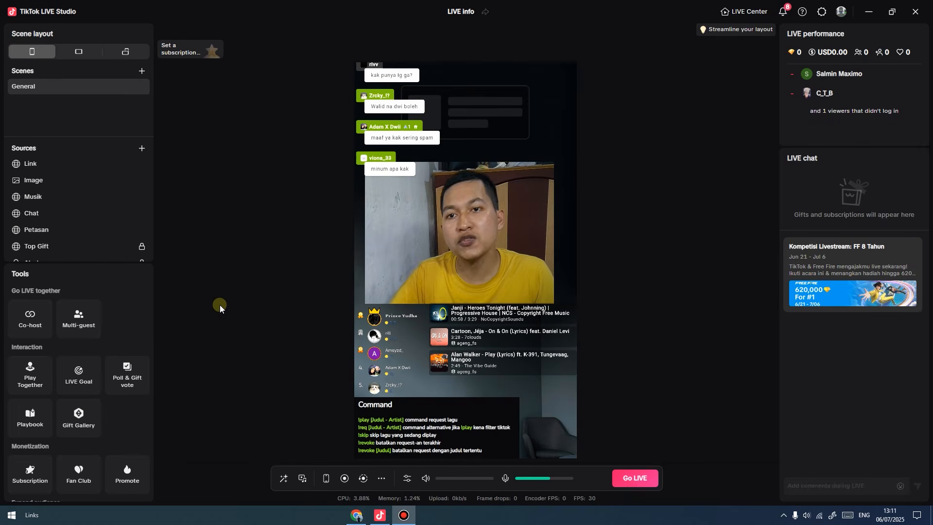